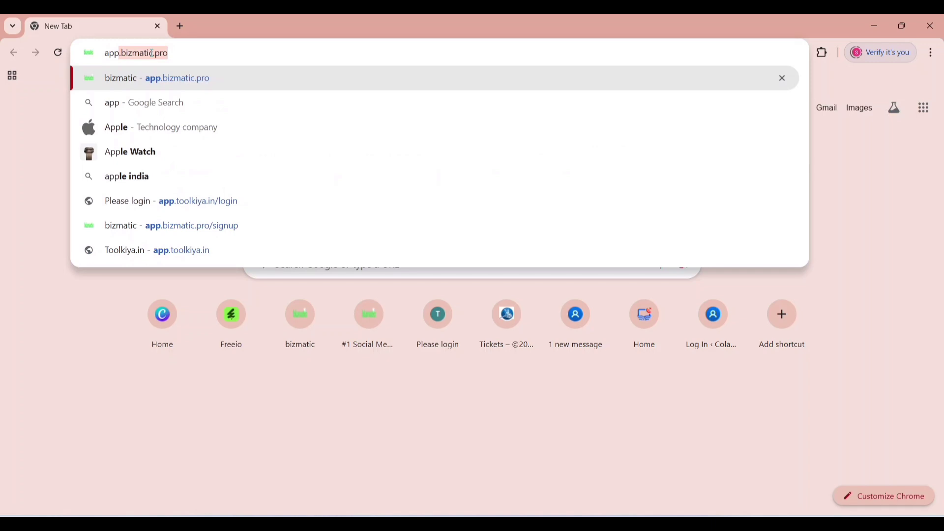
Load app.bizmatic.pro in Chrome from the address bar's autocomplete suggestion.
text(.)
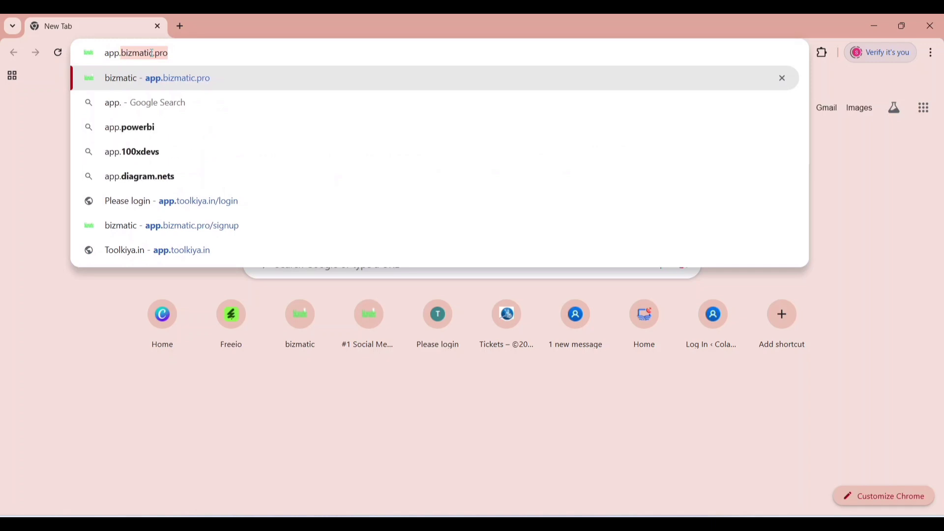
key(Right)
key(Return)
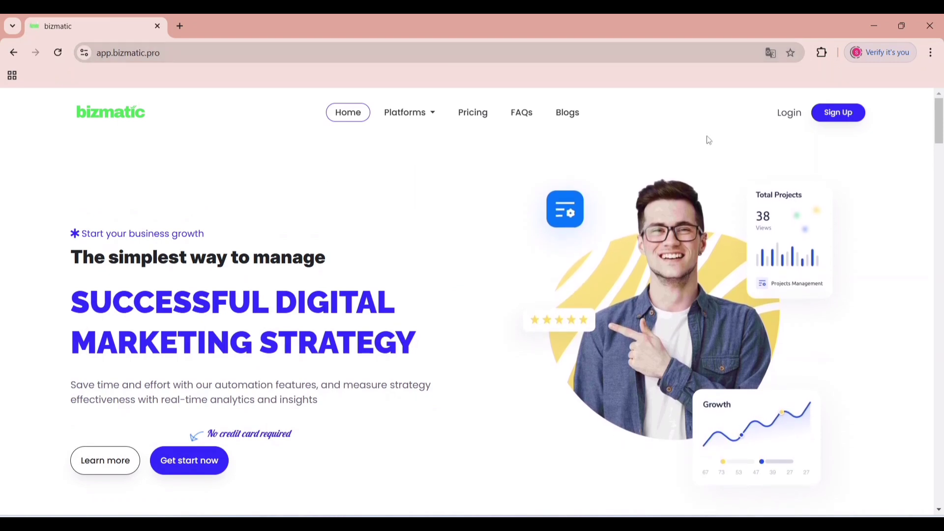
Open the Sign Up page and enter the user's full name.
click(834, 122)
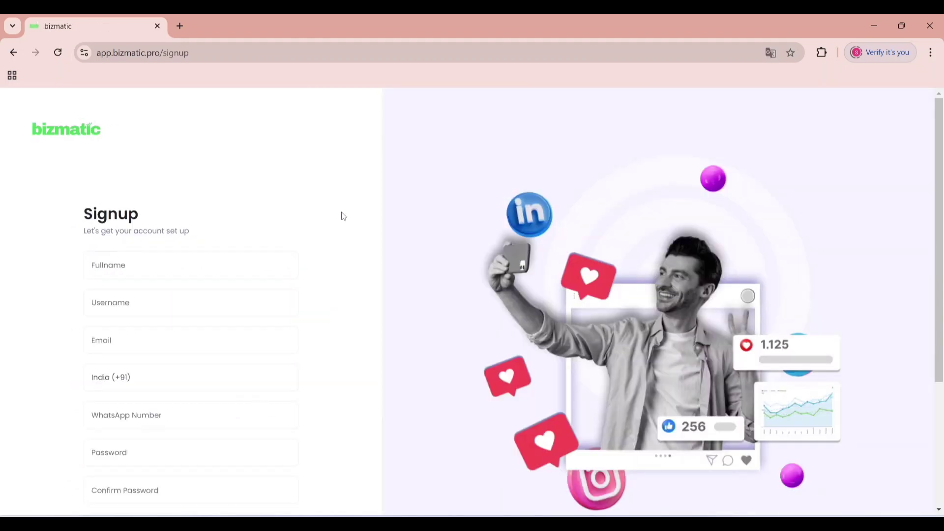
click(190, 269)
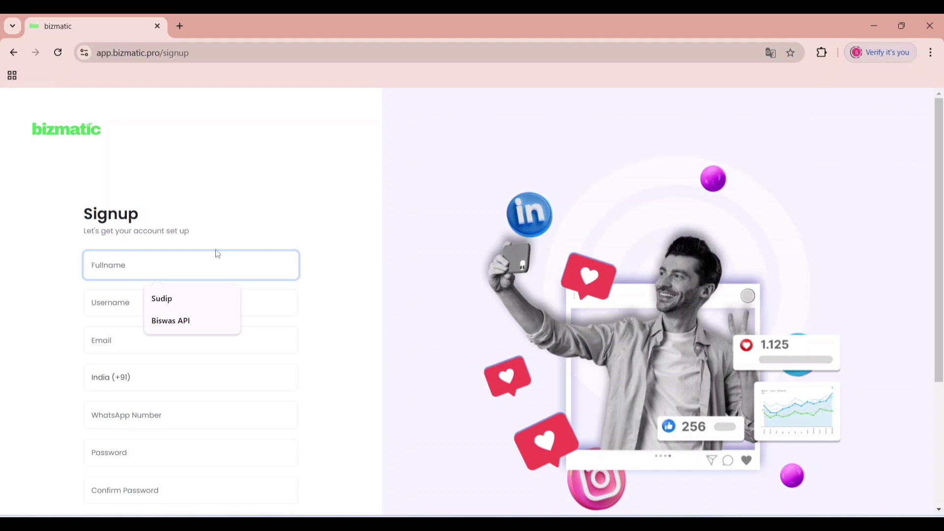
scroll(217, 252, down, 1)
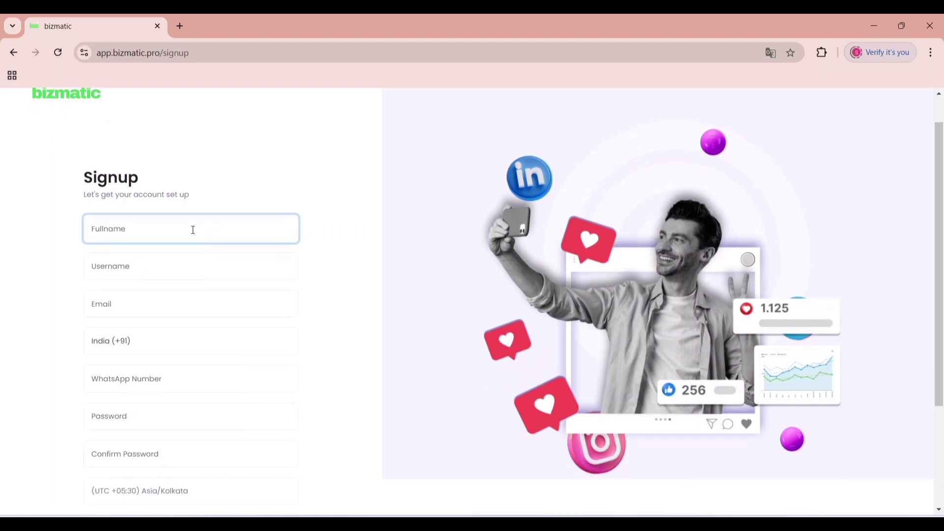
click(193, 230)
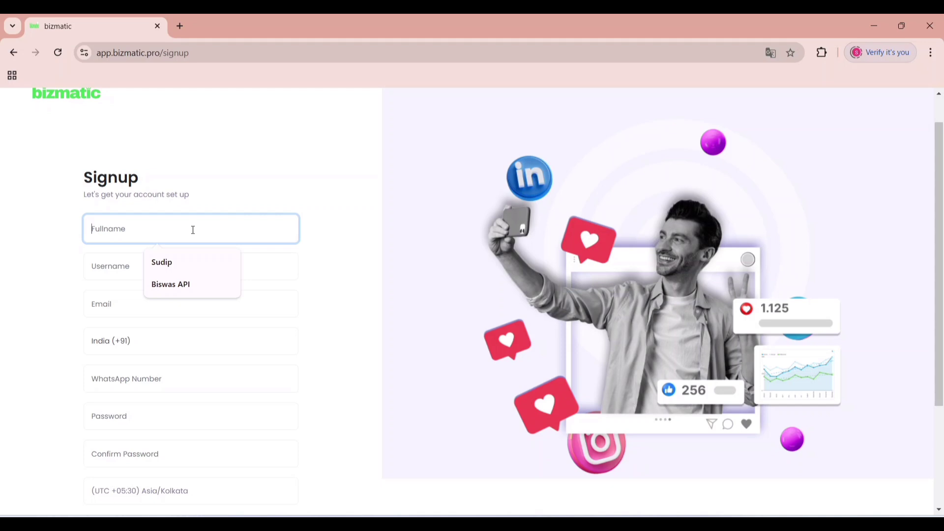
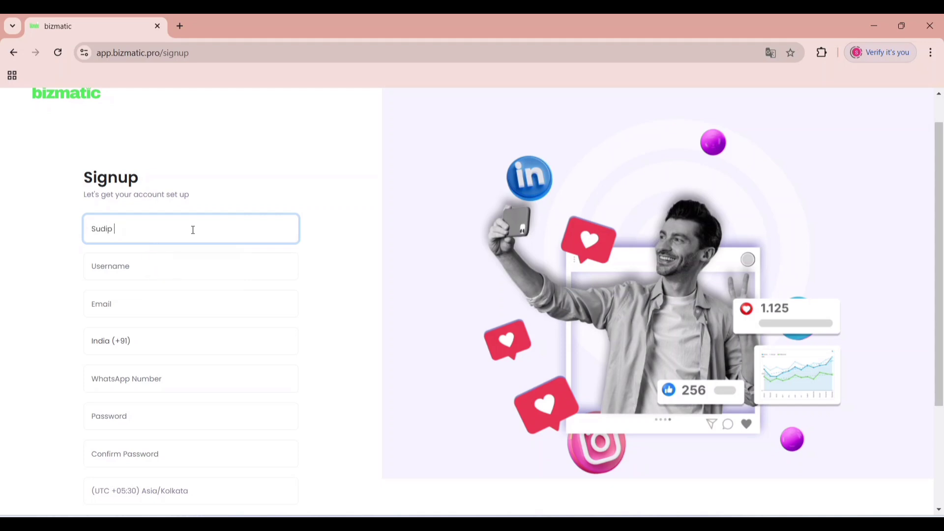
Enter a username and fill the saved e-mail address from autofill.
click(135, 267)
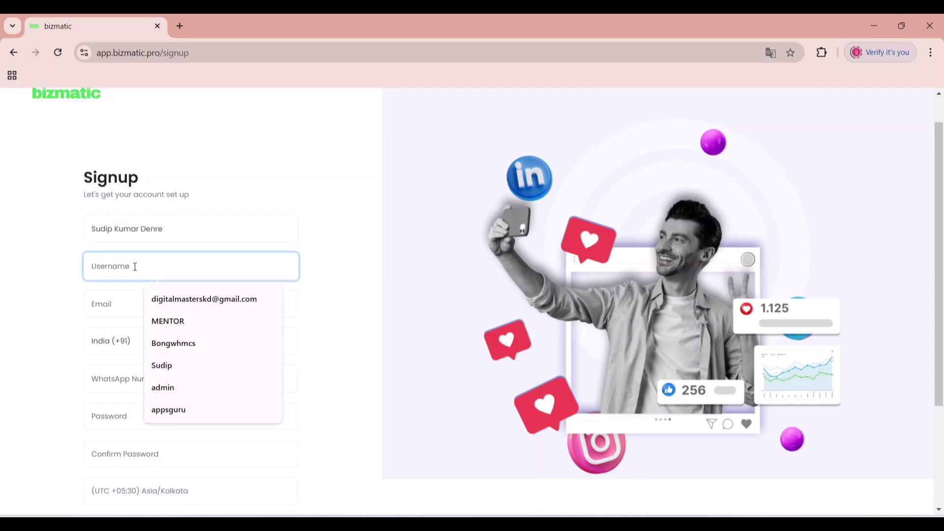
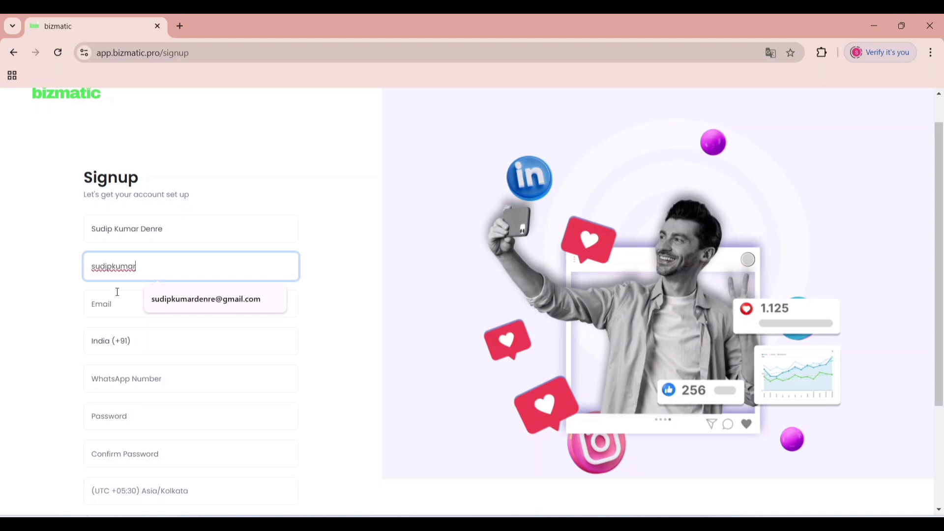
click(110, 305)
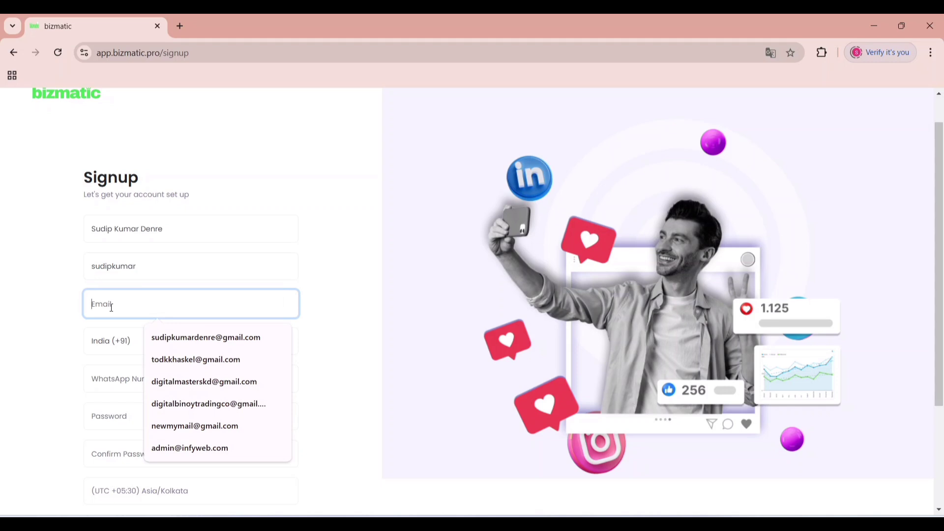
click(189, 340)
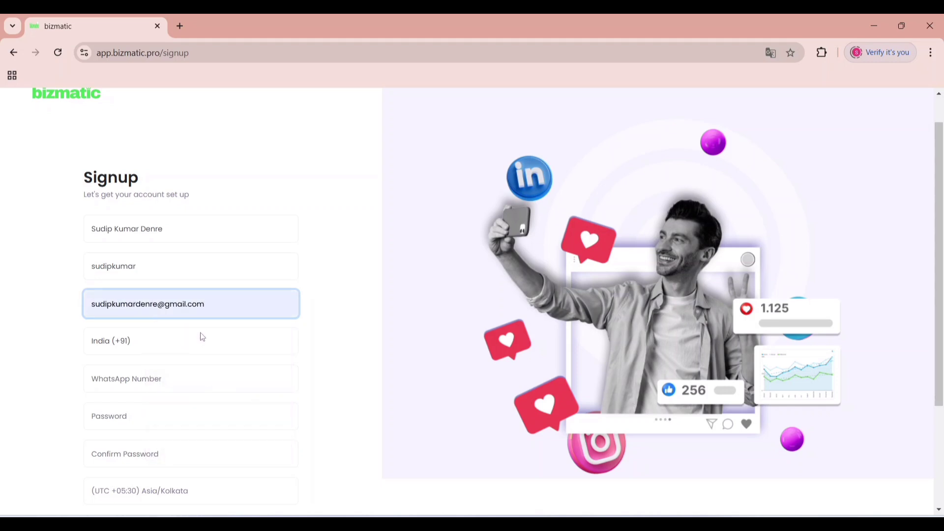
scroll(207, 335, down, 1)
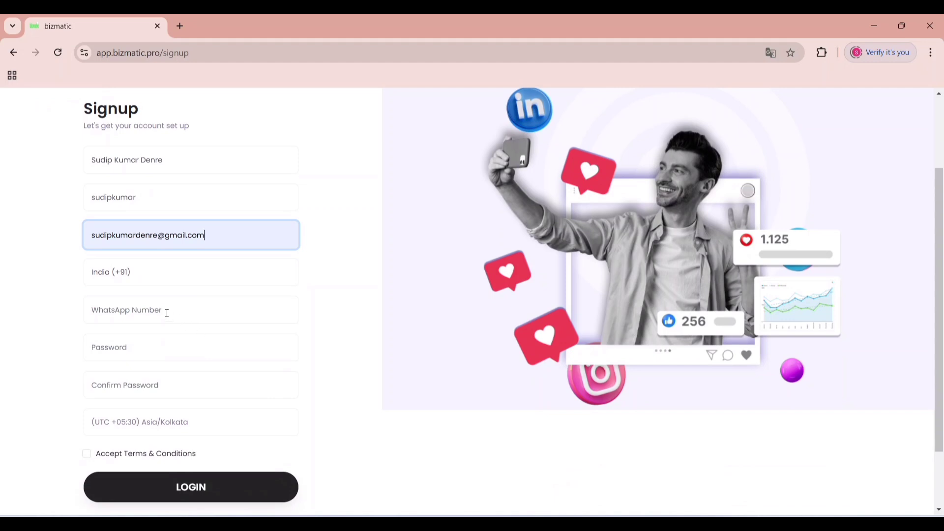
Enter the WhatsApp phone number, send an OTP and enter the received verification code.
click(167, 314)
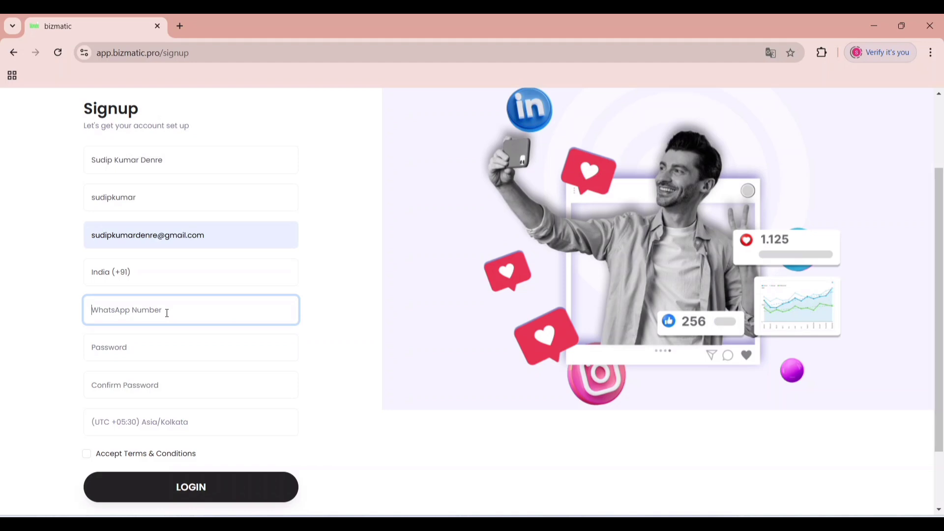
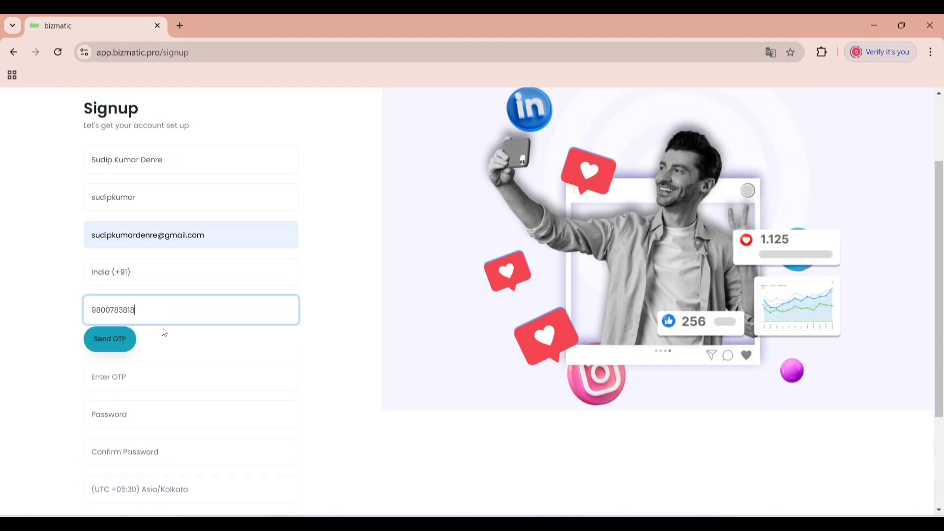
click(111, 347)
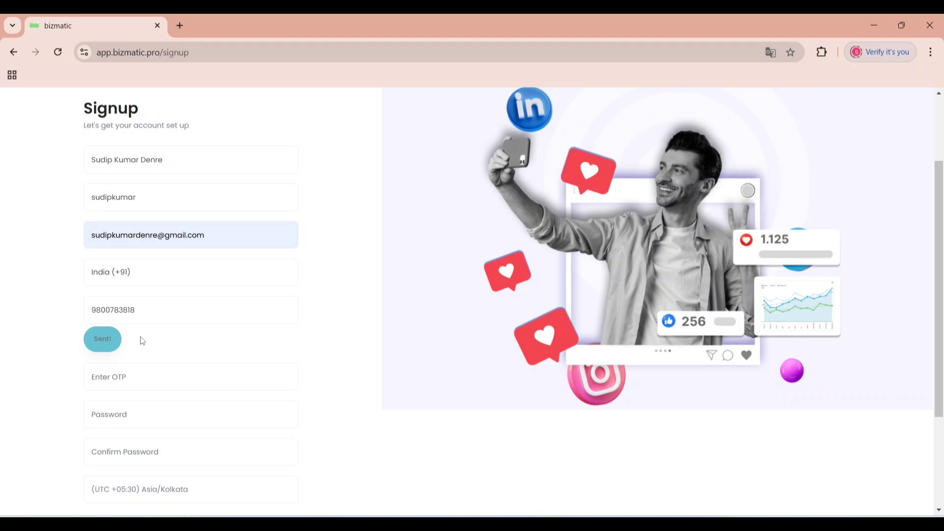
click(122, 378)
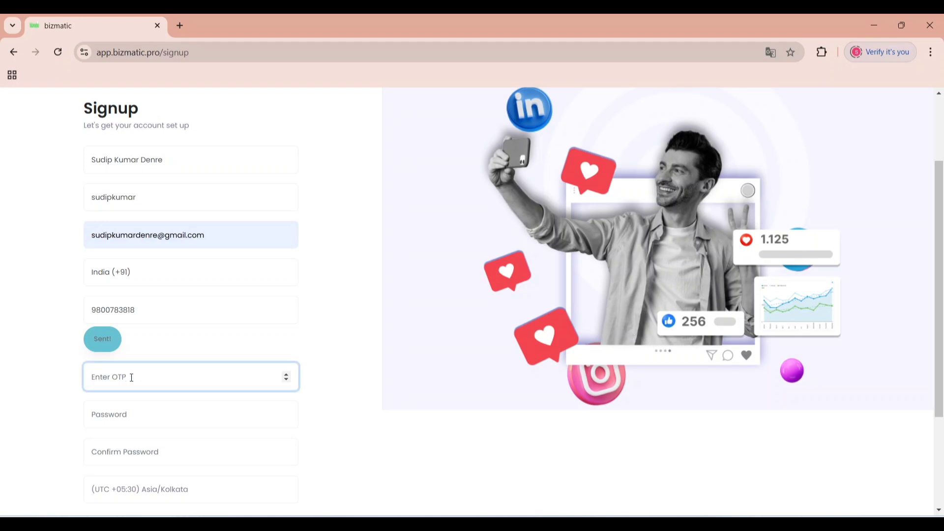
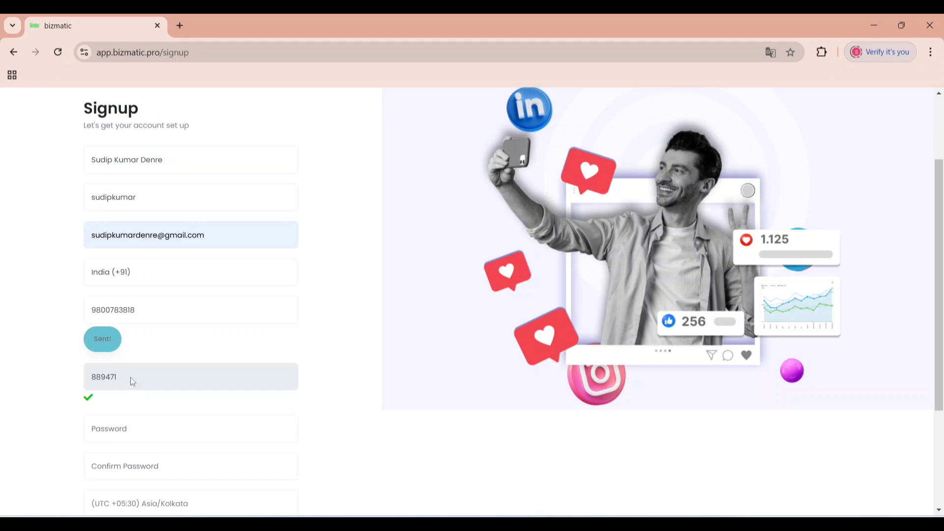
Enter the account password, confirm it, and accept the Terms & Conditions.
scroll(89, 403, down, 1)
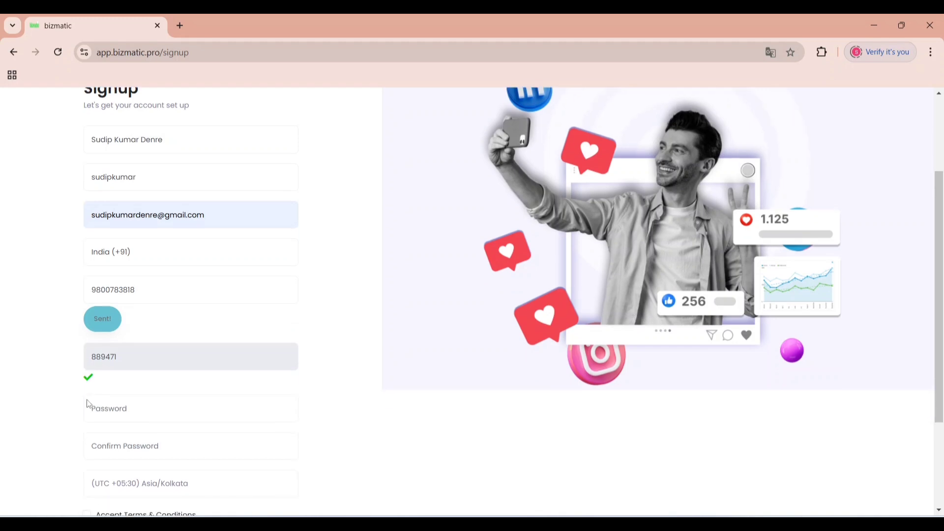
click(117, 387)
scroll(118, 386, down, 1)
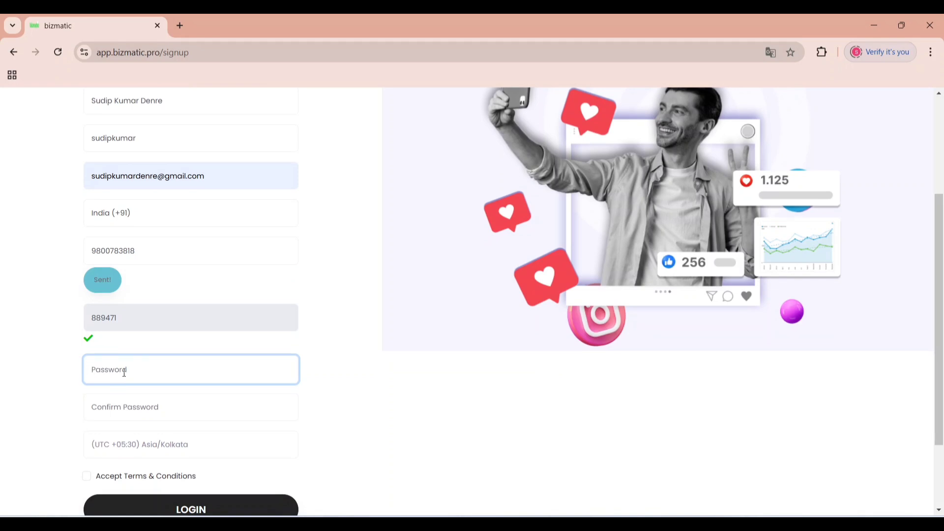
text(•••••••••••)
click(124, 406)
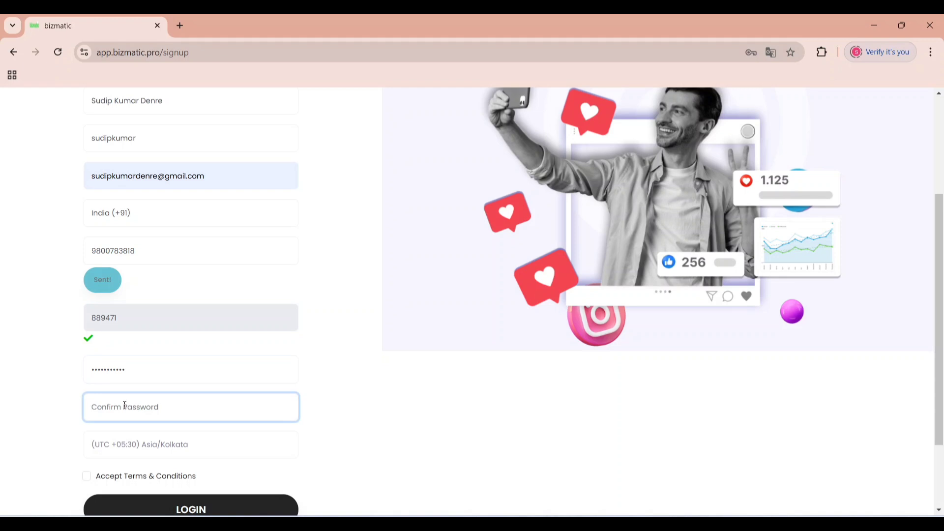
text(••••••••••)
scroll(125, 406, down, 2)
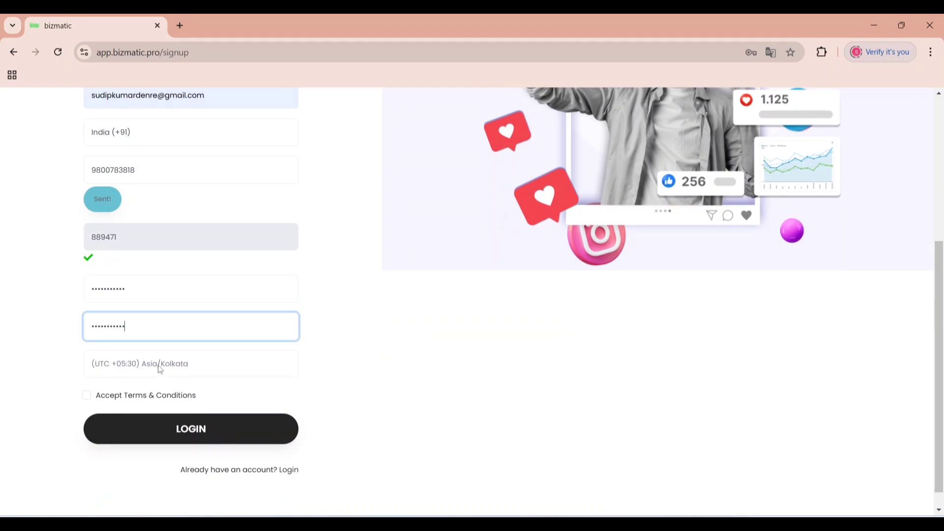
click(87, 399)
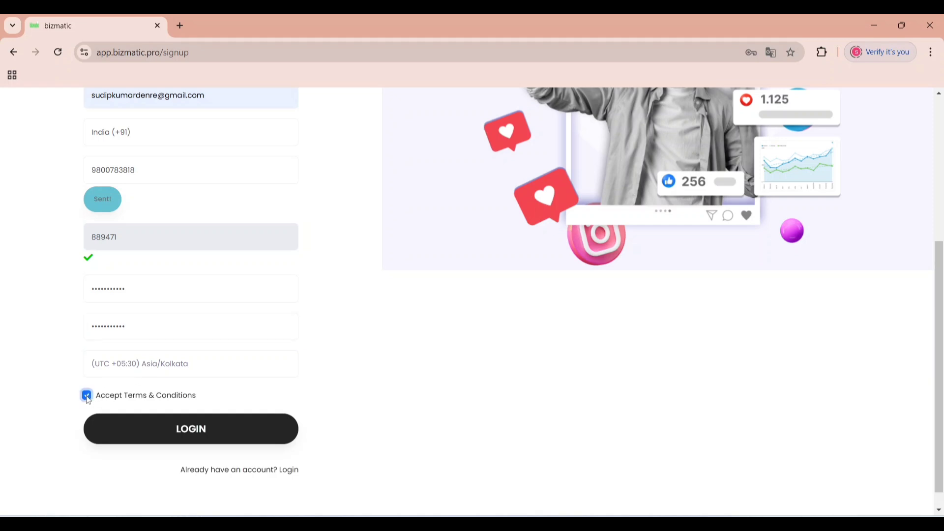
Submit the signup, save the login in Chrome, then log in with Remember me ticked.
click(186, 437)
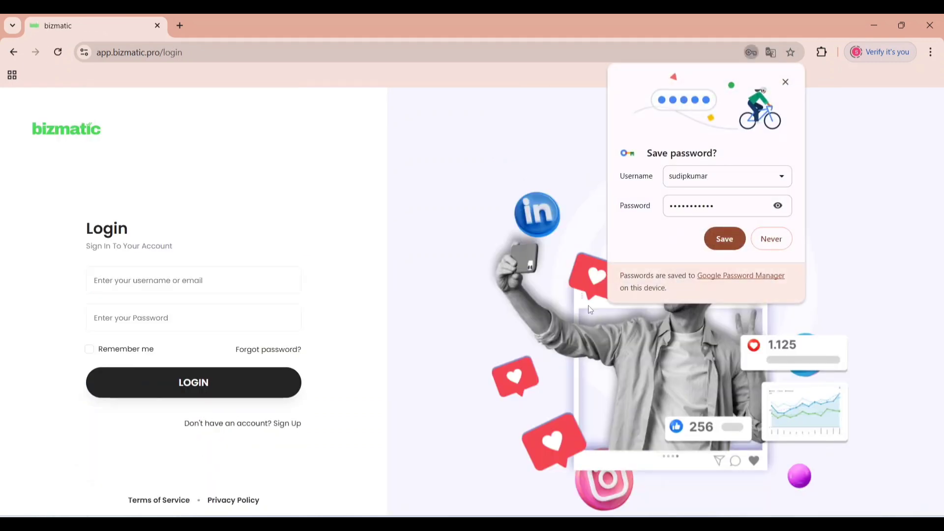
click(719, 239)
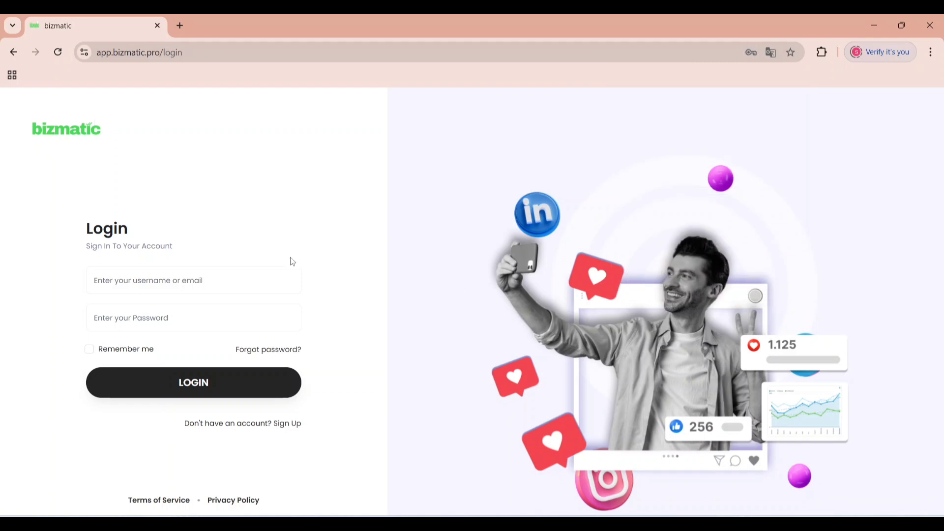
click(193, 280)
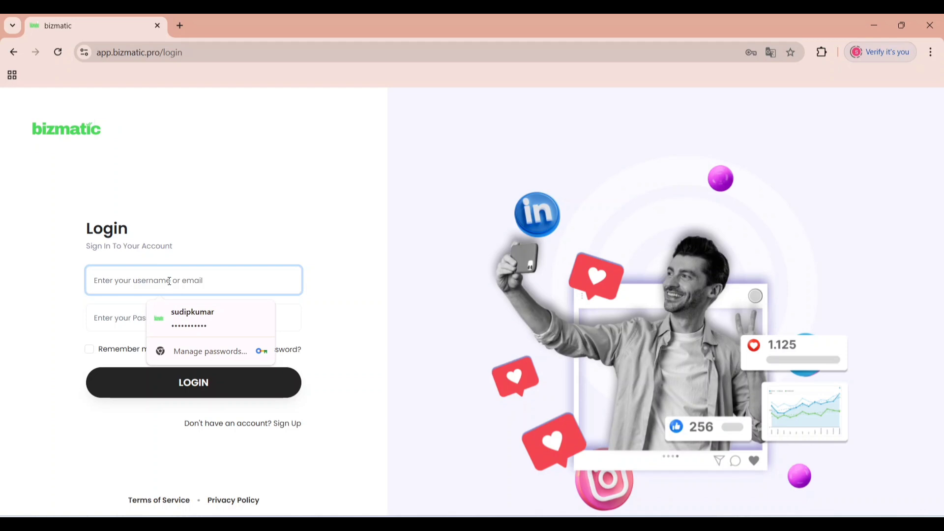
click(190, 317)
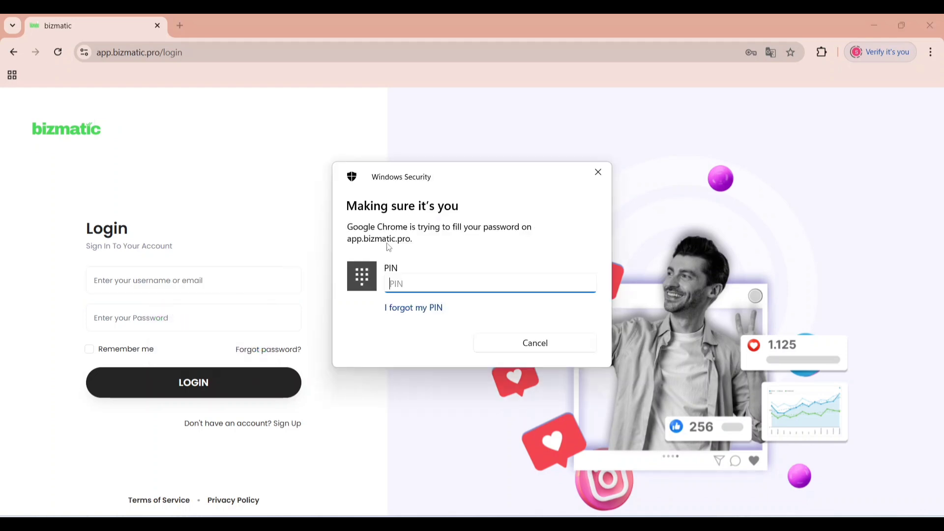
text(••••)
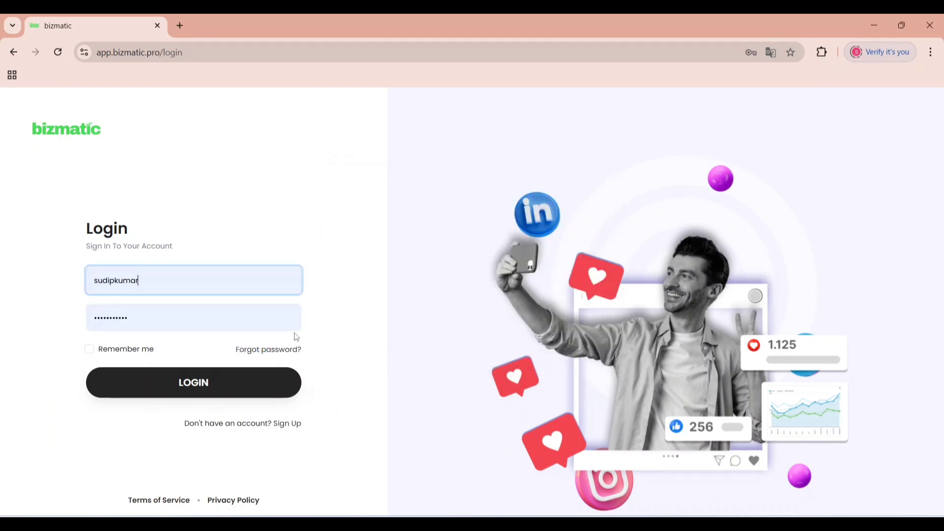
click(89, 350)
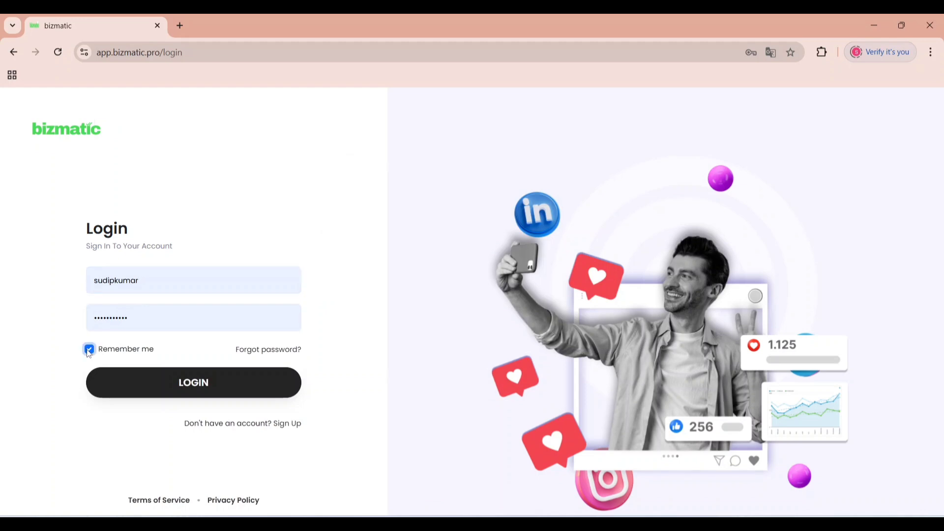
click(138, 389)
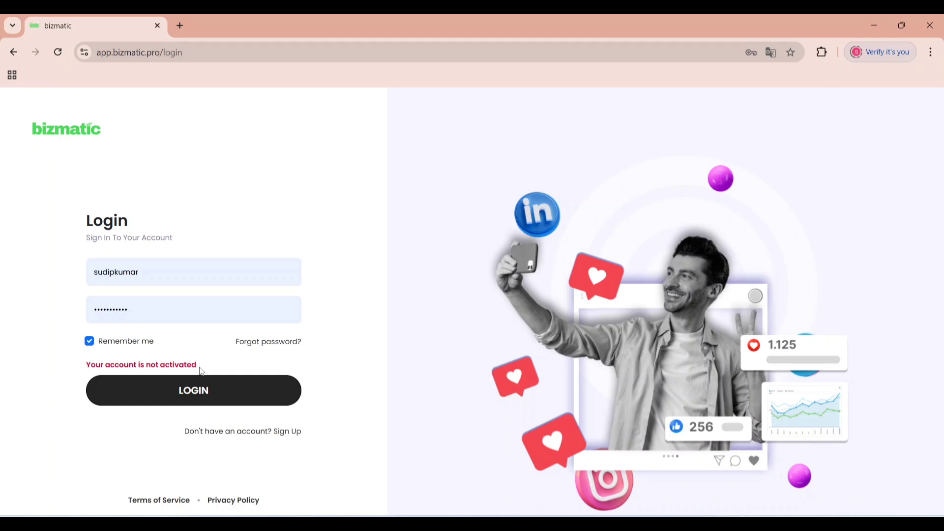
Log in again and open the Whatsapp report page from the sidebar.
click(209, 396)
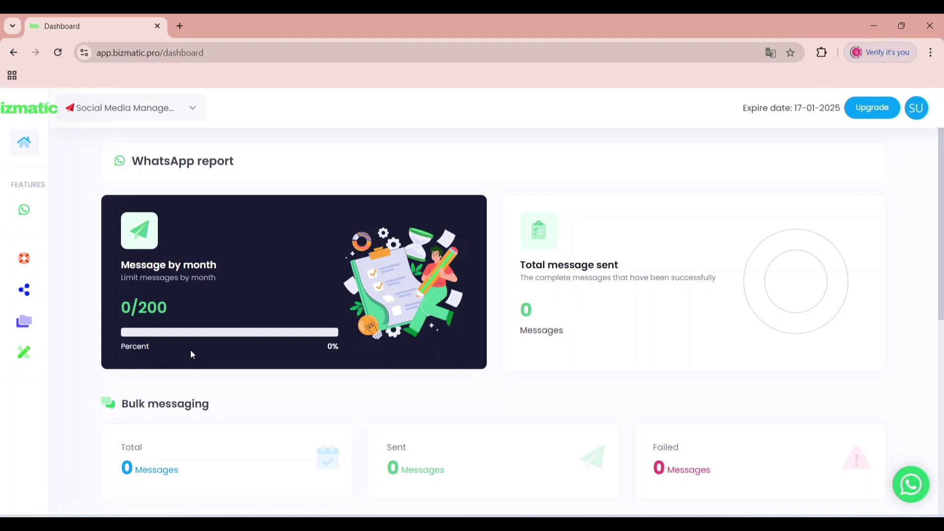
mouse_move(51, 215)
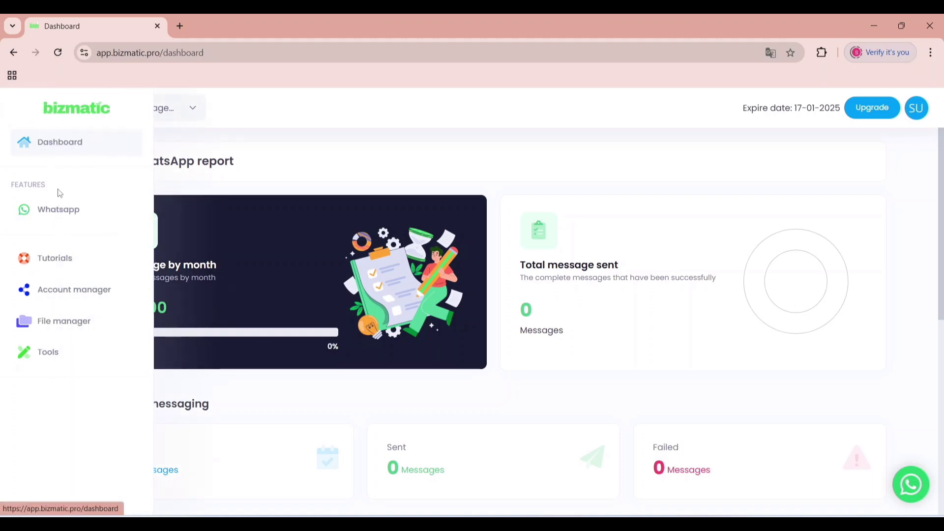
click(58, 216)
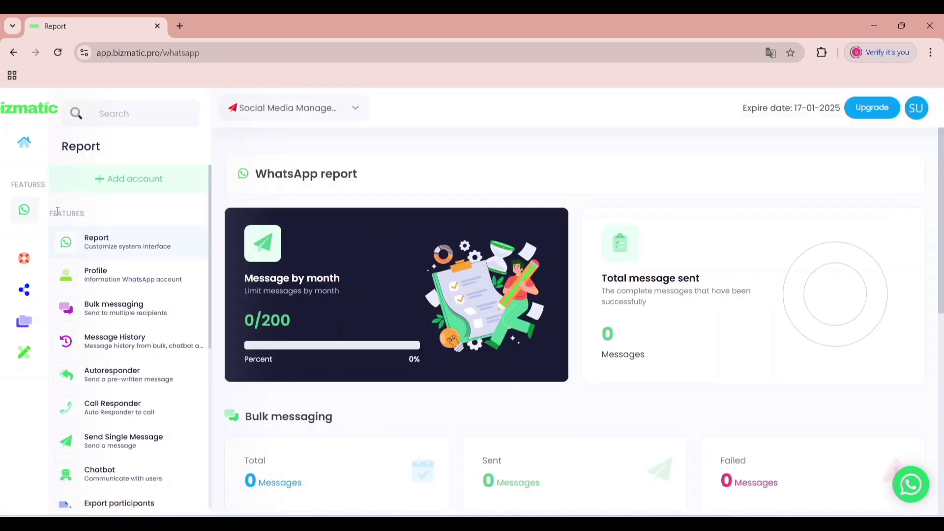
Show the Add WhatsApp profiles QR code, then switch to the other Chrome window.
click(126, 180)
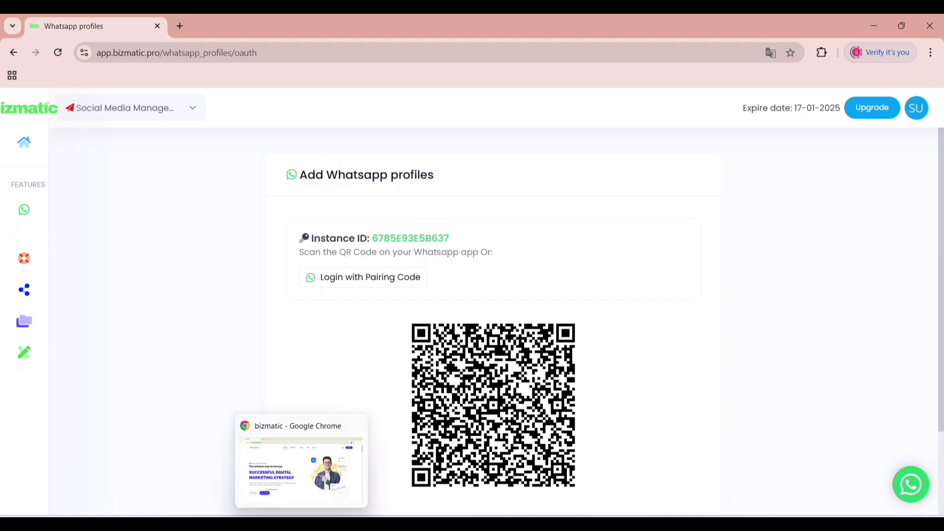
click(301, 526)
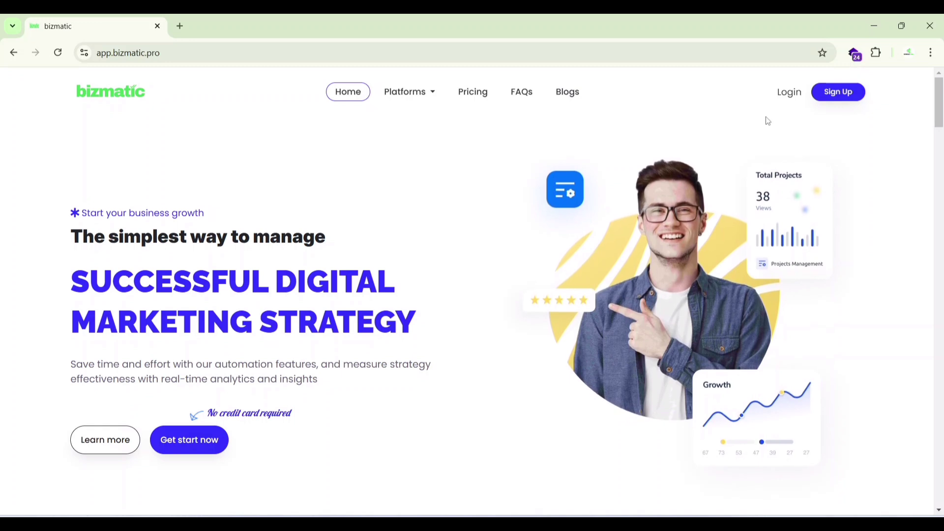
Log in as admin and open the Whatsapp report showing 74 messages sent.
click(792, 97)
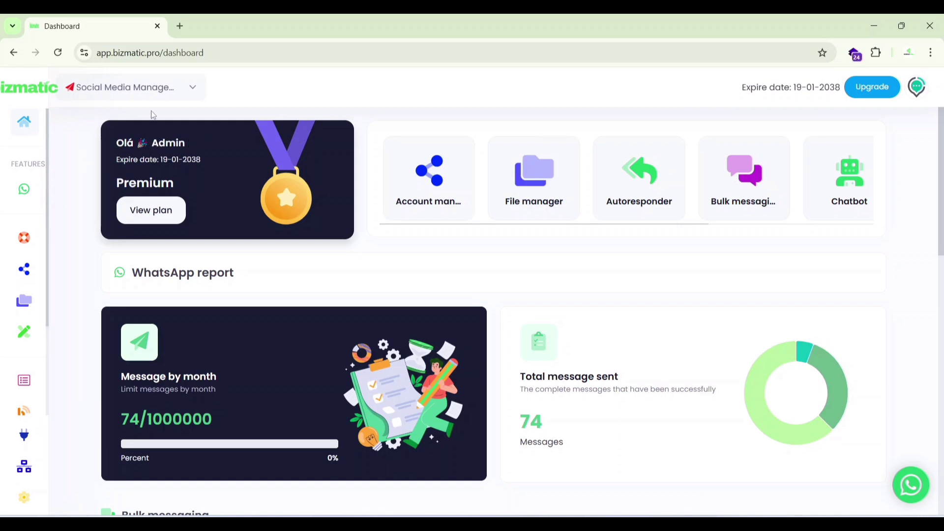
mouse_move(59, 199)
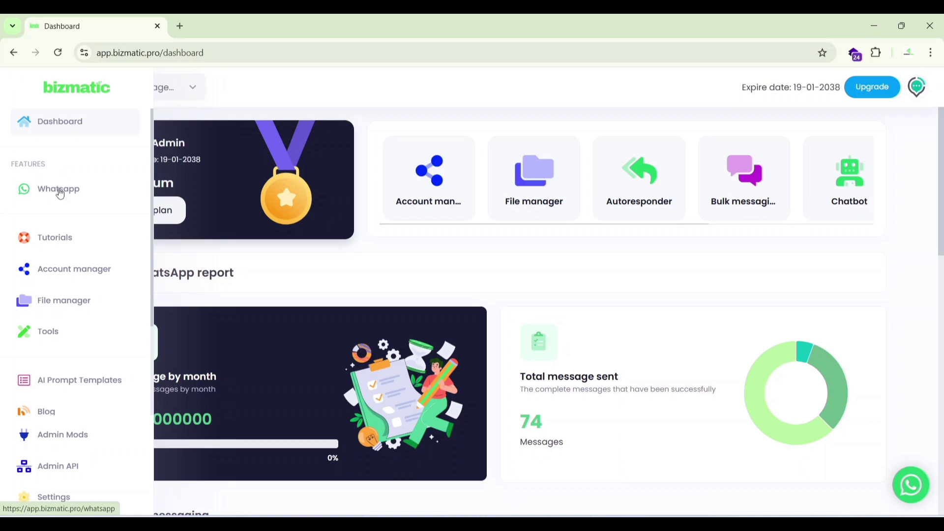
click(60, 193)
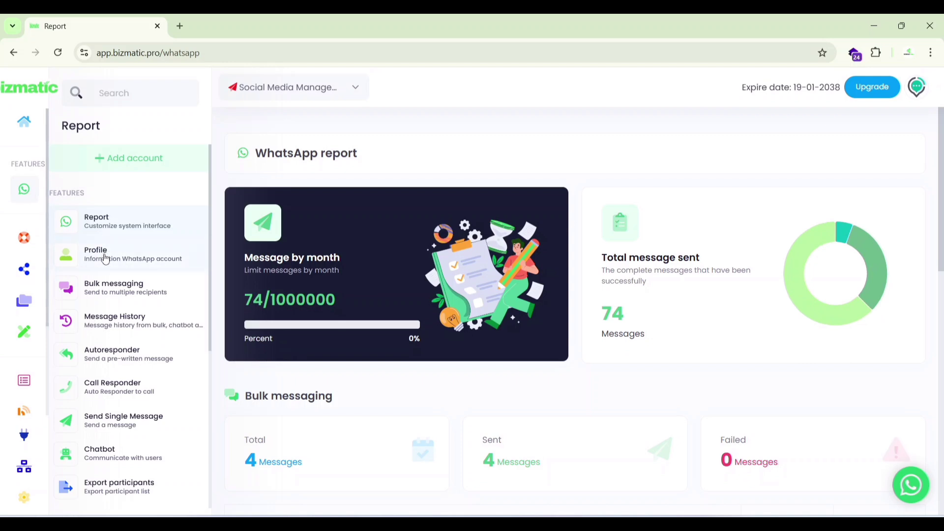
View the Profile page for the connected WhatsApp account chosen in the account dropdown.
click(105, 258)
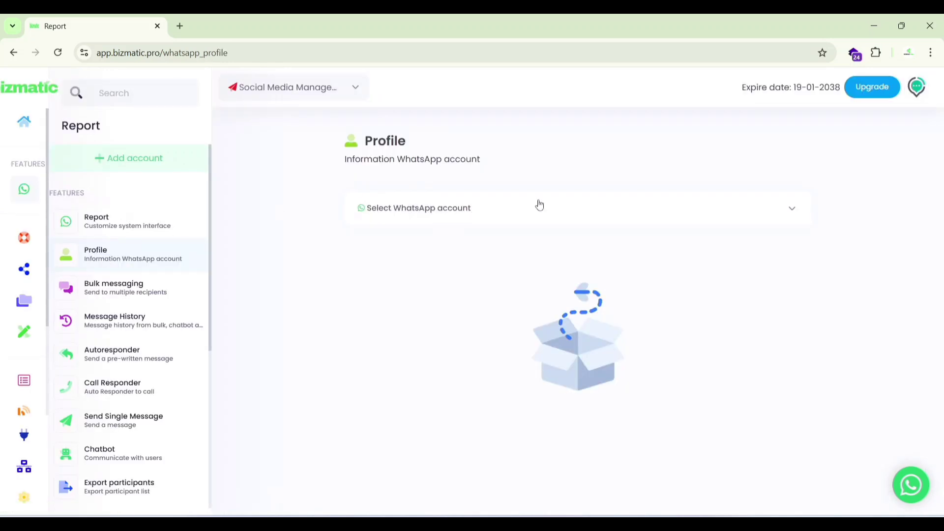
click(567, 213)
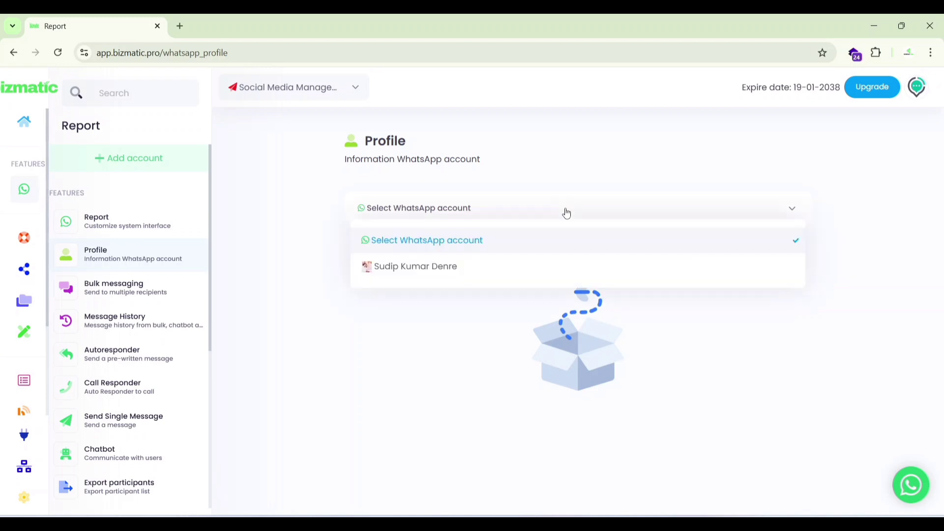
click(503, 273)
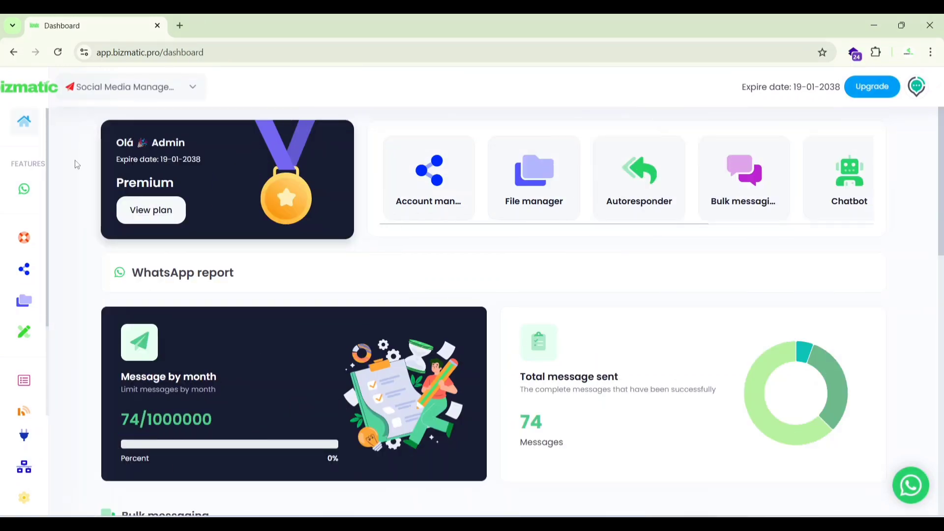
Open the Whatsapp section's Send Single Message page from the sidebar.
mouse_move(35, 192)
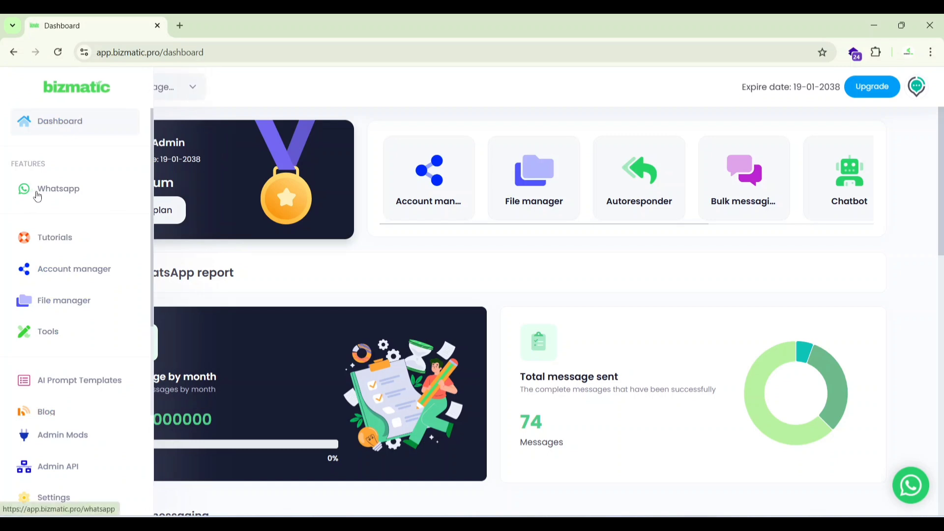
click(49, 193)
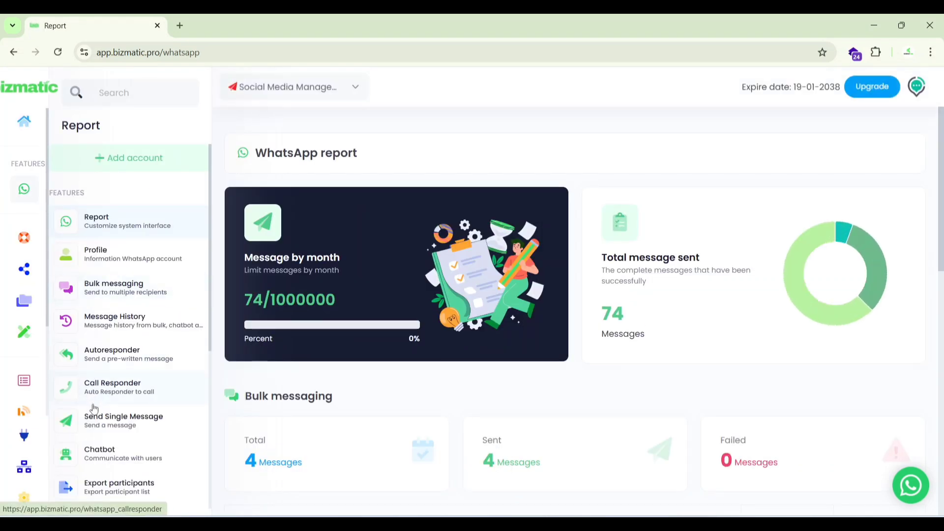
click(111, 428)
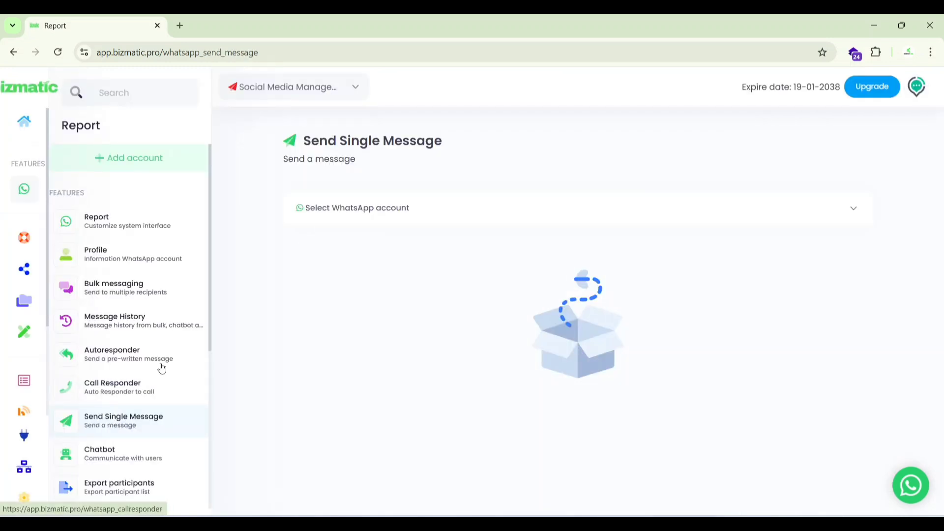
Send from the connected WhatsApp account and enter the recipient's phone number in Send Message to.
click(530, 213)
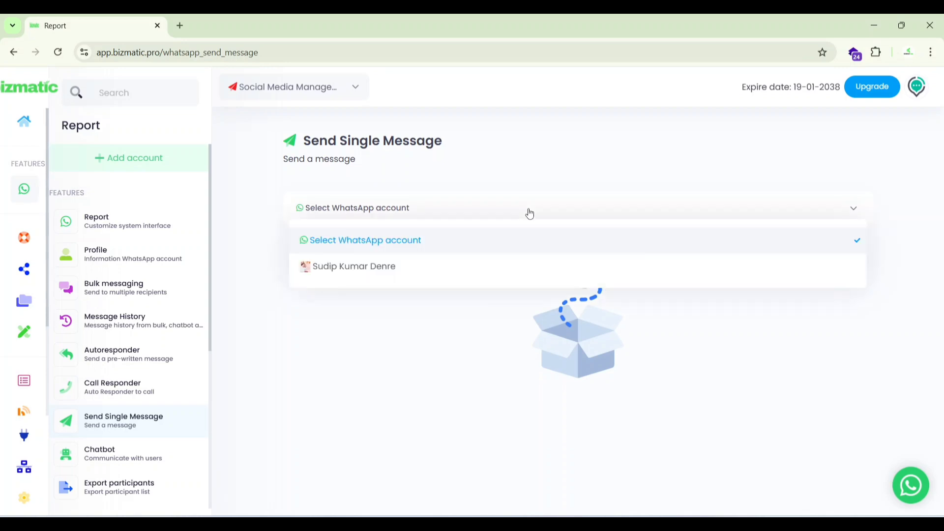
click(437, 269)
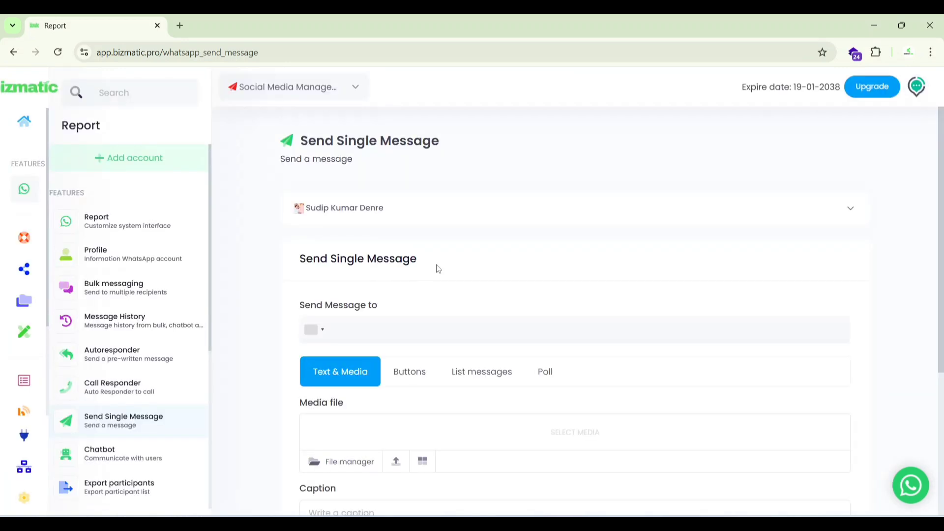
click(358, 330)
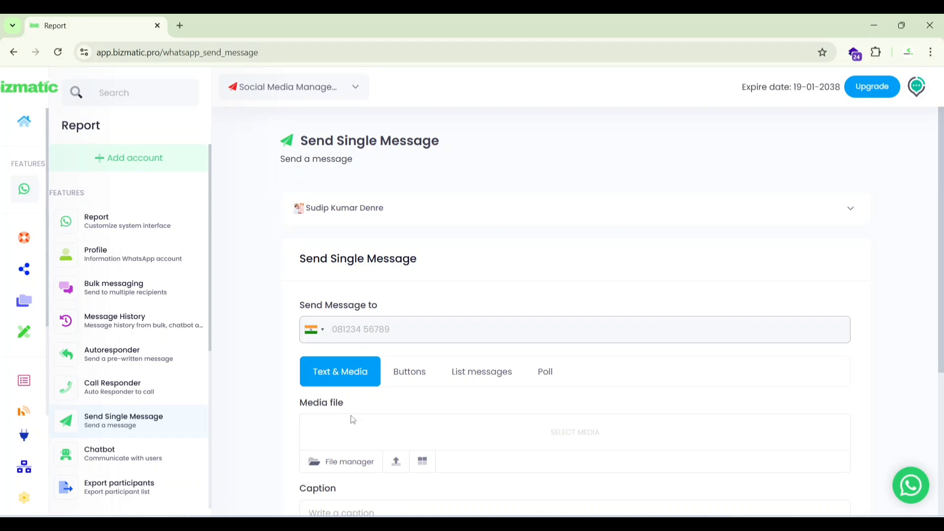
scroll(377, 422, down, 2)
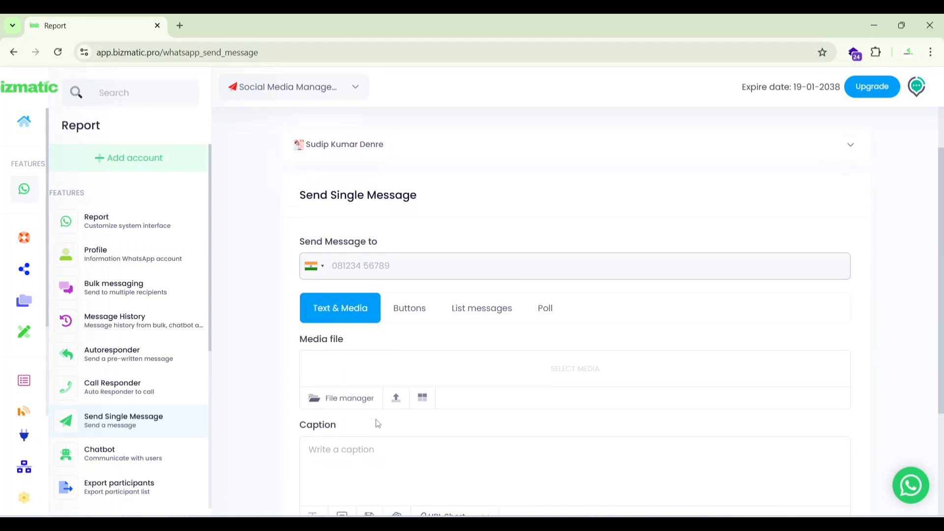
click(353, 432)
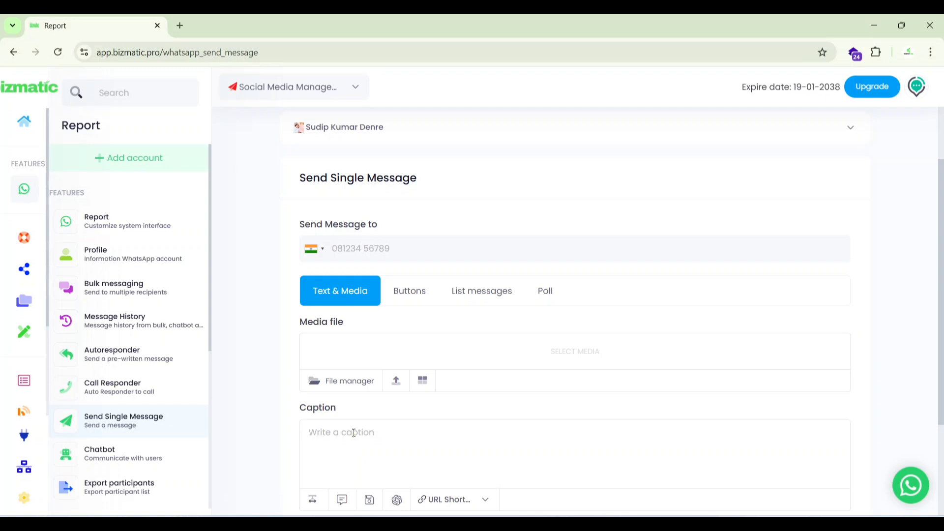
scroll(353, 432, down, 3)
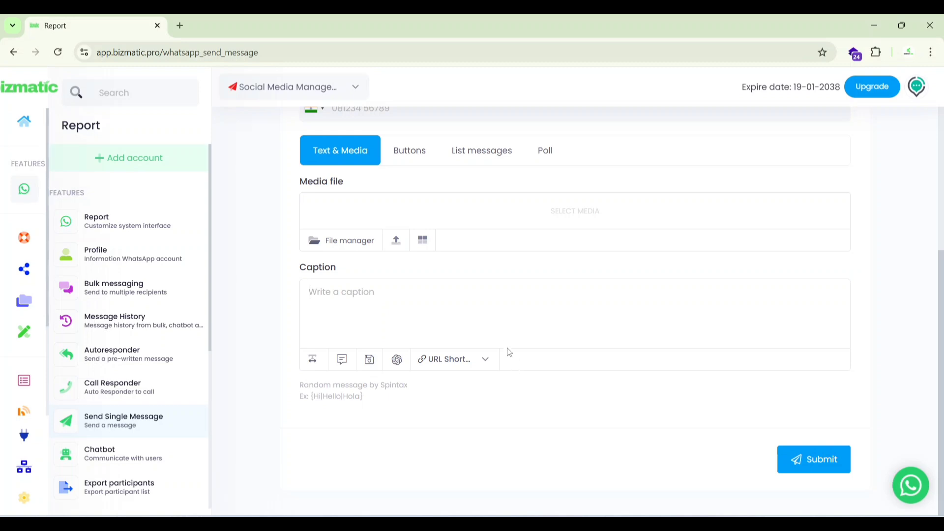
scroll(507, 349, up, 3)
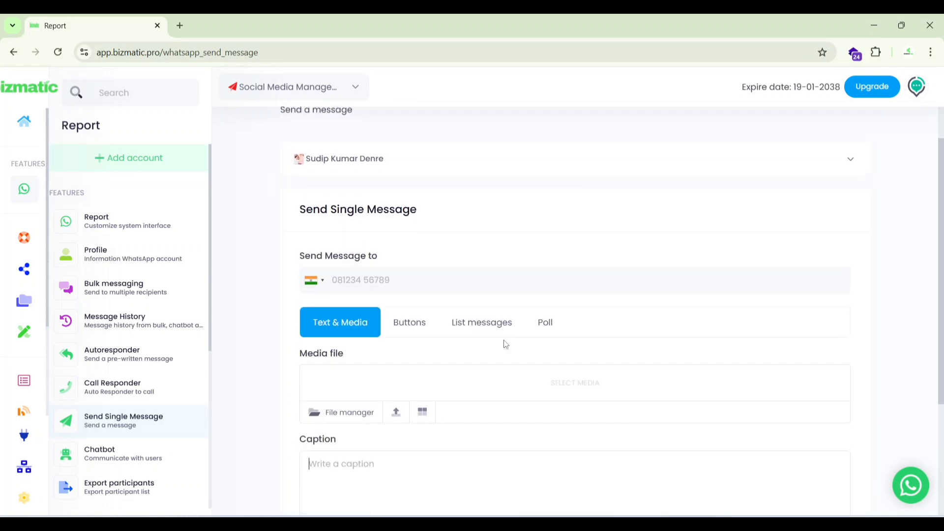
click(388, 283)
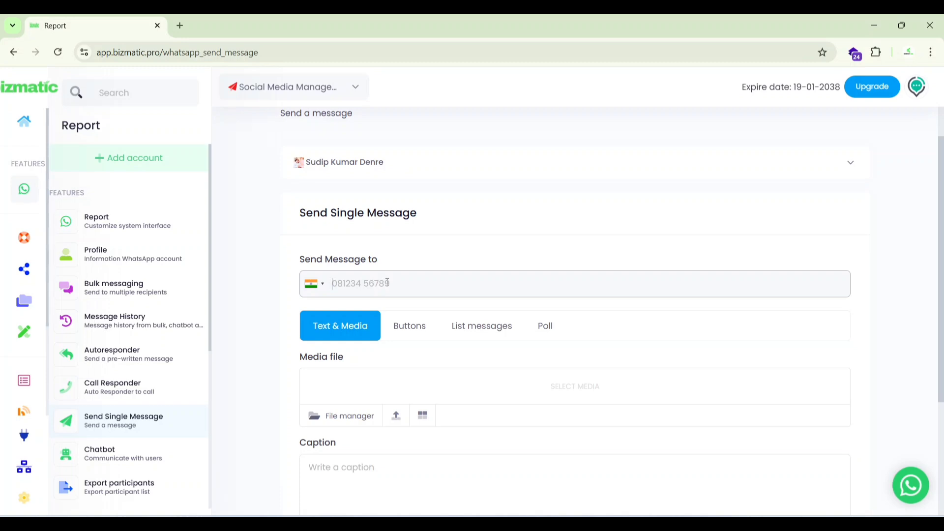
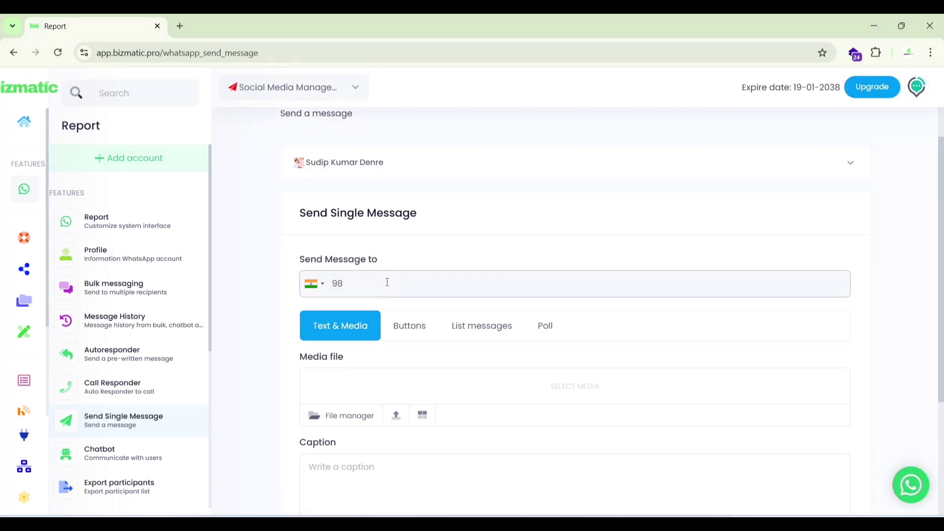
scroll(417, 360, down, 1)
scroll(418, 361, down, 1)
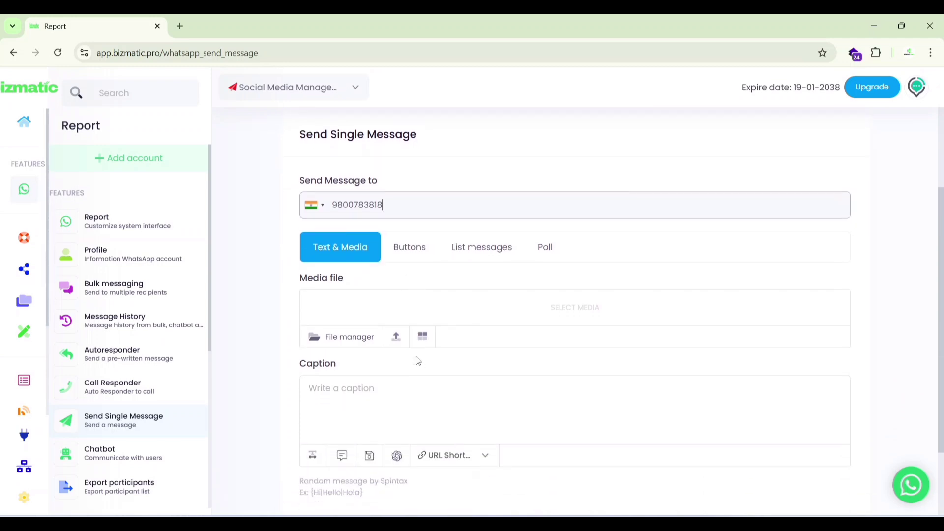
Attach the QR-code PNG image from the Downloads folder as the media file.
click(396, 338)
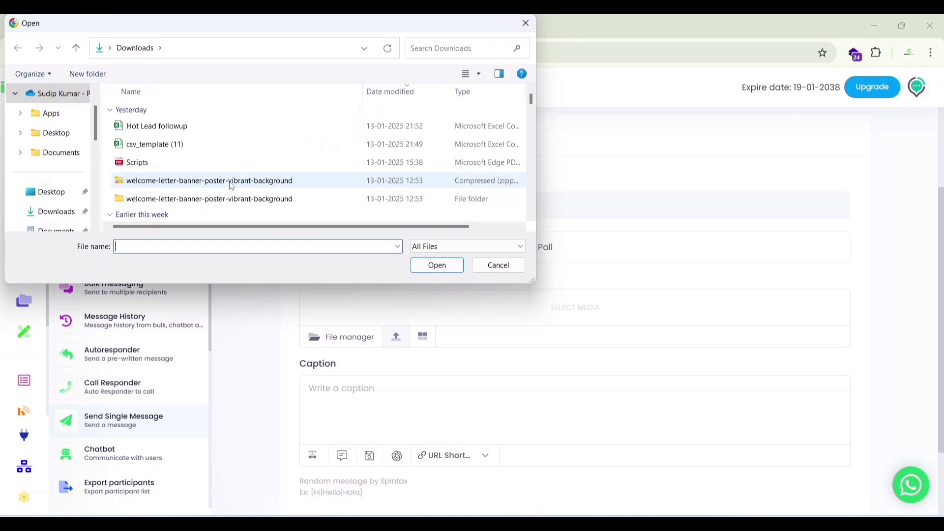
scroll(216, 204, down, 5)
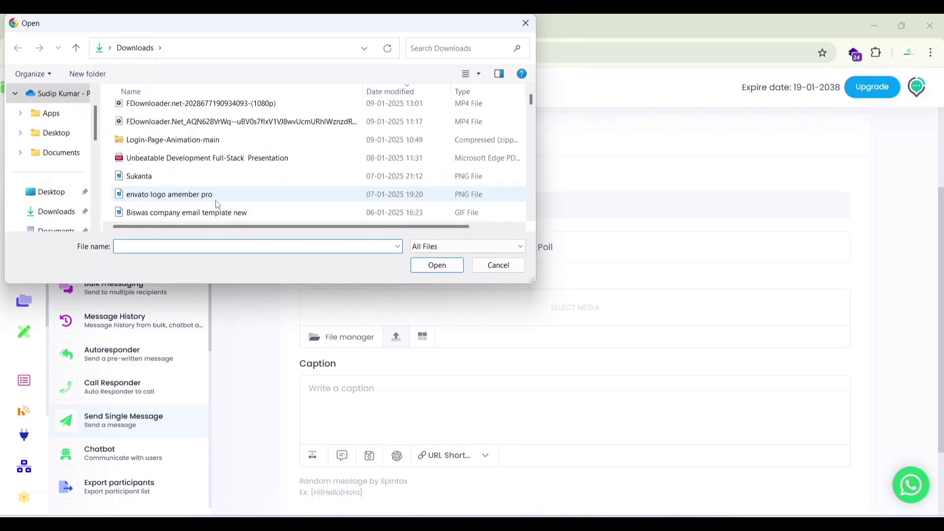
click(198, 183)
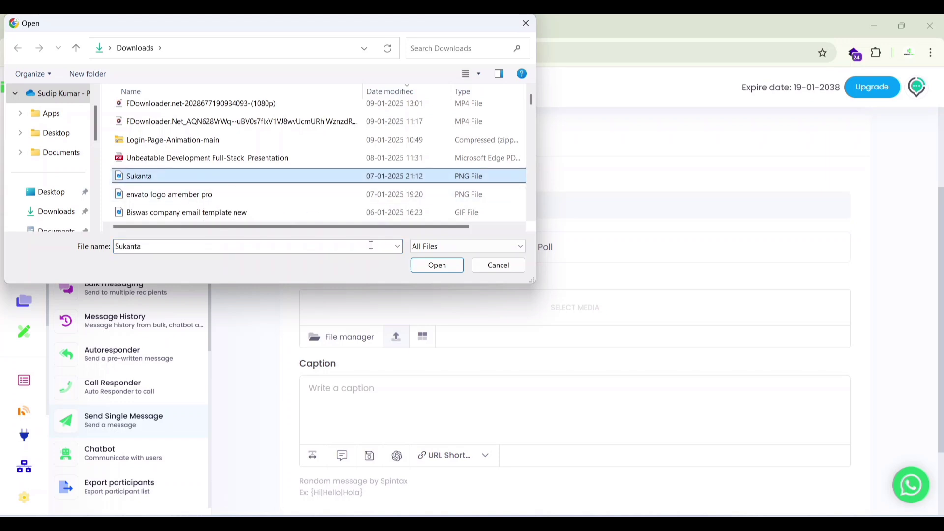
click(424, 265)
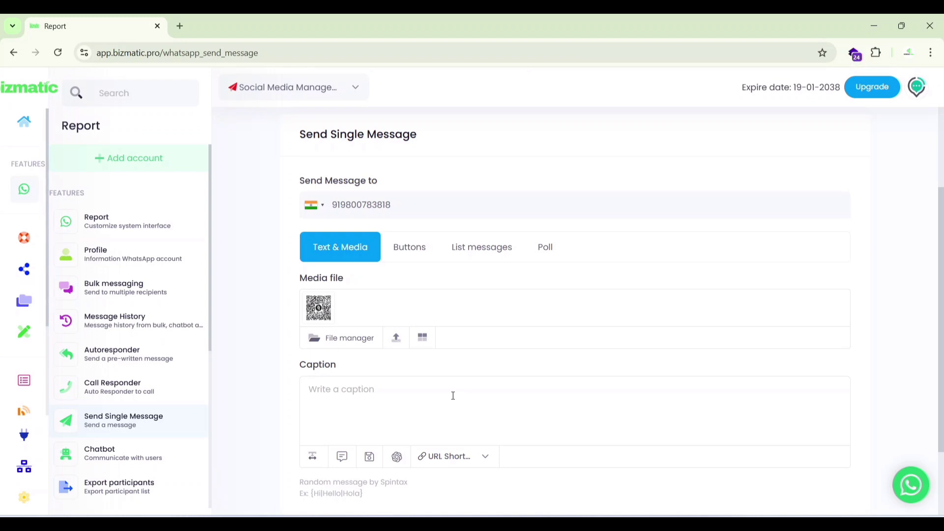
Add the caption 'Welcome to bizmatic' and submit the single message.
scroll(453, 395, down, 1)
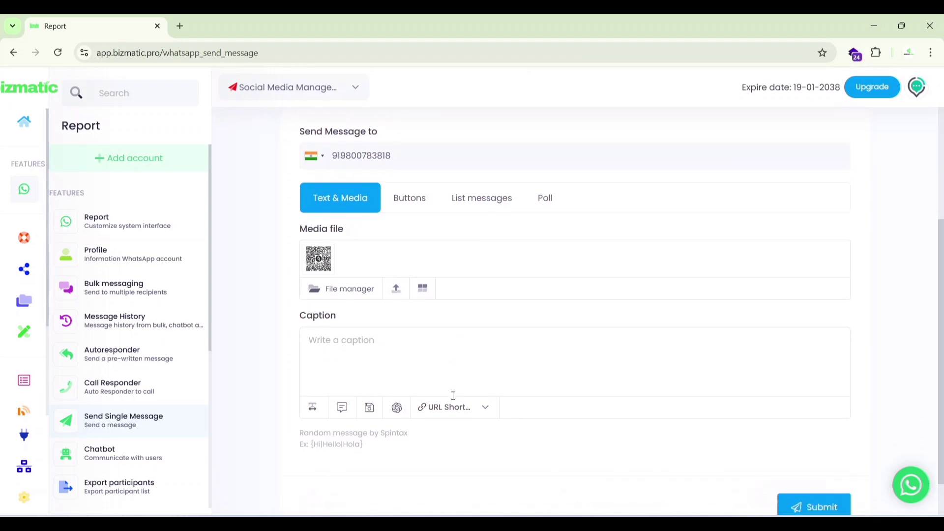
click(357, 345)
text(W)
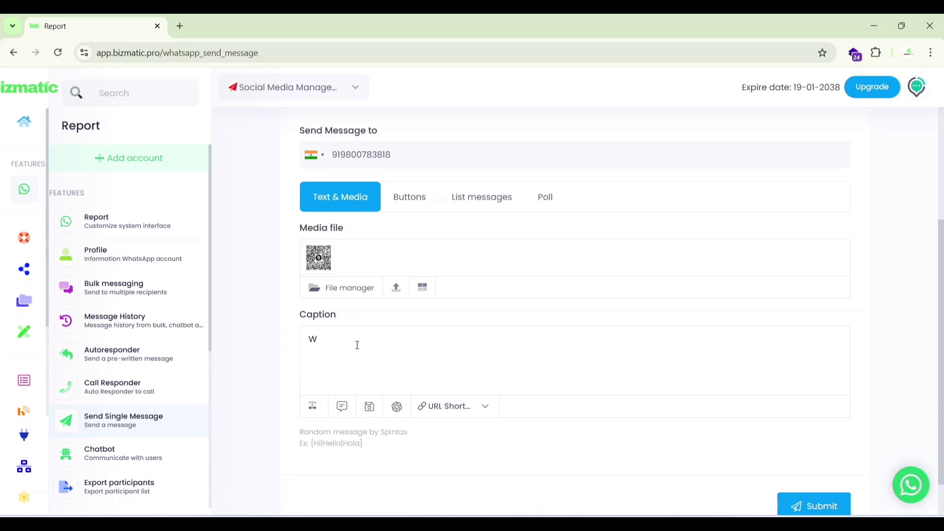
text(elcome to bizmatic)
scroll(445, 376, down, 1)
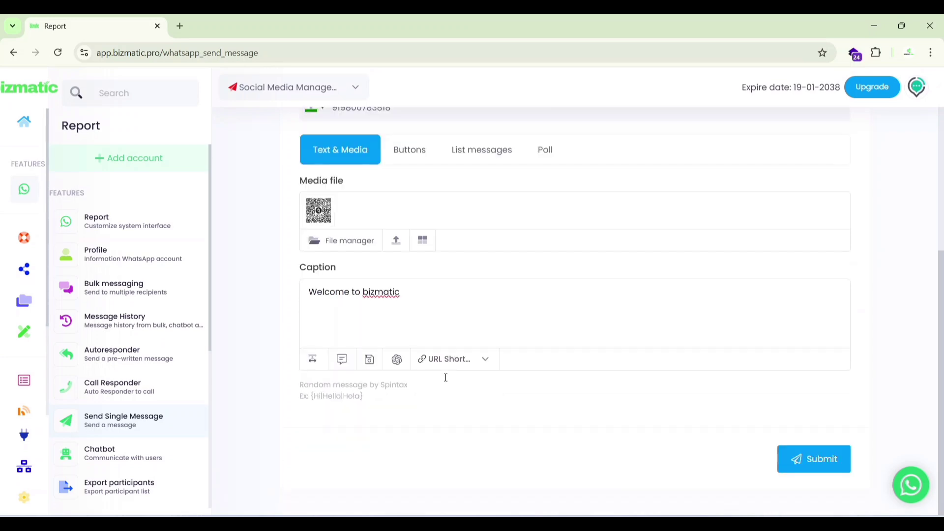
click(804, 463)
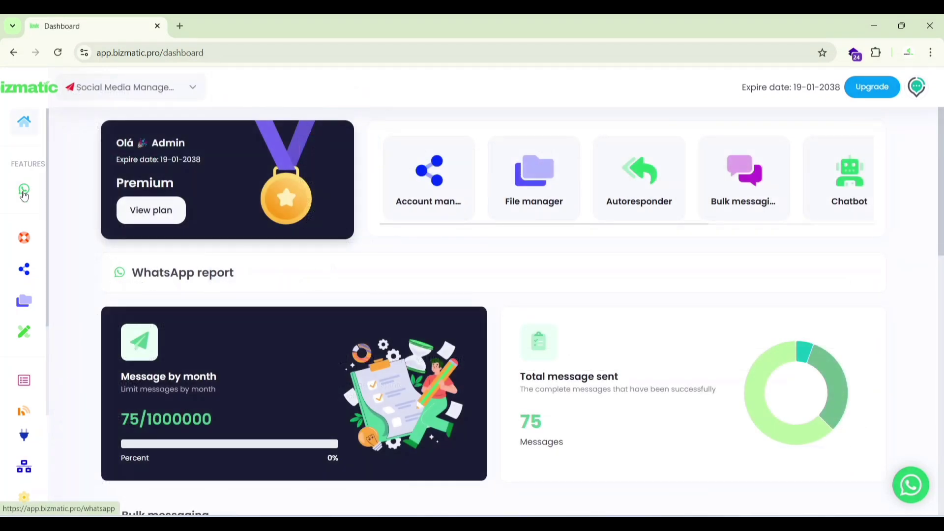
Go to the WhatsApp section's Contacts page listing the contact groups.
click(24, 193)
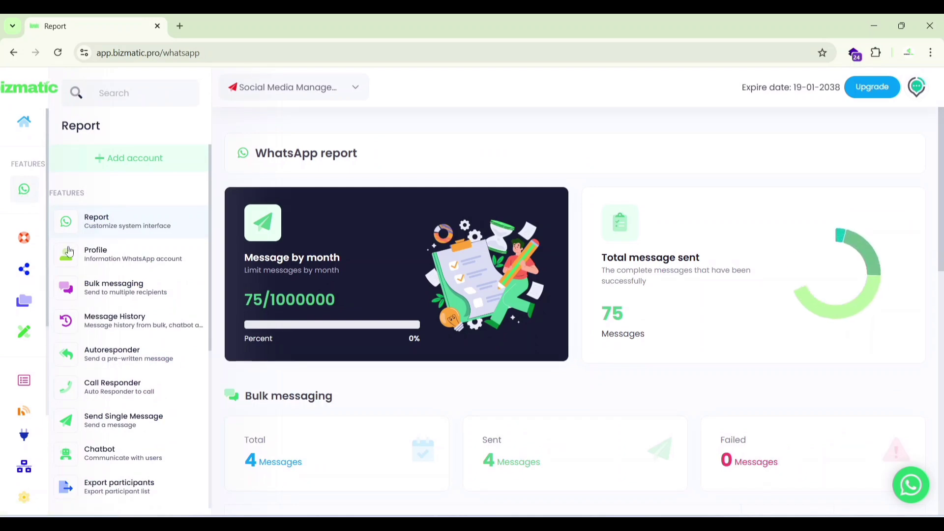
scroll(113, 362, down, 5)
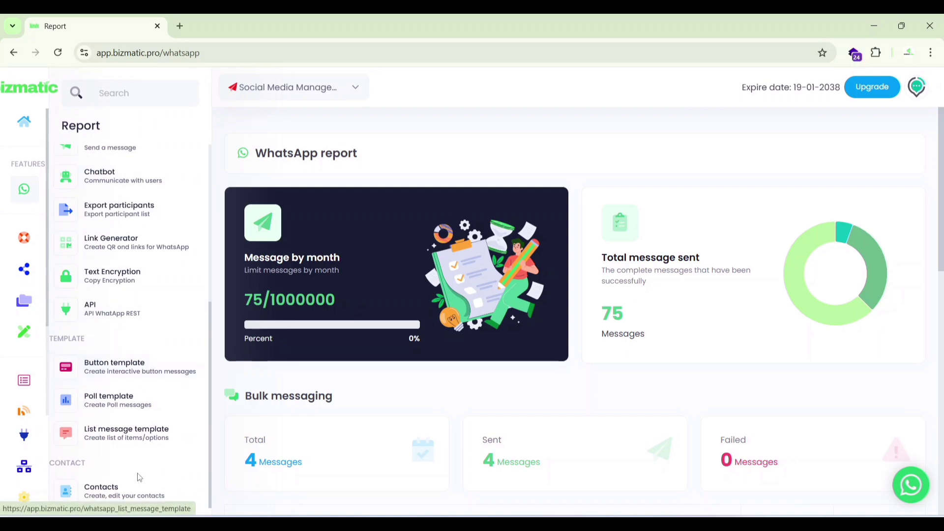
click(132, 499)
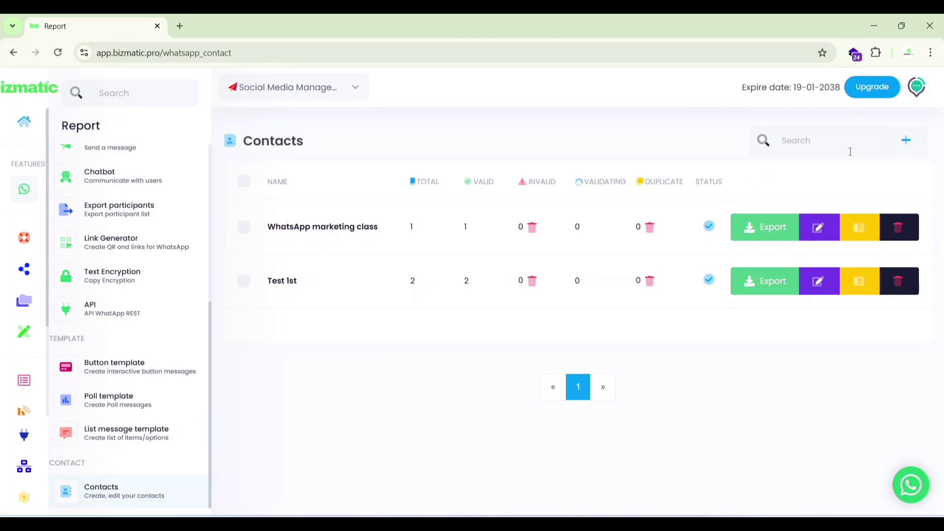
Create an enabled contact group named 'Highly interested jan 2025'.
click(905, 145)
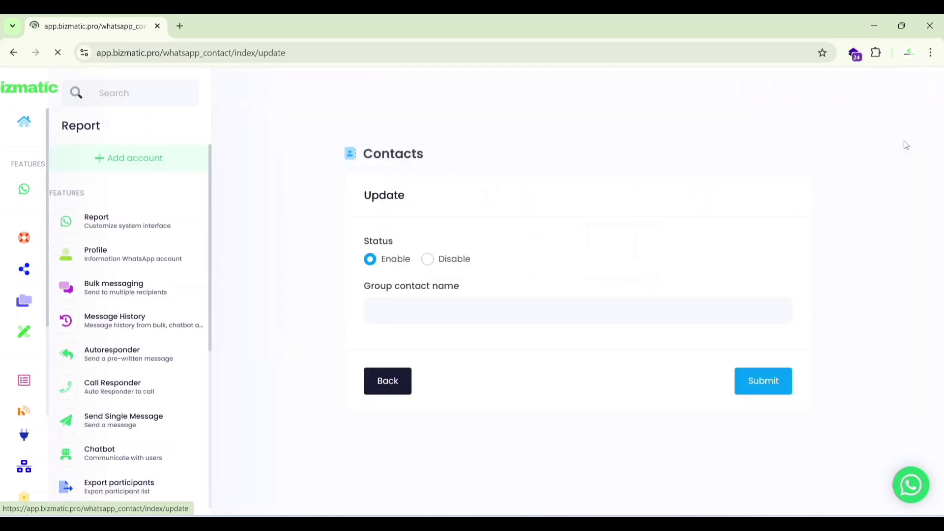
click(419, 313)
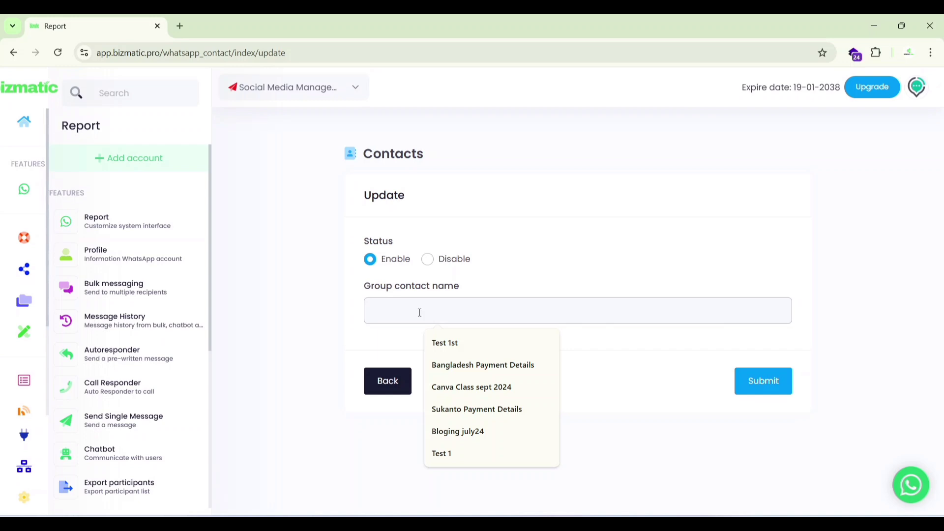
text(High)
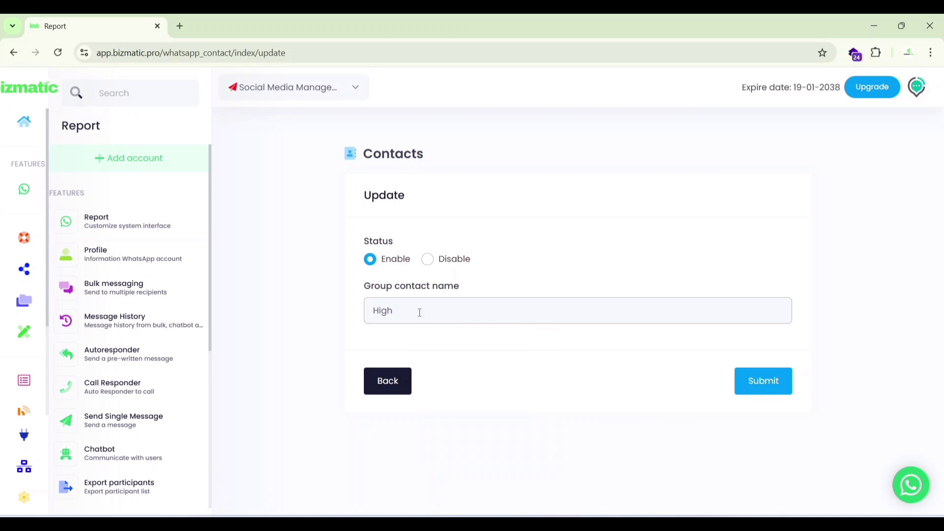
text(ly interested jan 2025)
click(761, 387)
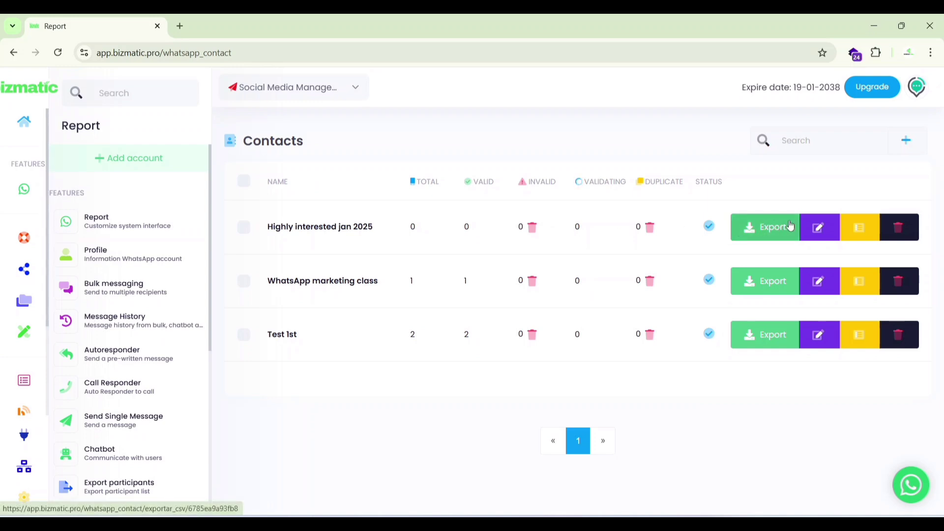
Open Import contact from the 'Highly interested jan 2025' group's phone number list.
click(858, 231)
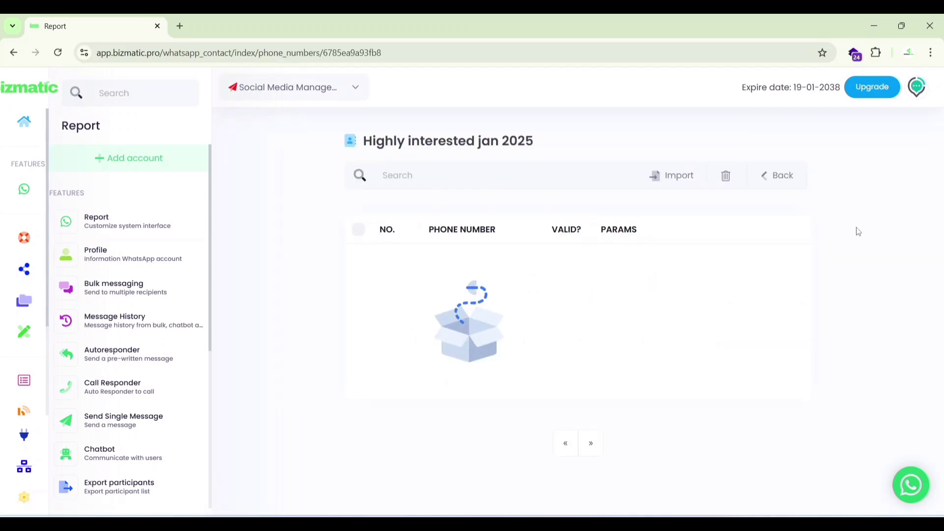
click(678, 178)
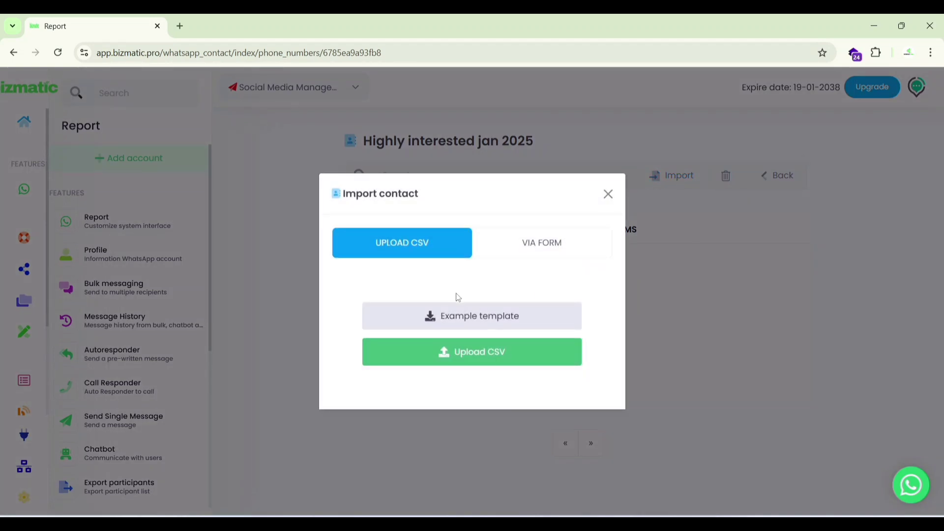
Download the example CSV contact template, saving it as 'jan 2025.csv'.
click(467, 319)
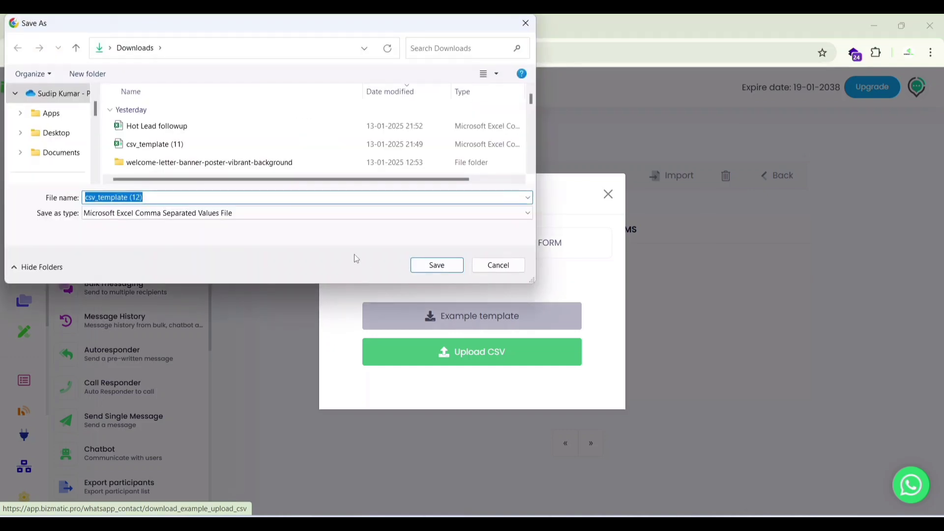
click(179, 199)
key(BackSpace)
key(BackSpace)
key(BackSpace)
key(BackSpace)
key(BackSpace)
key(BackSpace)
key(BackSpace)
key(BackSpace)
key(BackSpace)
key(BackSpace)
key(BackSpace)
key(BackSpace)
key(BackSpace)
key(BackSpace)
key(BackSpace)
key(BackSpace)
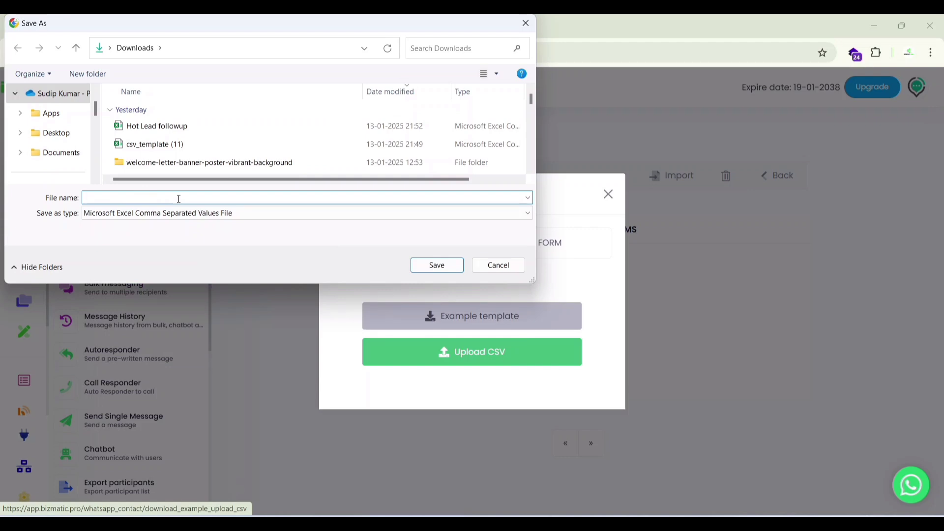
text(jan 2025)
click(447, 264)
Open the downloaded jan 2025.csv in Excel with the window maximized.
mouse_move(791, 84)
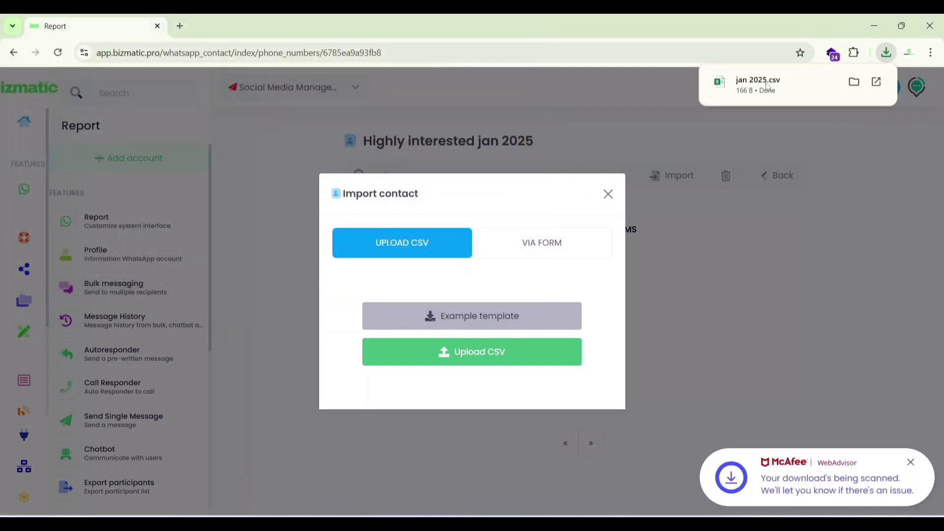
click(790, 84)
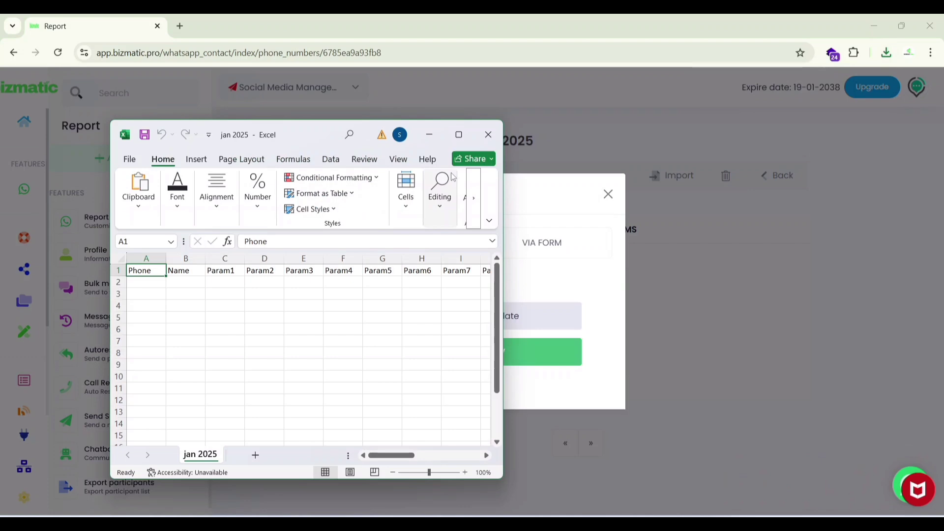
click(458, 134)
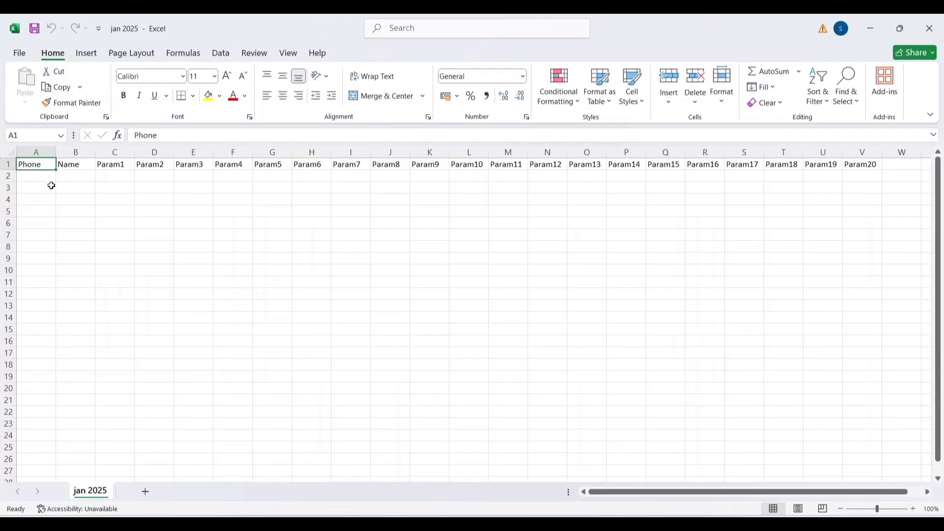
Enter the recipient's phone number in A2 and widen column A to fit.
click(38, 178)
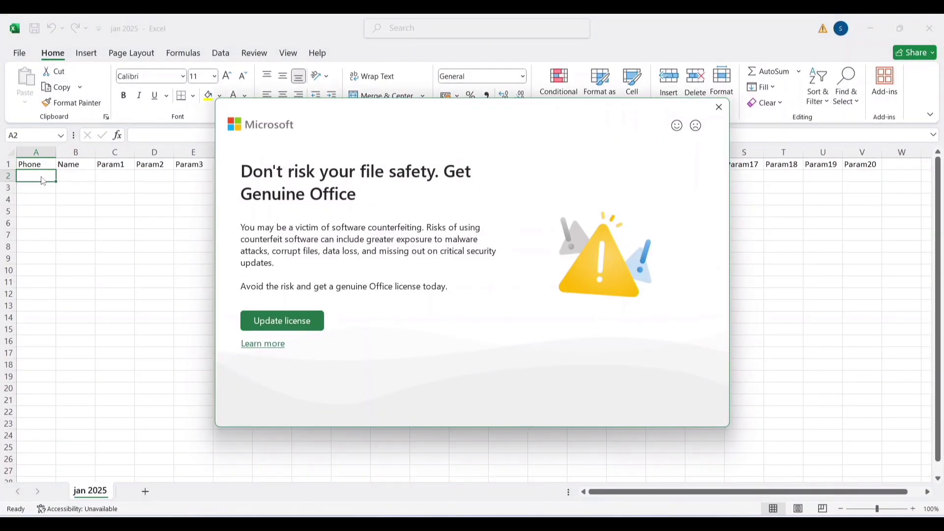
click(720, 112)
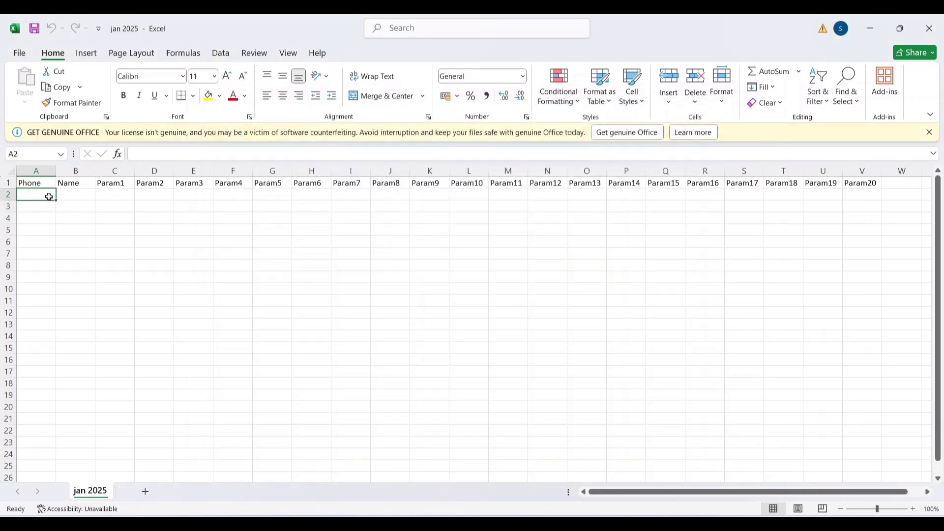
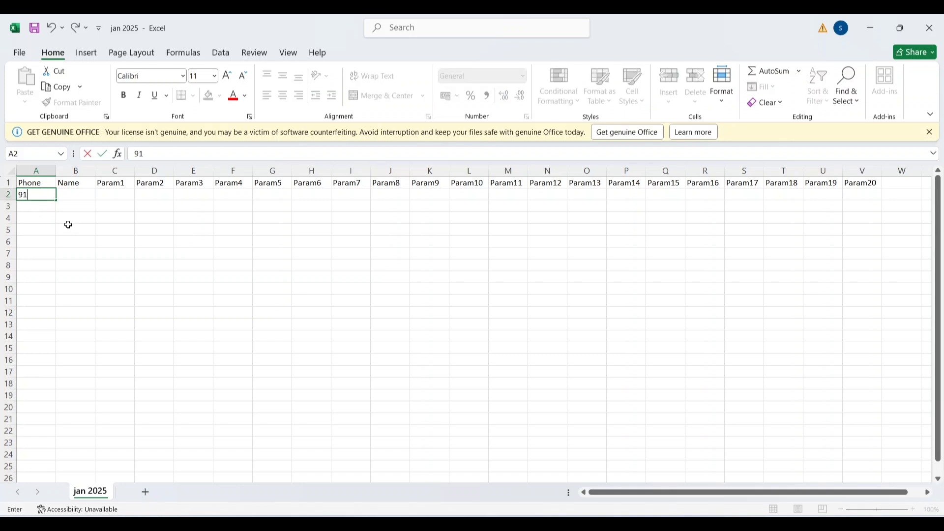
click(31, 221)
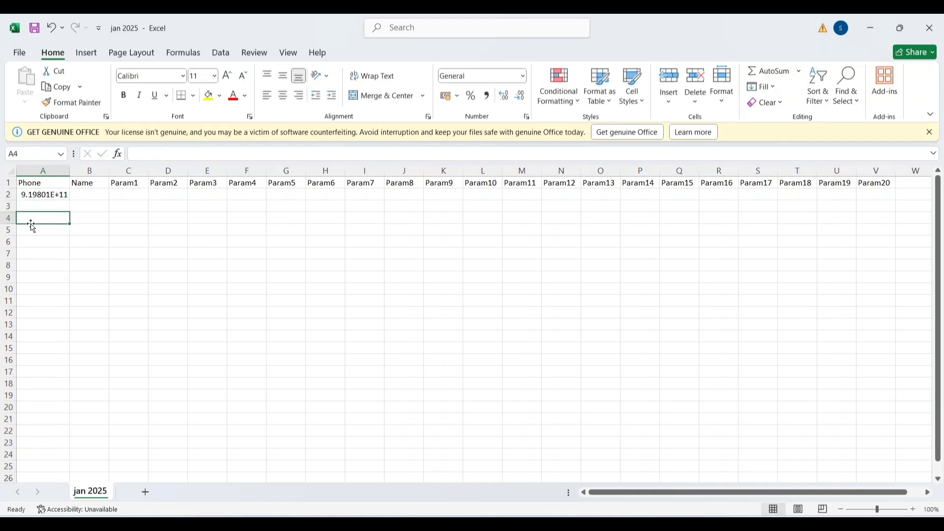
drag(68, 170, 81, 171)
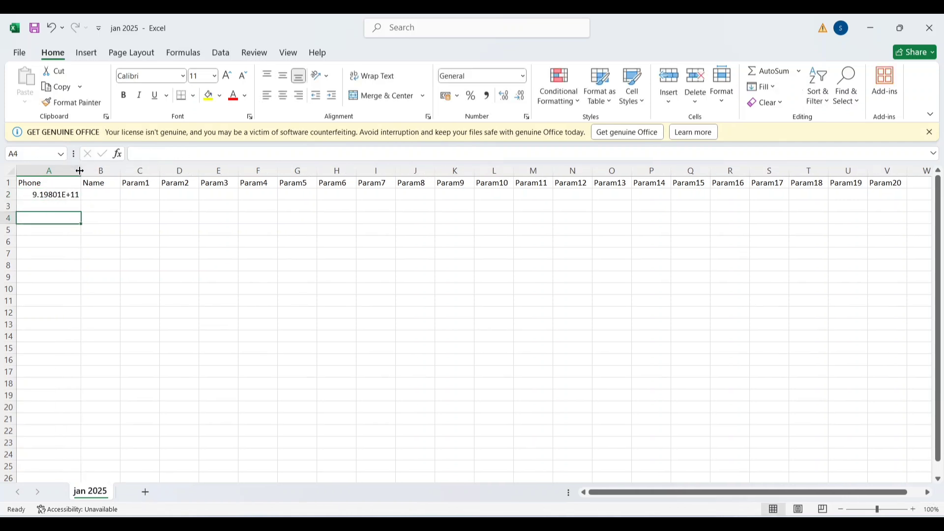
click(60, 195)
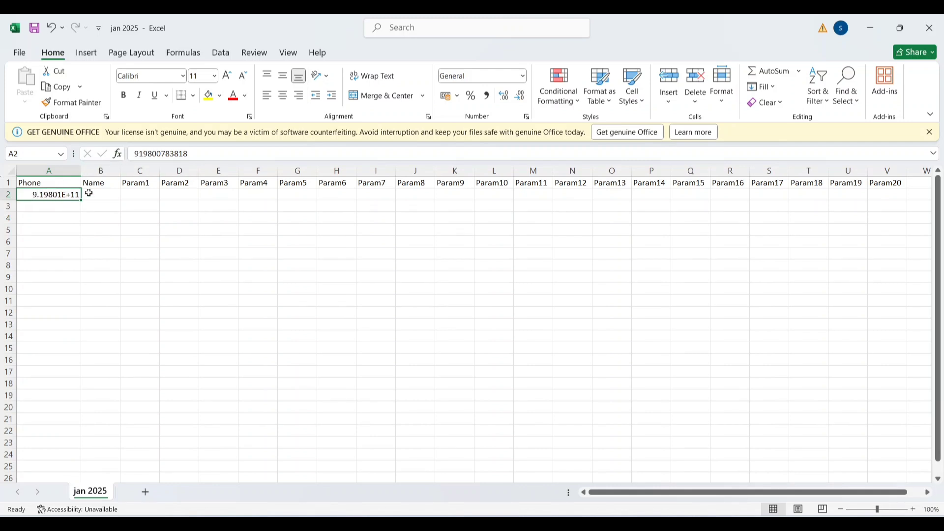
Enter the contact's name in B2 and widen column B to fit.
click(105, 194)
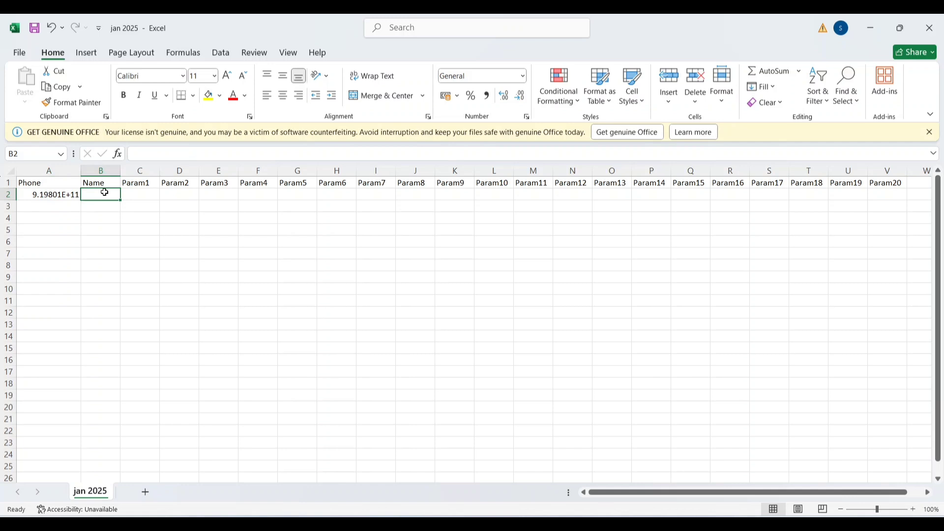
text(Bi)
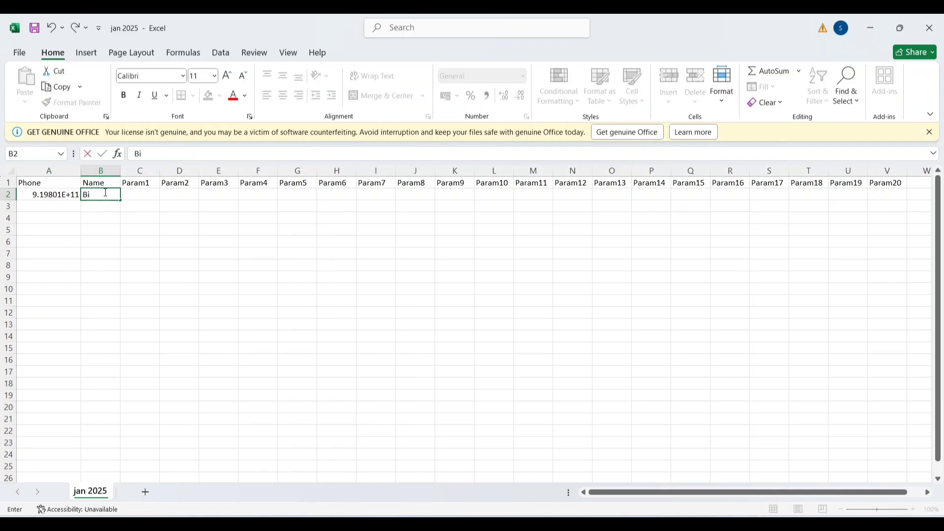
text(swas Company)
click(104, 257)
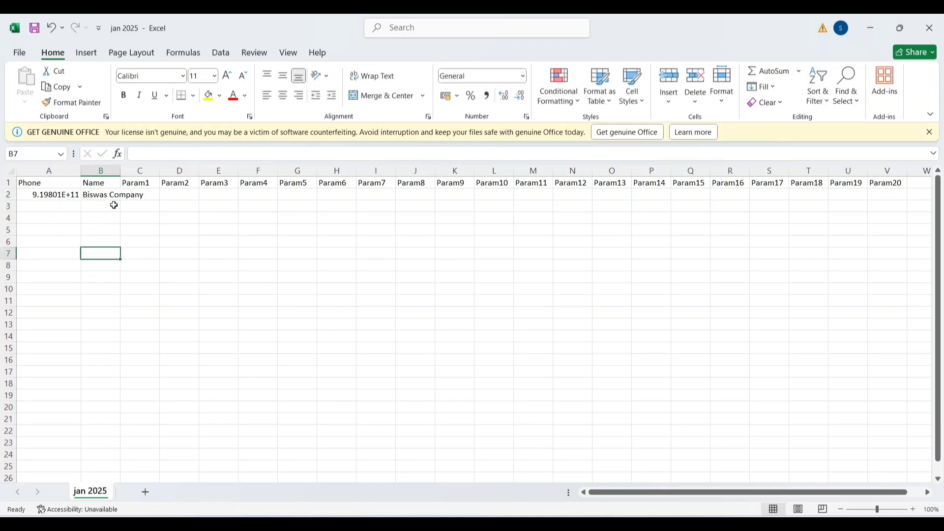
drag(119, 169, 152, 169)
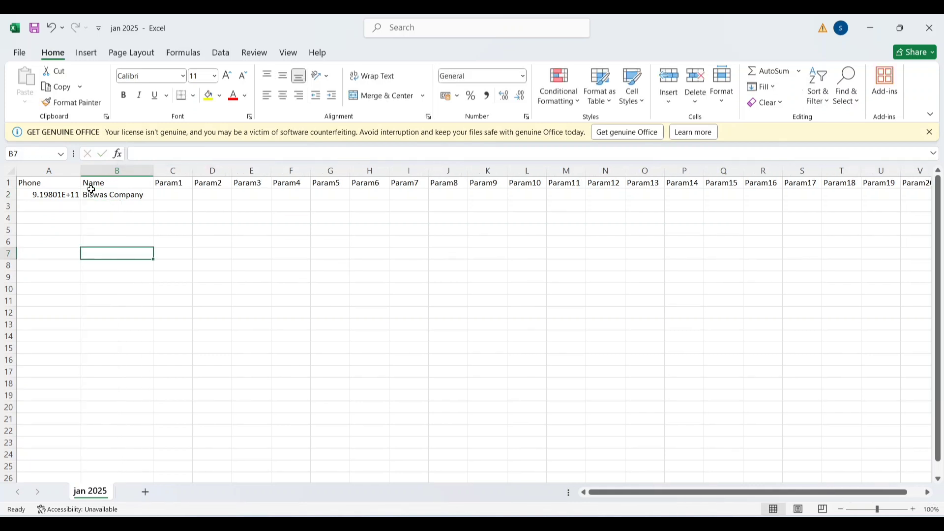
click(61, 194)
Format the Phone column as Number with no decimal places.
click(61, 170)
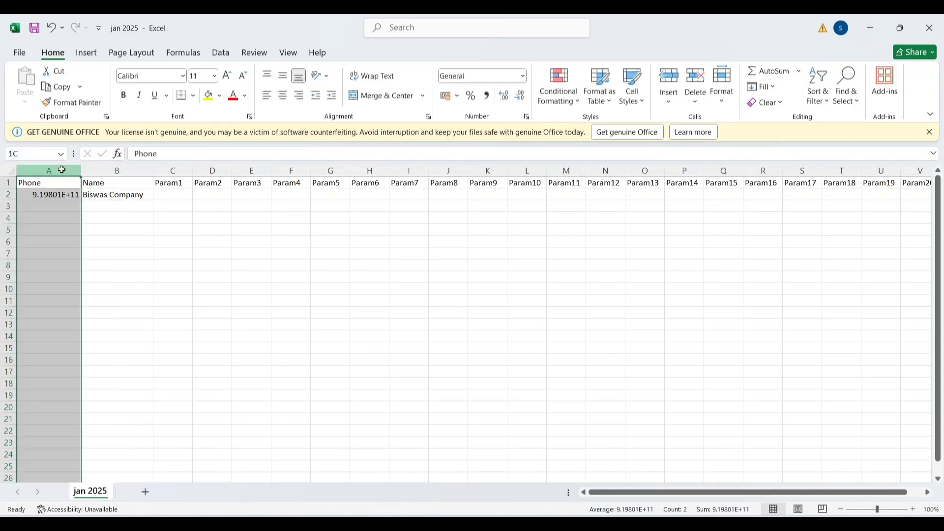
click(523, 76)
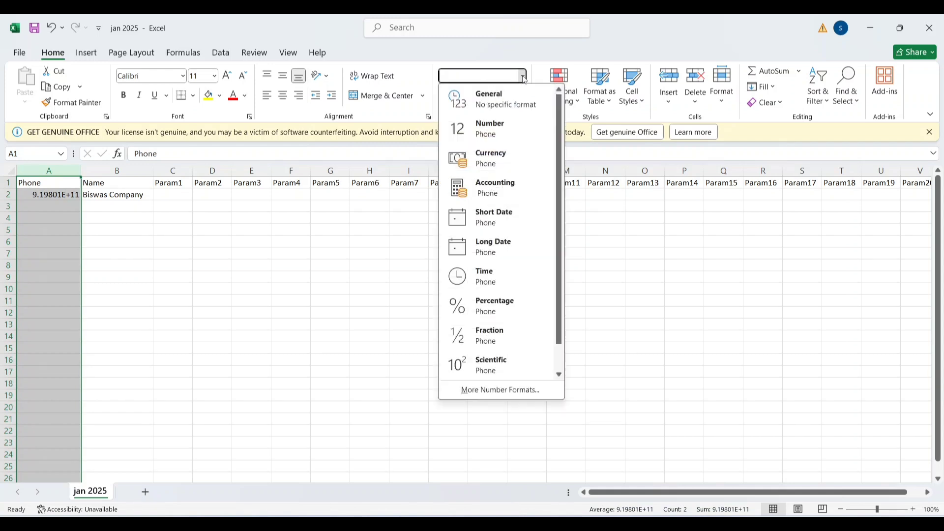
click(501, 133)
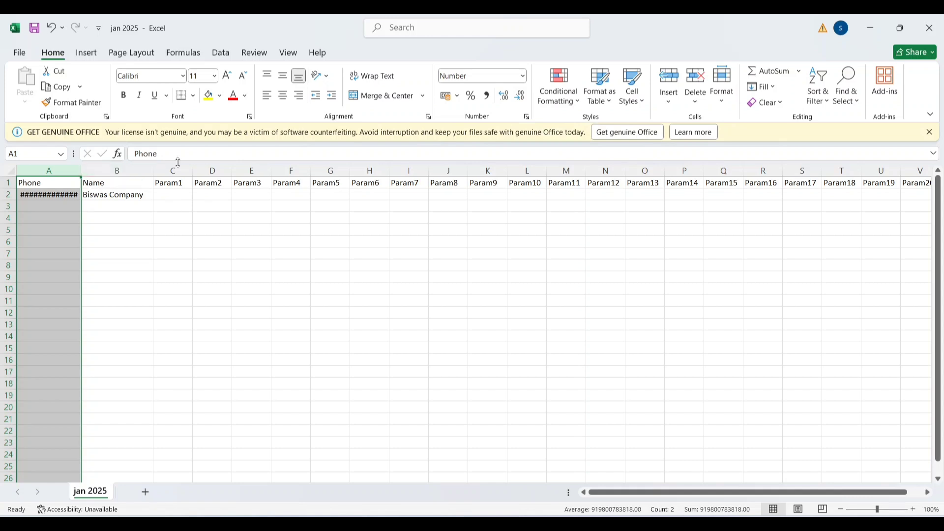
click(520, 96)
click(520, 96)
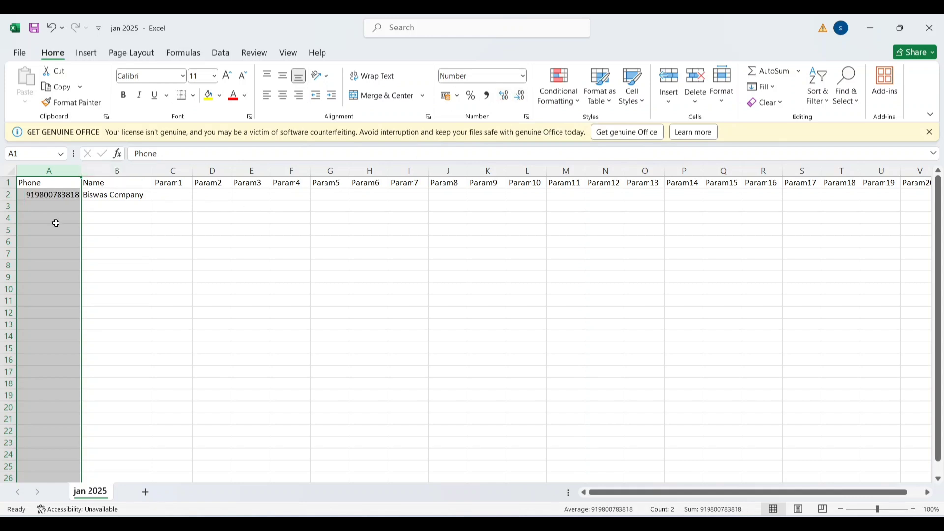
click(55, 195)
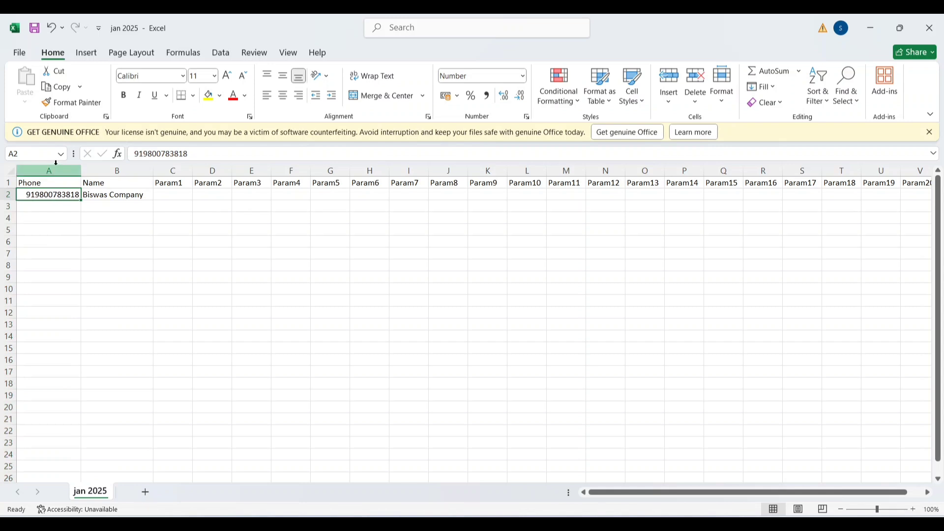
Save the sheet to Downloads as CSV UTF-8 'Jan 2025 higly interested', then close Excel.
click(20, 53)
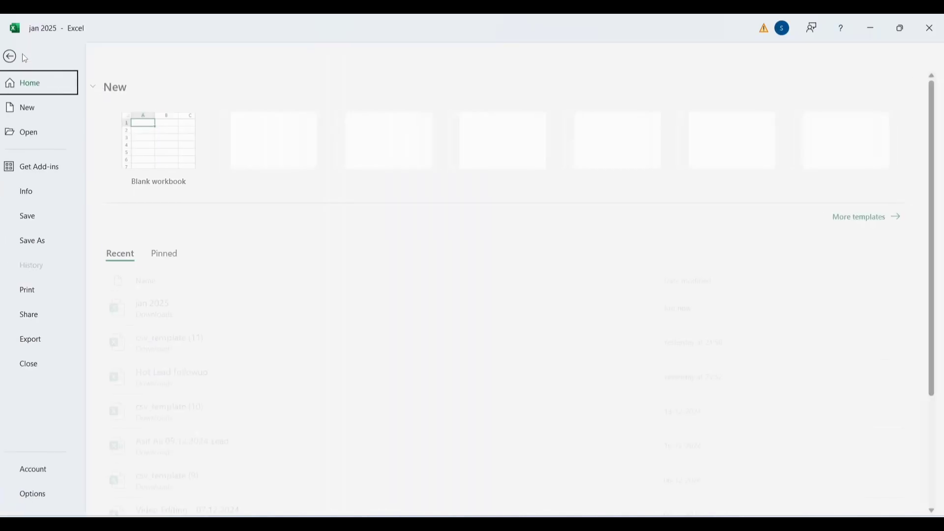
click(39, 240)
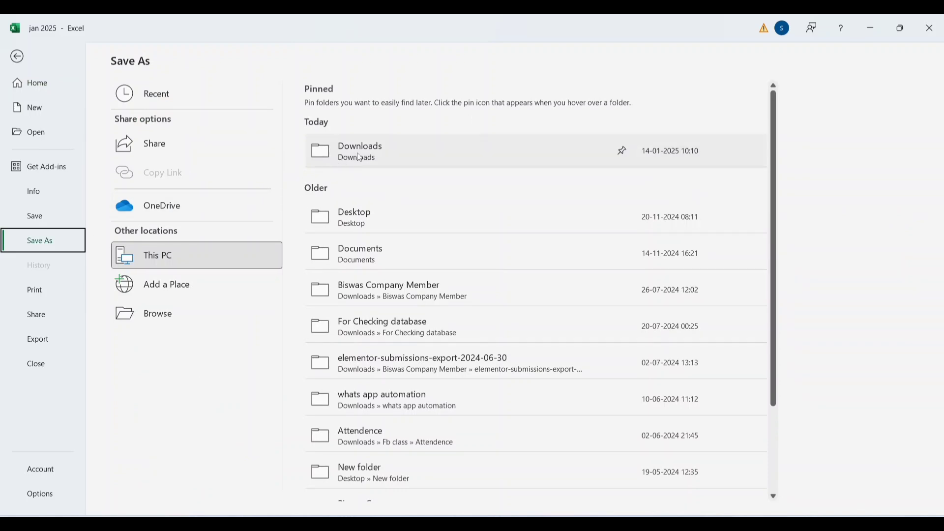
click(376, 154)
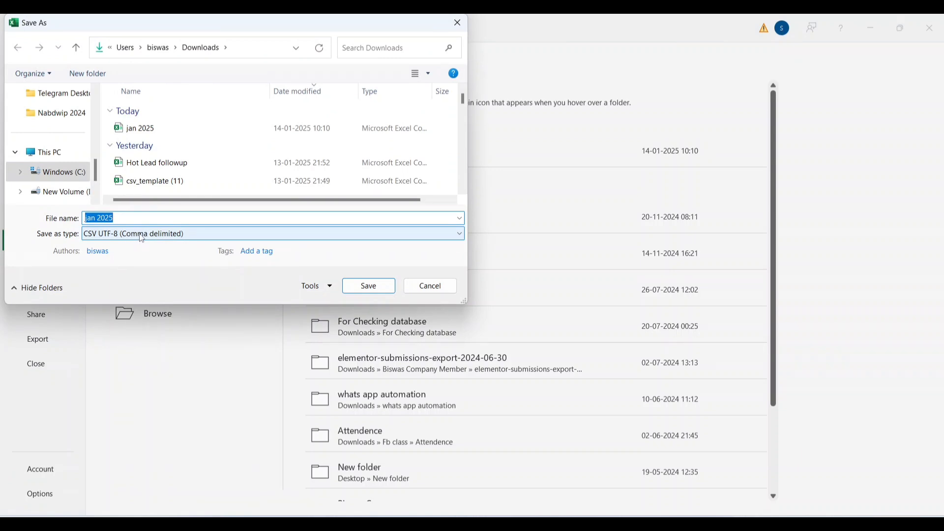
click(134, 238)
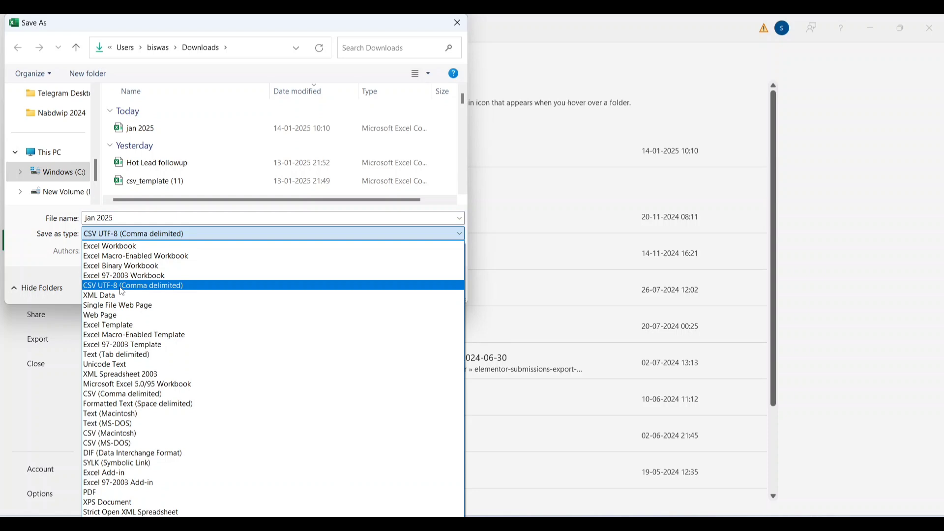
click(121, 287)
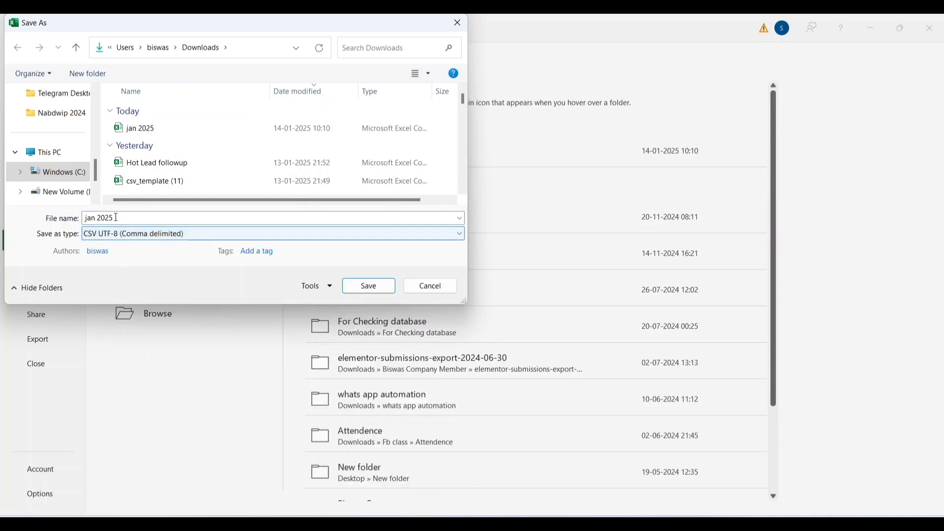
click(115, 217)
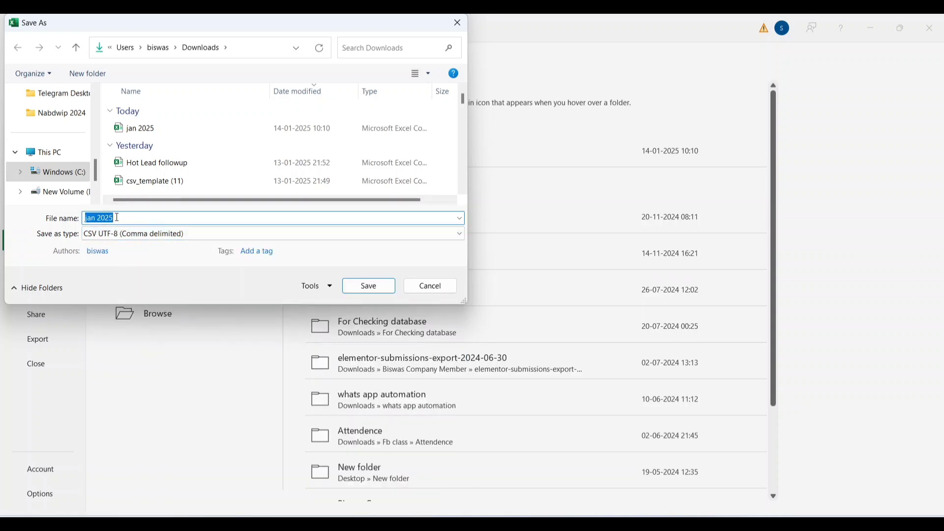
text(Ja)
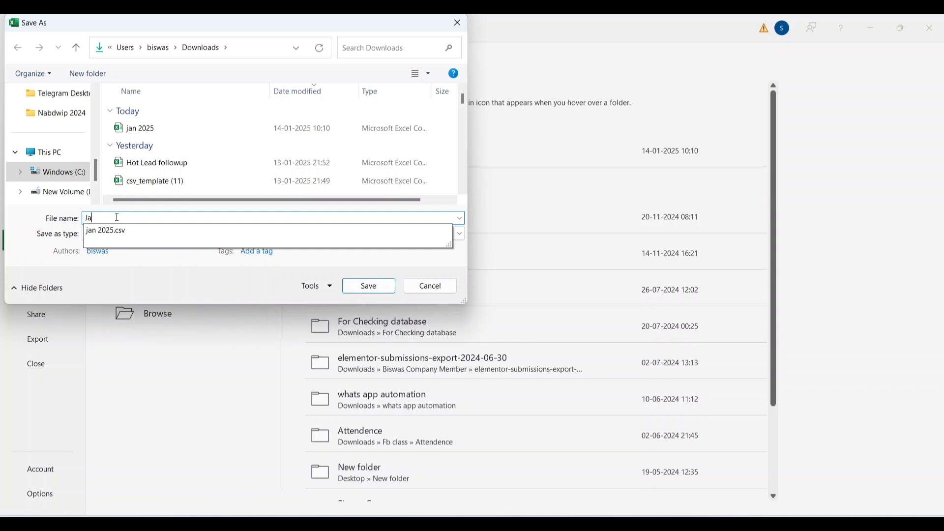
text(n 2025 higly interested)
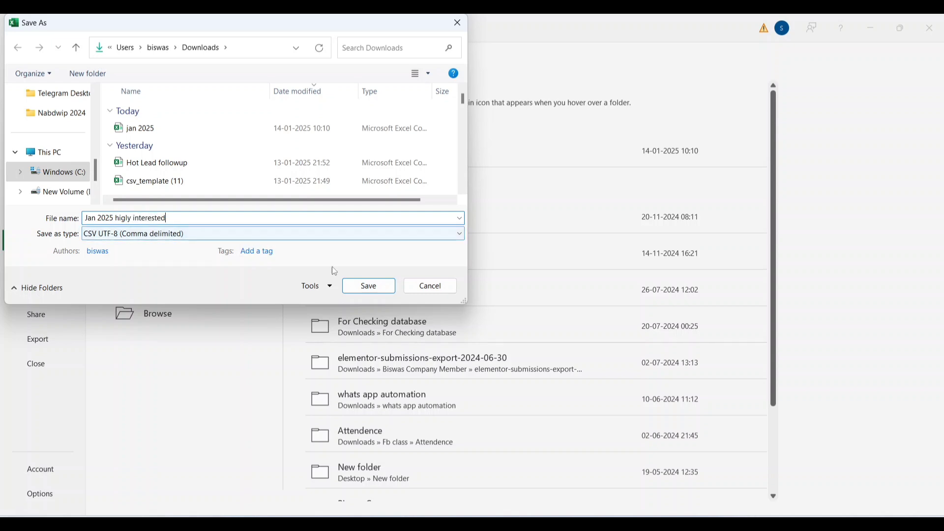
click(364, 288)
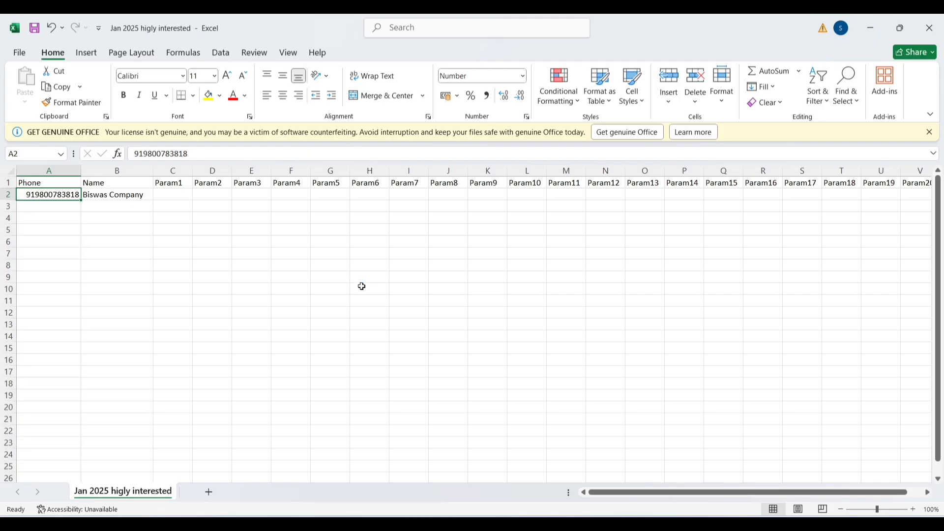
click(57, 207)
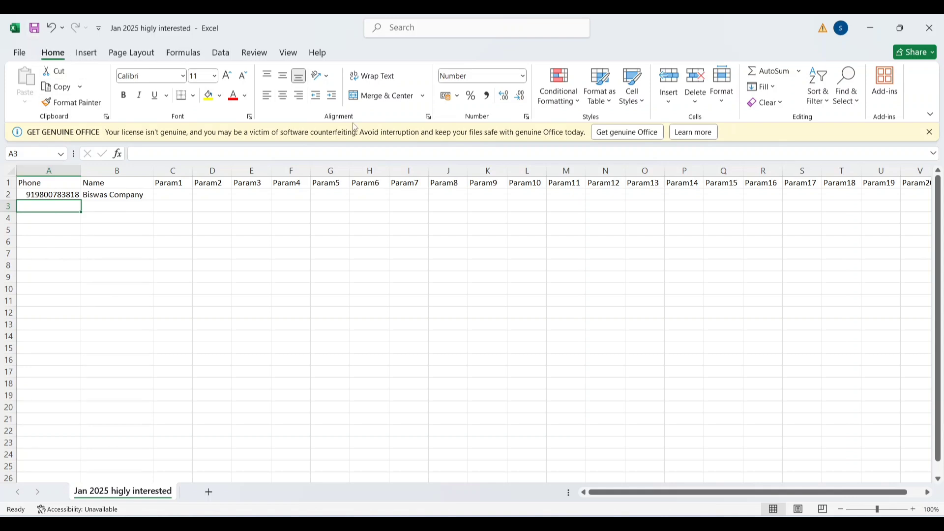
click(934, 23)
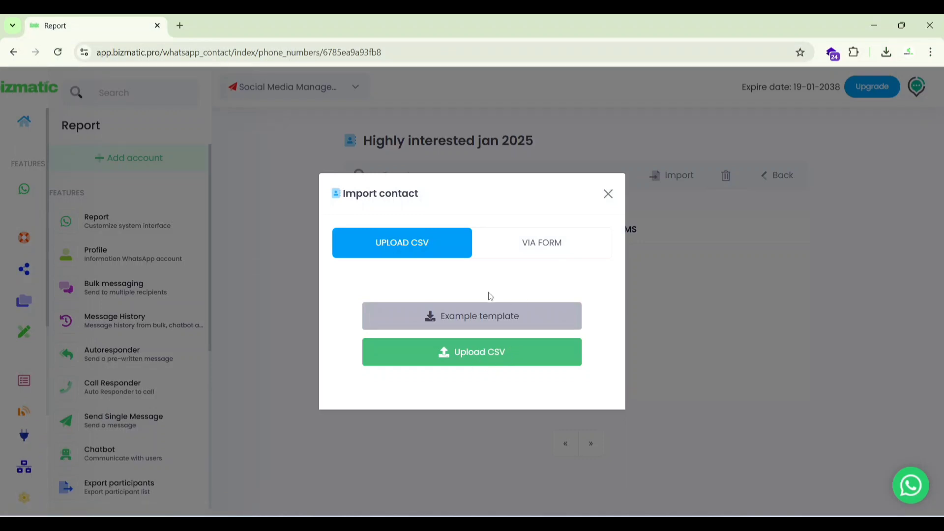
Upload the 'Jan 2025 higly interested' CSV from Downloads into the group.
click(468, 355)
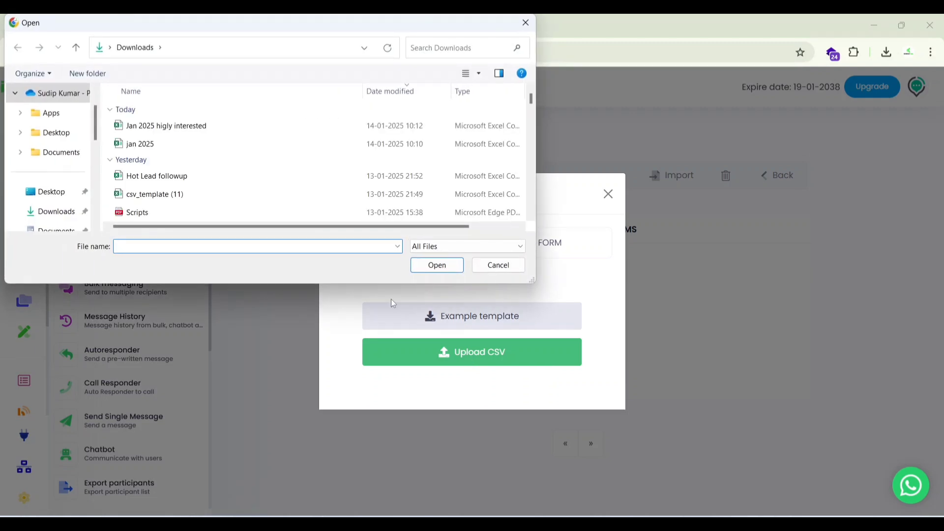
click(193, 127)
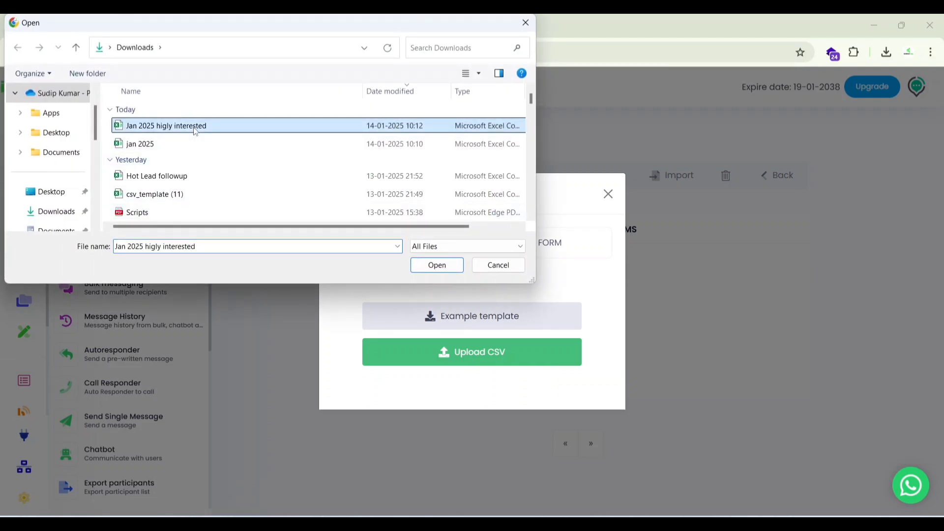
click(435, 266)
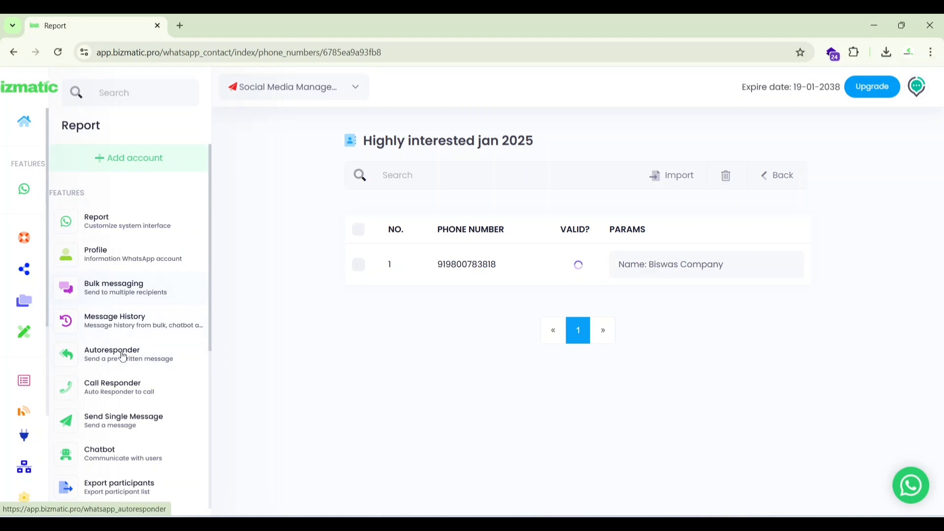
scroll(122, 354, down, 5)
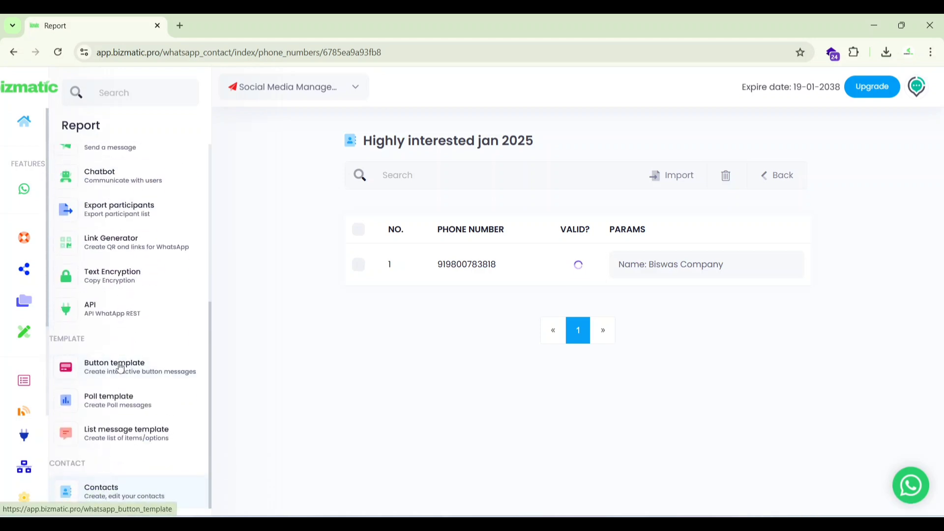
scroll(120, 359, up, 3)
scroll(120, 363, up, 3)
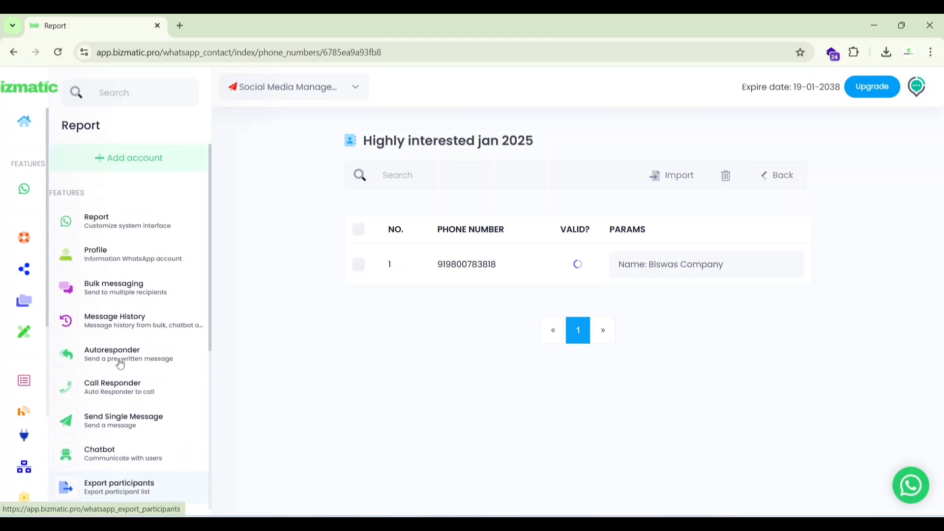
Start a new bulk messaging campaign that sends from the connected WhatsApp profile.
click(118, 293)
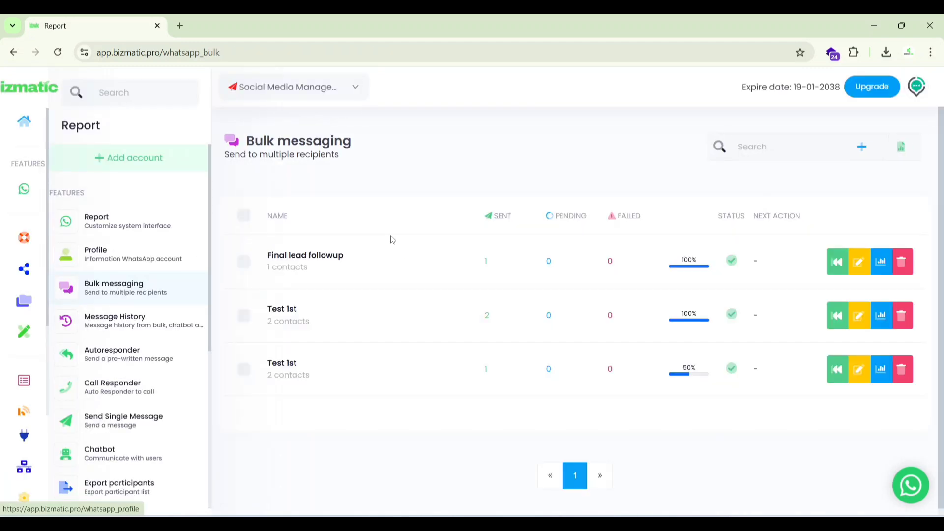
click(860, 148)
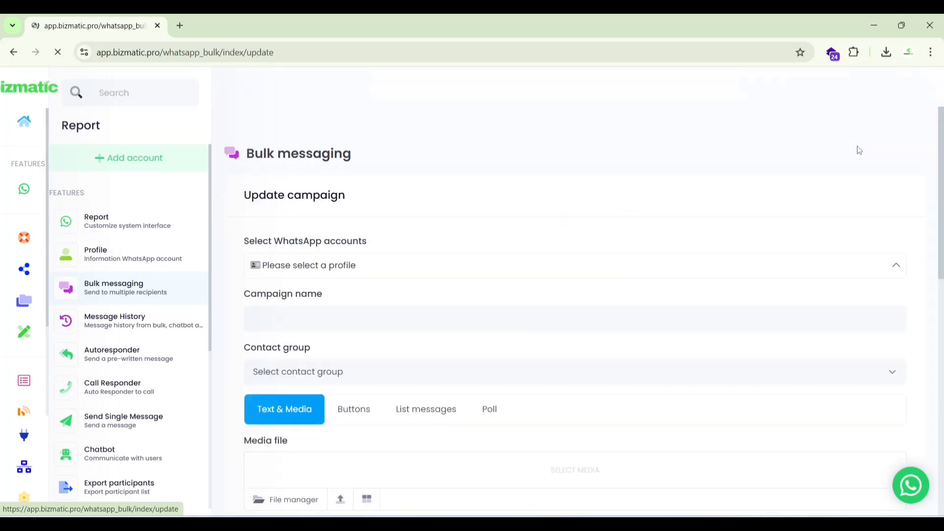
click(411, 270)
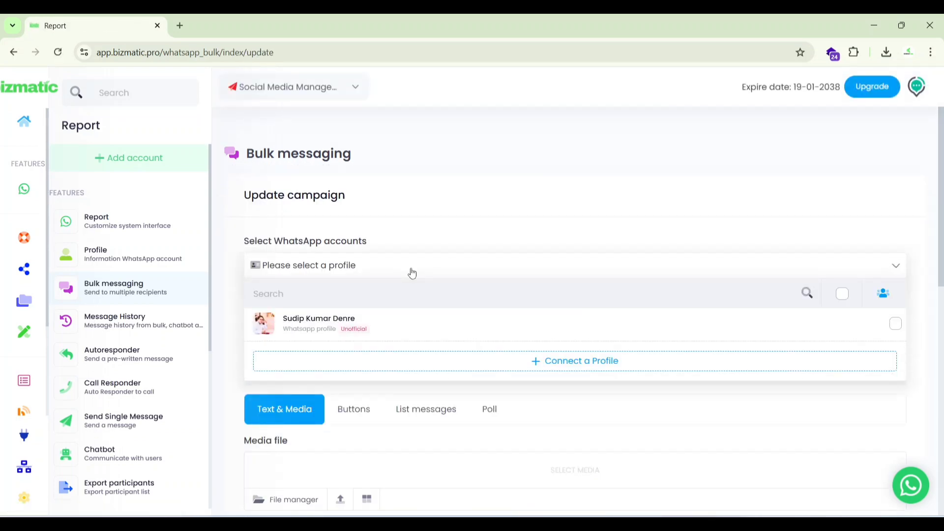
click(393, 327)
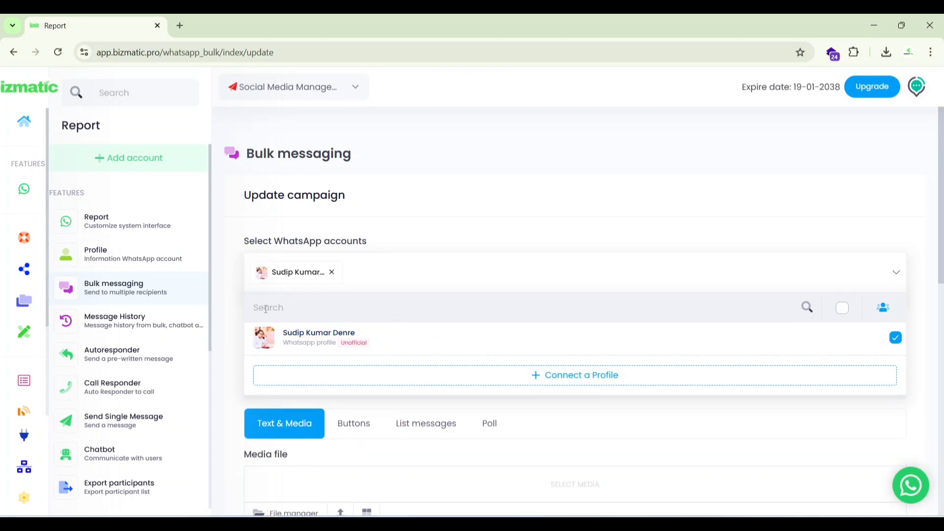
click(235, 313)
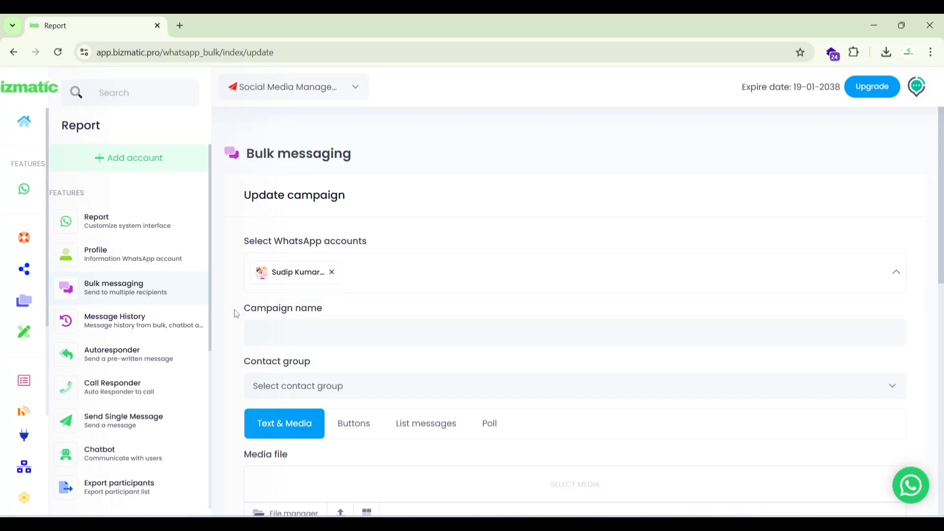
Name the campaign 'Jan 2025 highly interested people followup'.
click(289, 326)
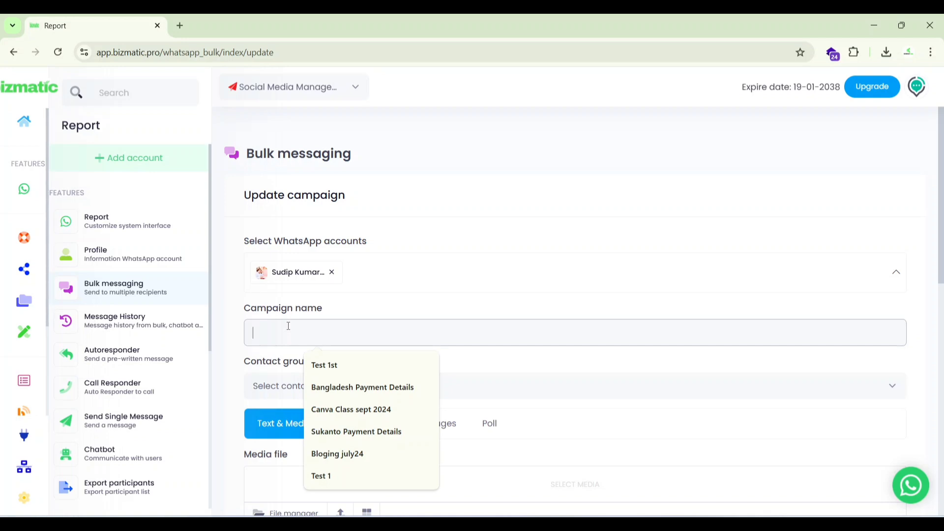
text(Jan)
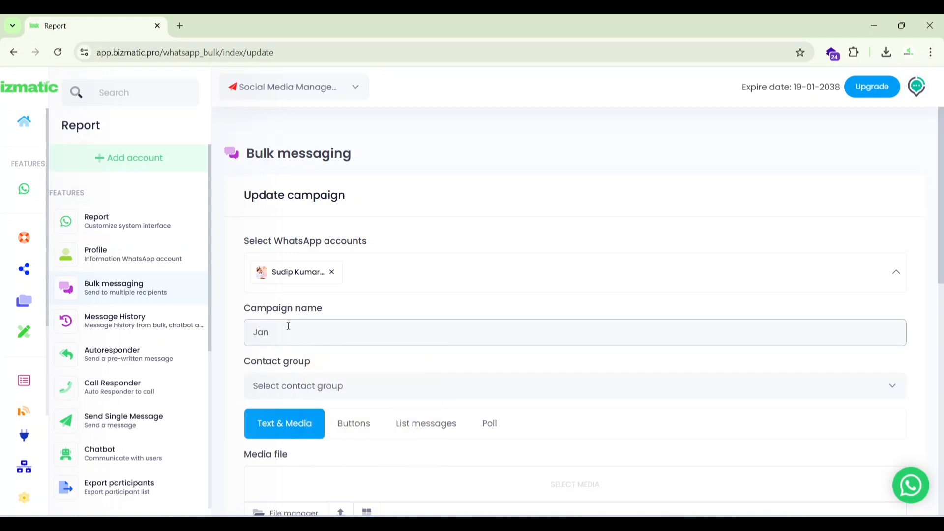
text( 2025 highly interested people )
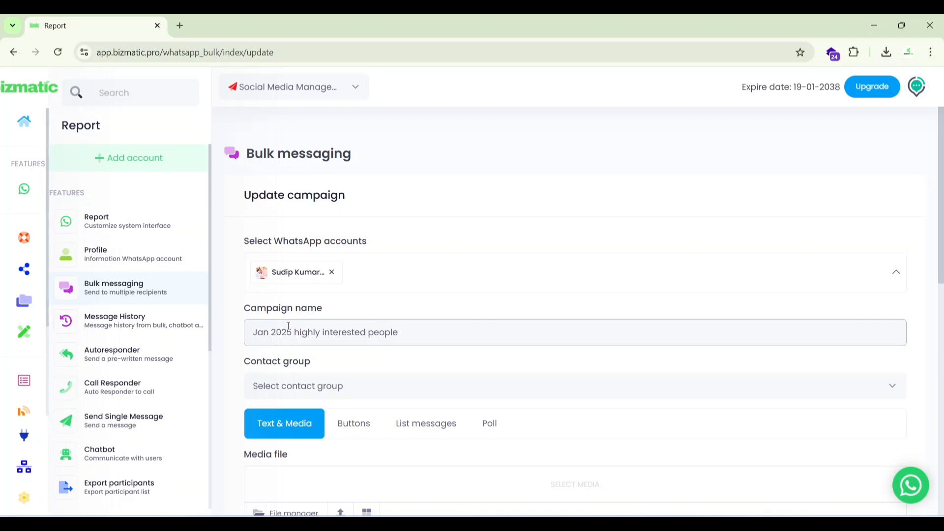
text(followup)
click(236, 323)
Target the 'Highly interested jan 2025' contact group.
scroll(241, 335, down, 2)
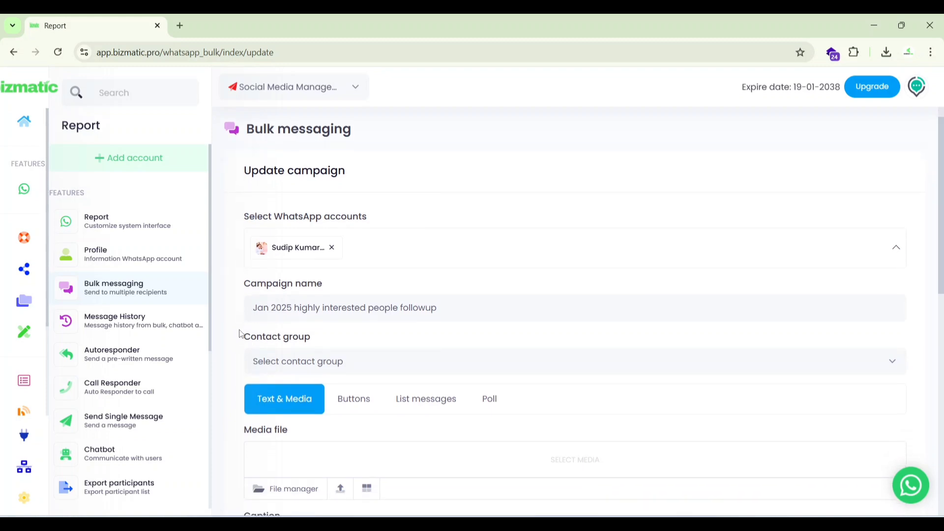
scroll(241, 334, down, 1)
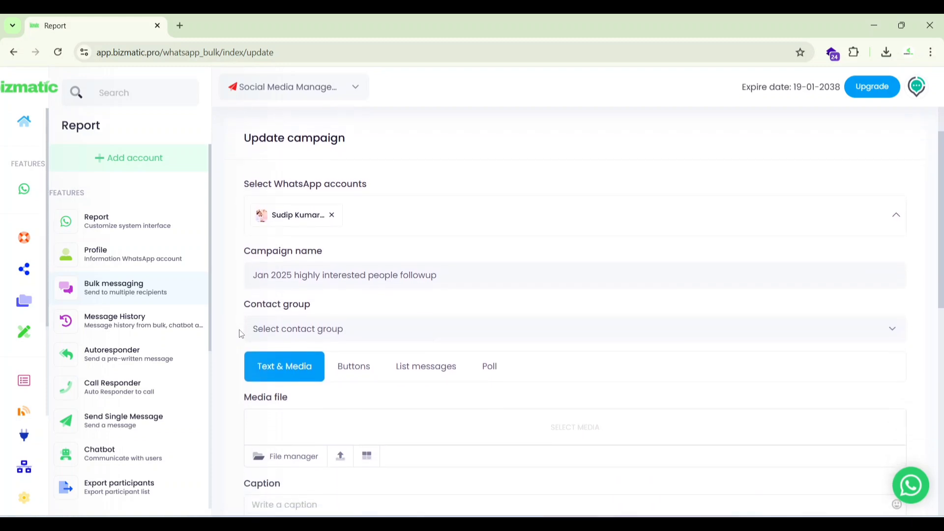
click(550, 320)
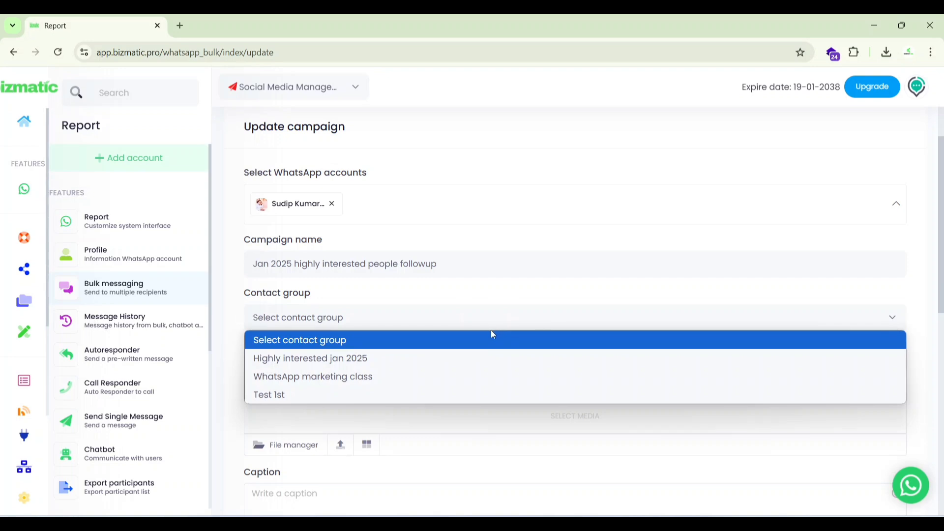
click(384, 358)
scroll(233, 348, down, 2)
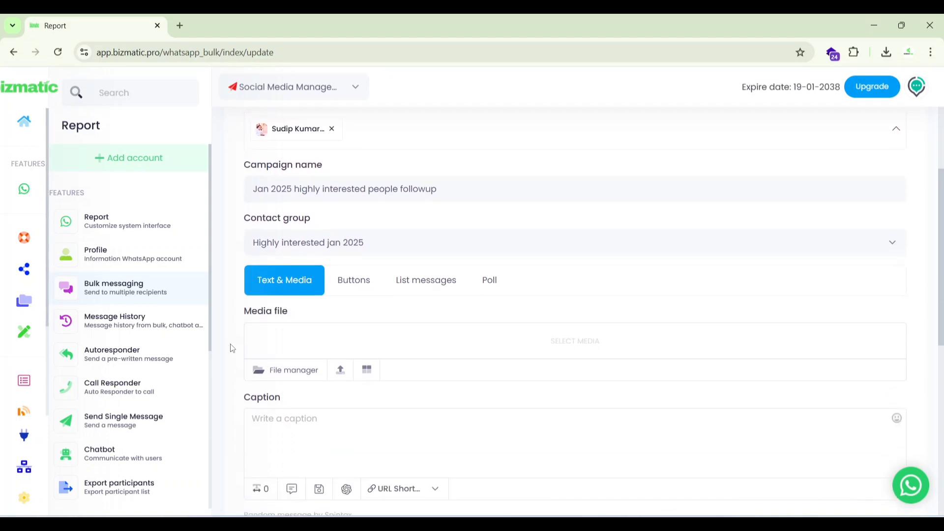
click(339, 370)
scroll(208, 184, down, 15)
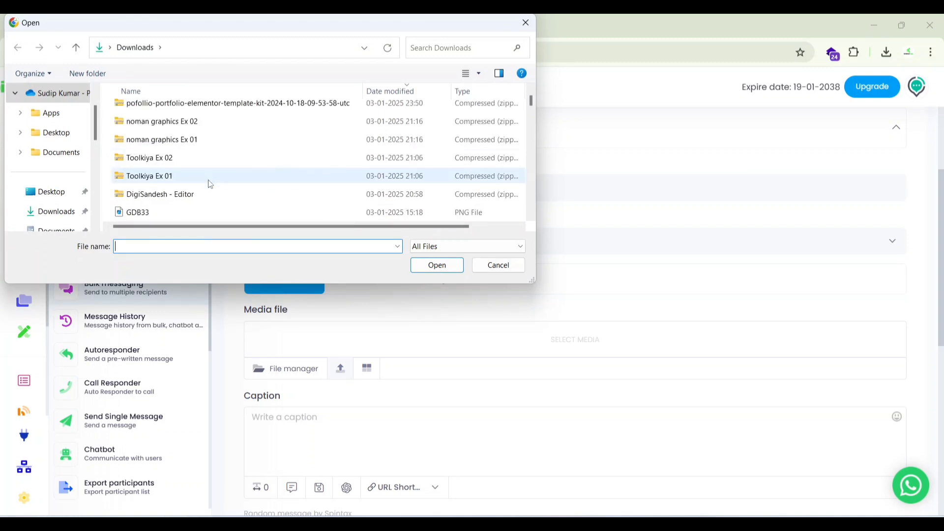
scroll(210, 184, down, 5)
scroll(210, 184, up, 2)
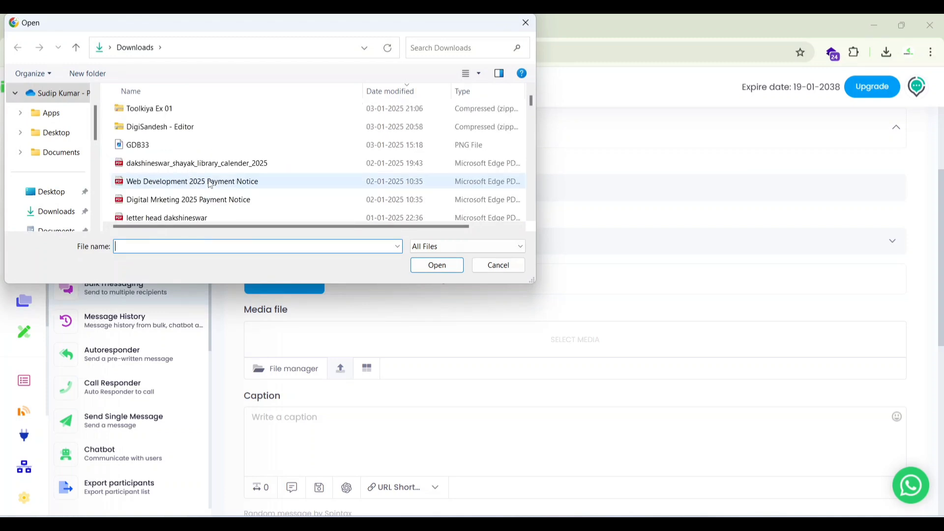
scroll(194, 162, down, 2)
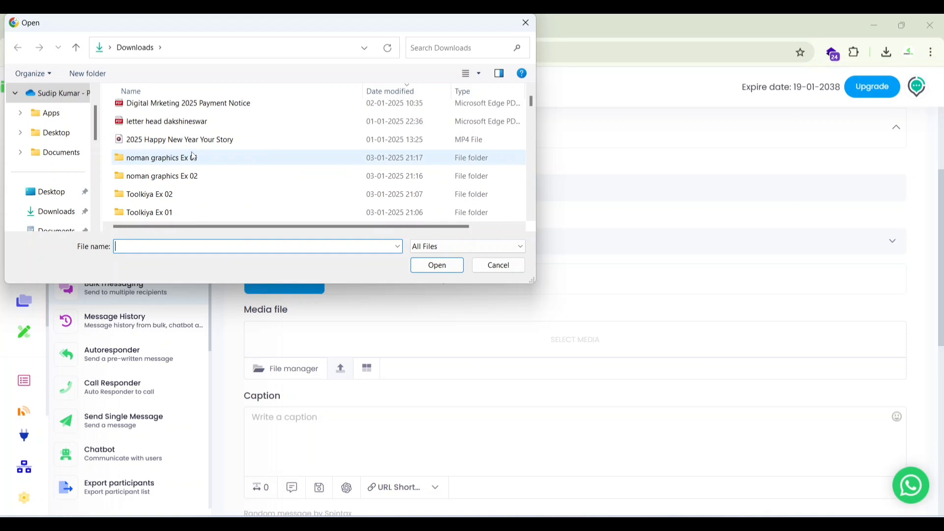
click(210, 142)
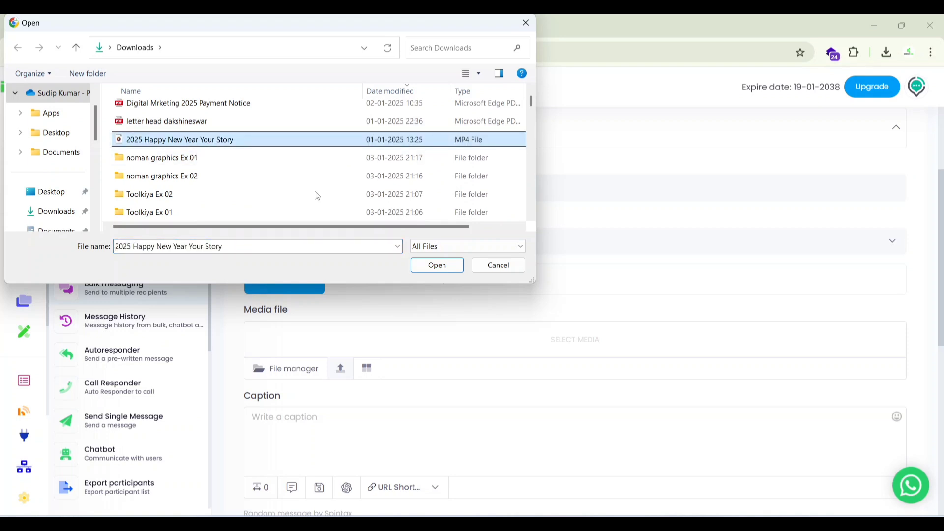
click(424, 268)
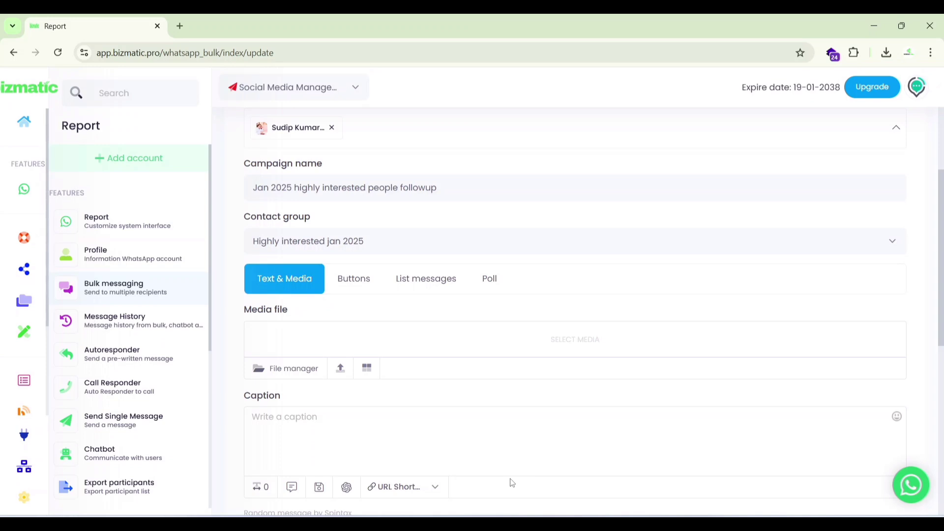
Attach the GDB34 PNG image from Downloads as the campaign's media file.
click(340, 373)
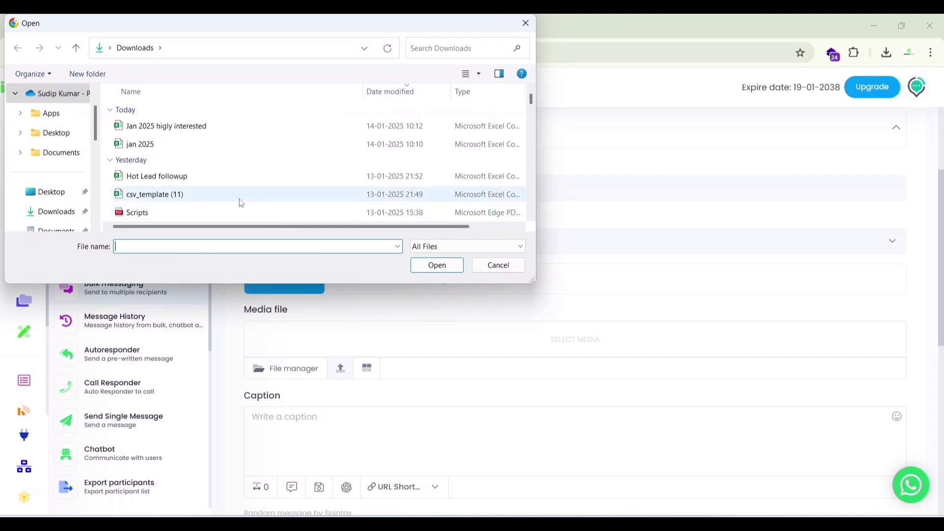
scroll(241, 202, down, 5)
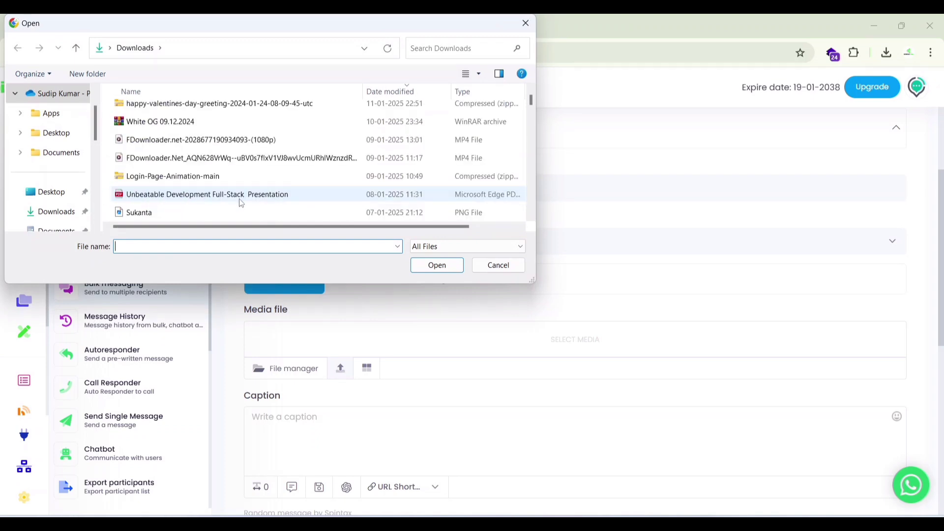
scroll(241, 203, down, 5)
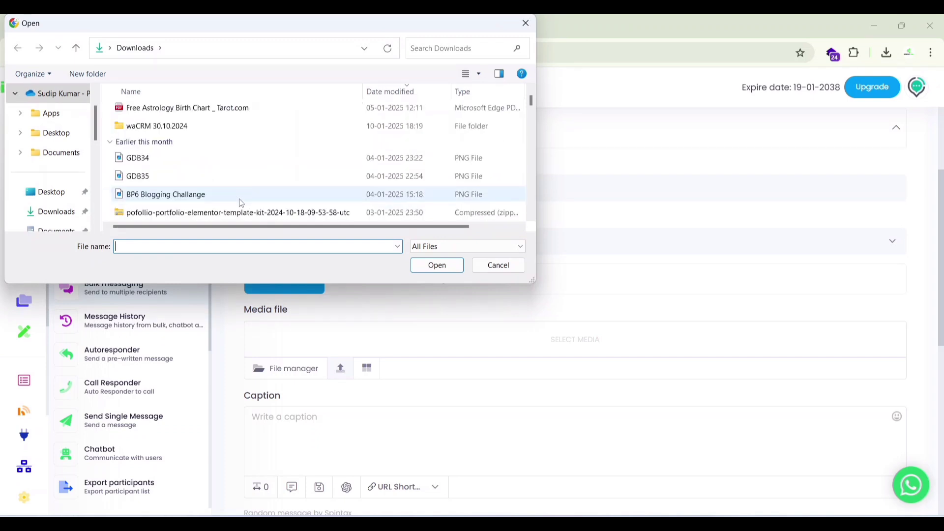
click(181, 156)
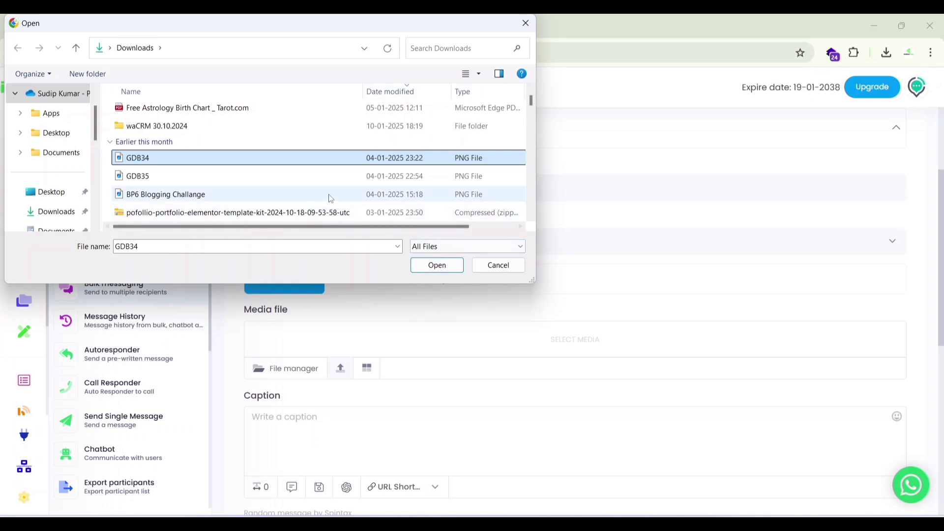
click(430, 267)
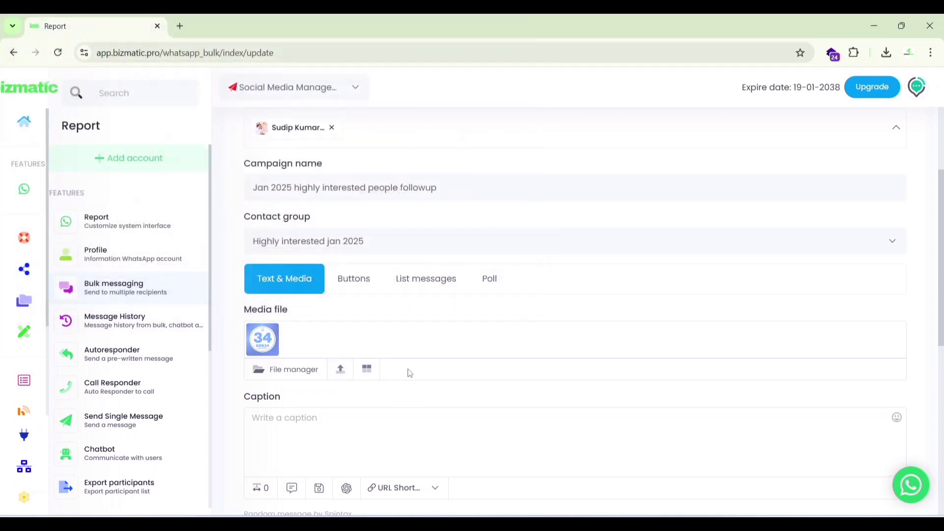
Enter 'Welcome to your dream journy' as the caption for the GDB34 image.
scroll(394, 415, down, 2)
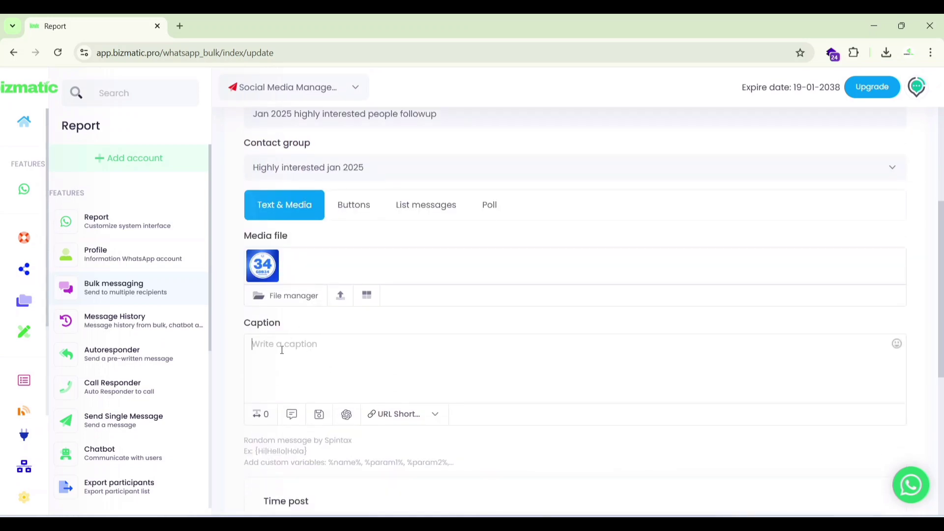
text(W)
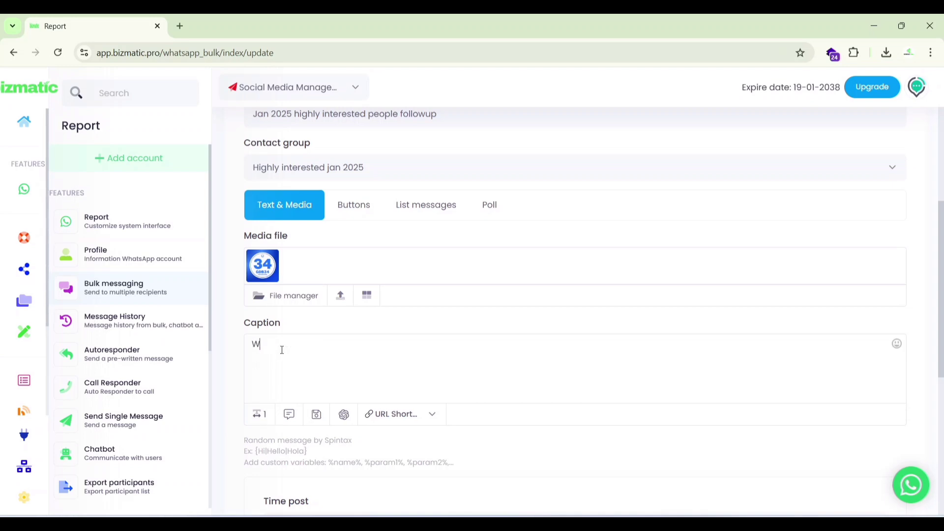
text(elcome )
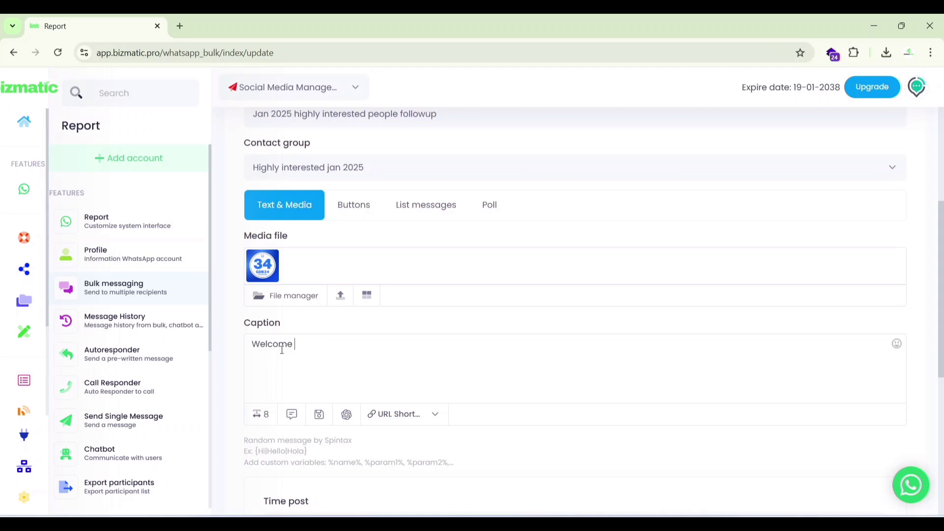
text(to your)
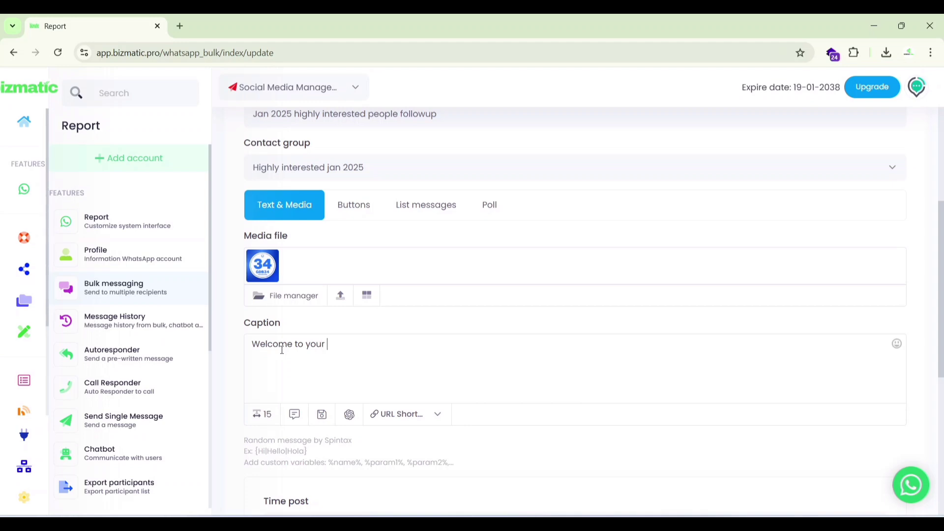
text( dream j)
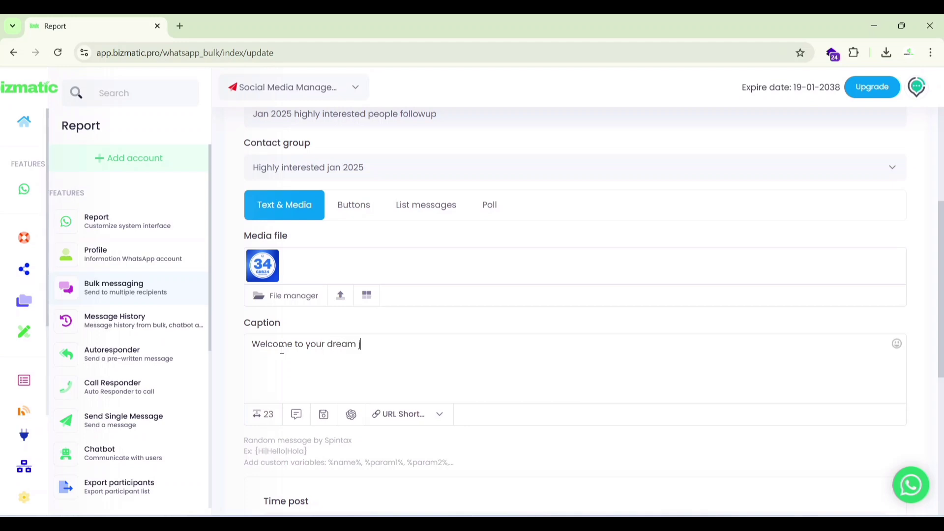
text(ourny)
scroll(287, 339, down, 1)
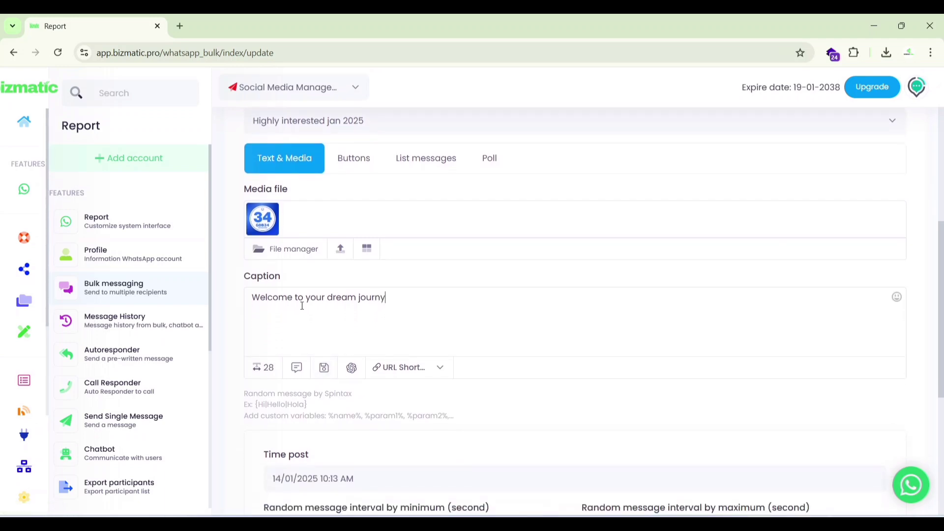
scroll(332, 311, down, 3)
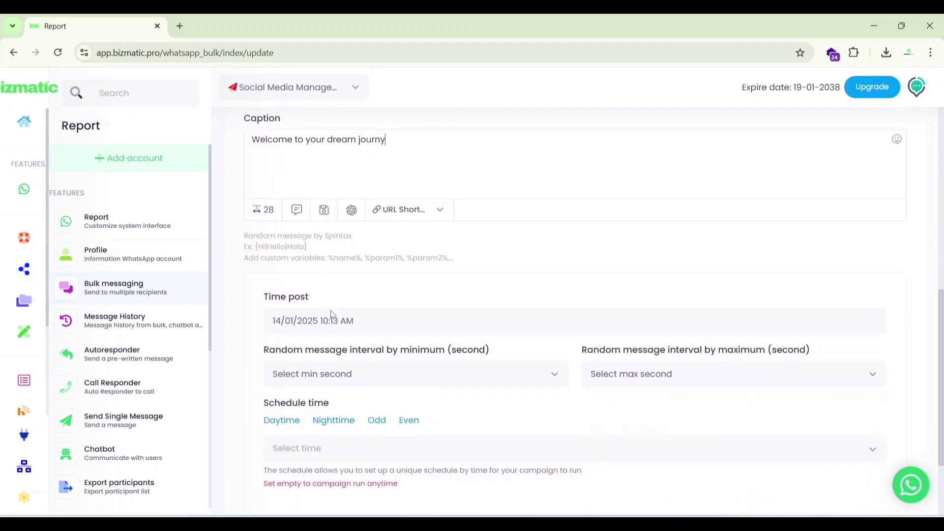
Set the campaign's Time post to 18/01/2025 11:14 AM.
click(366, 320)
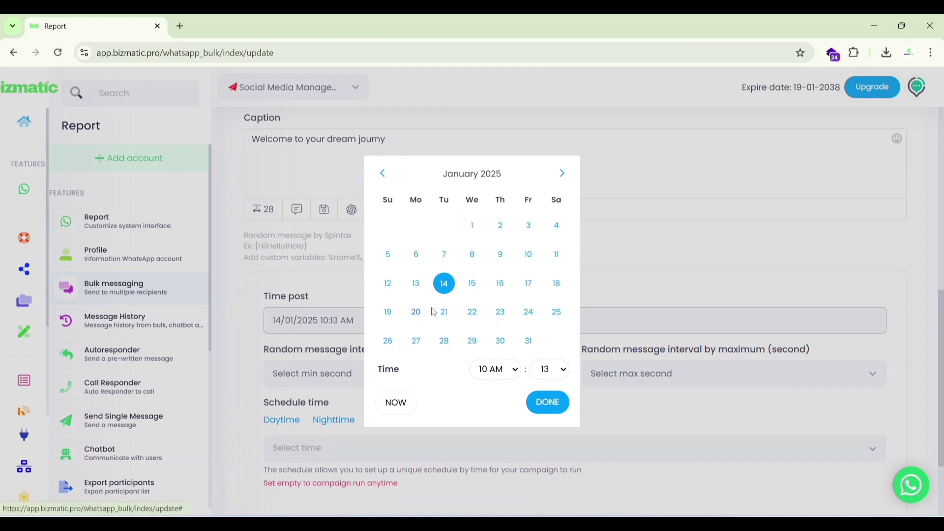
click(473, 289)
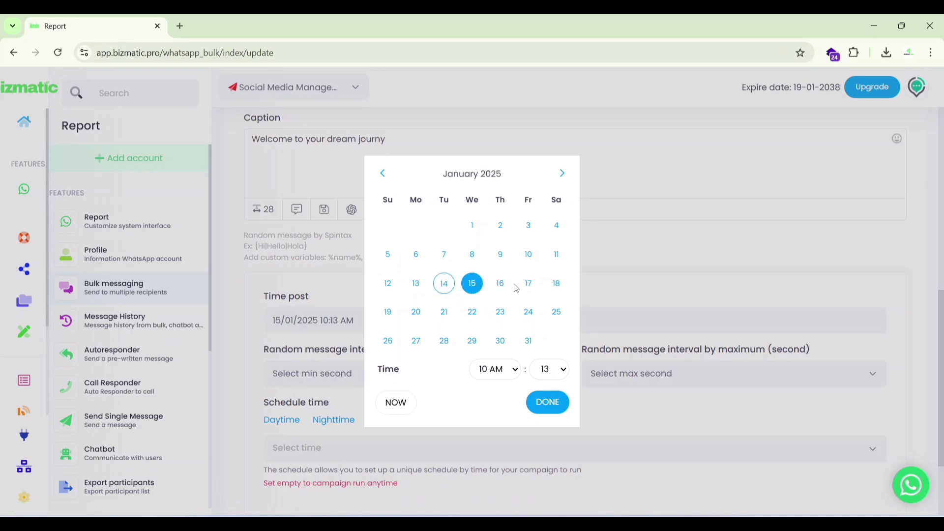
click(530, 288)
click(557, 289)
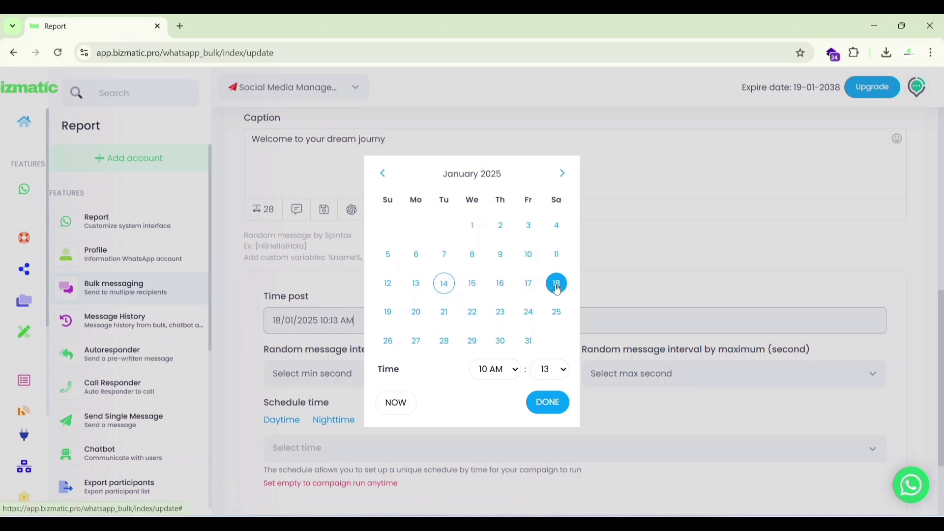
click(512, 370)
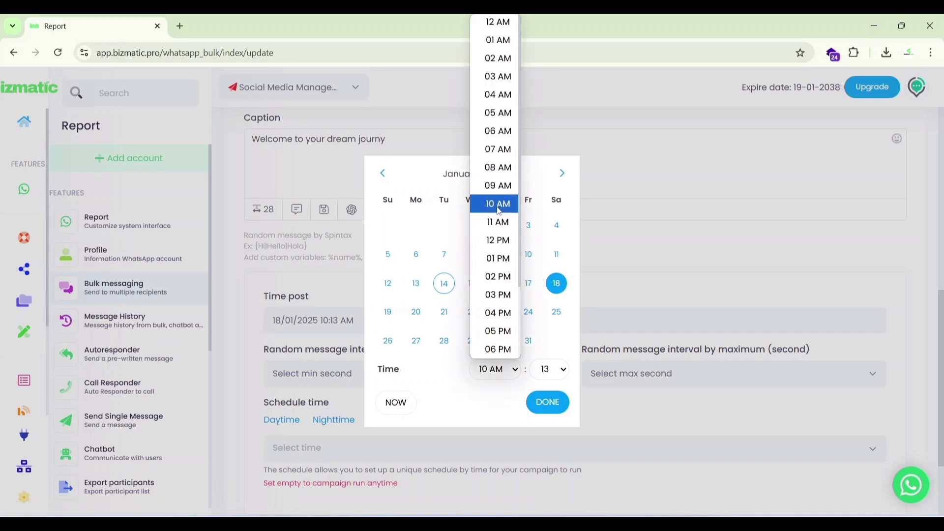
click(497, 222)
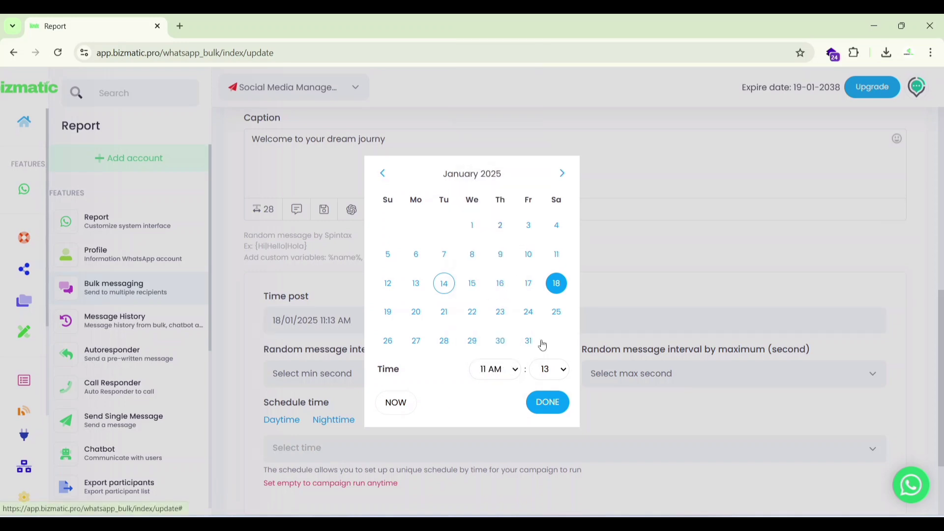
click(546, 369)
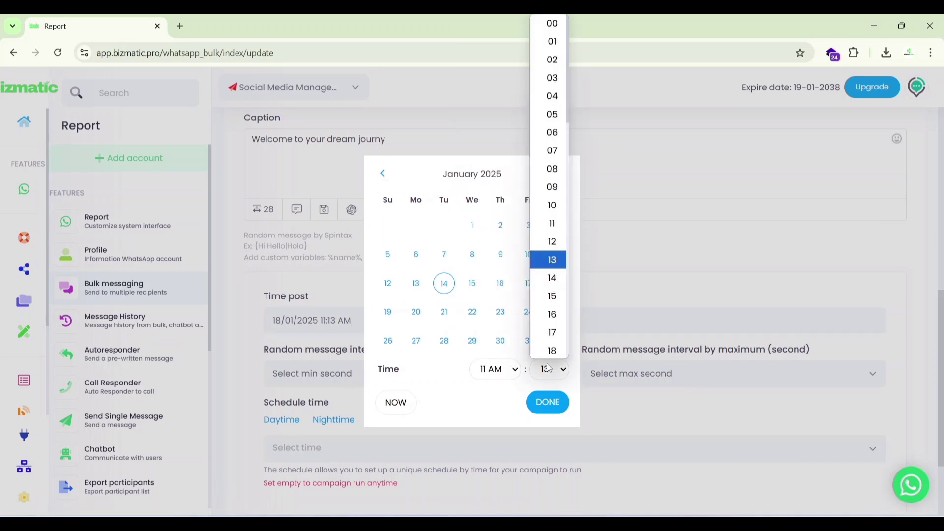
click(551, 276)
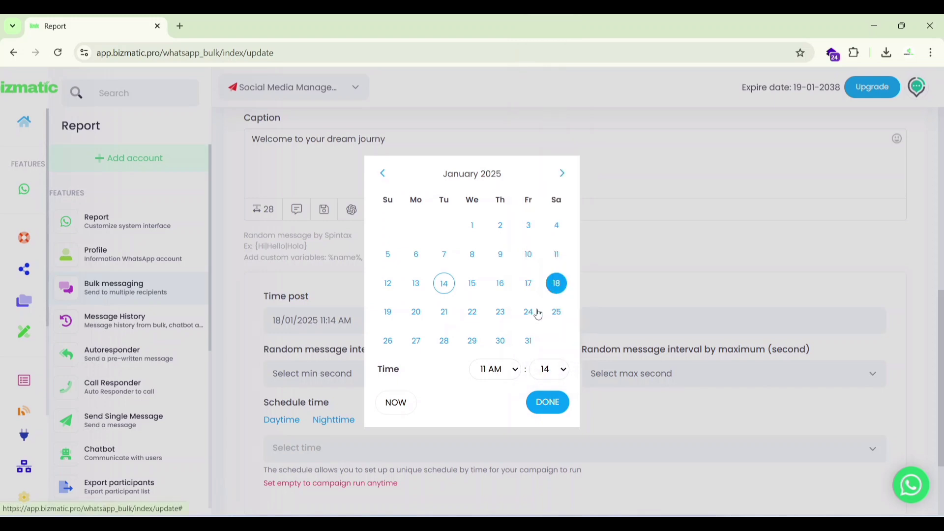
click(555, 407)
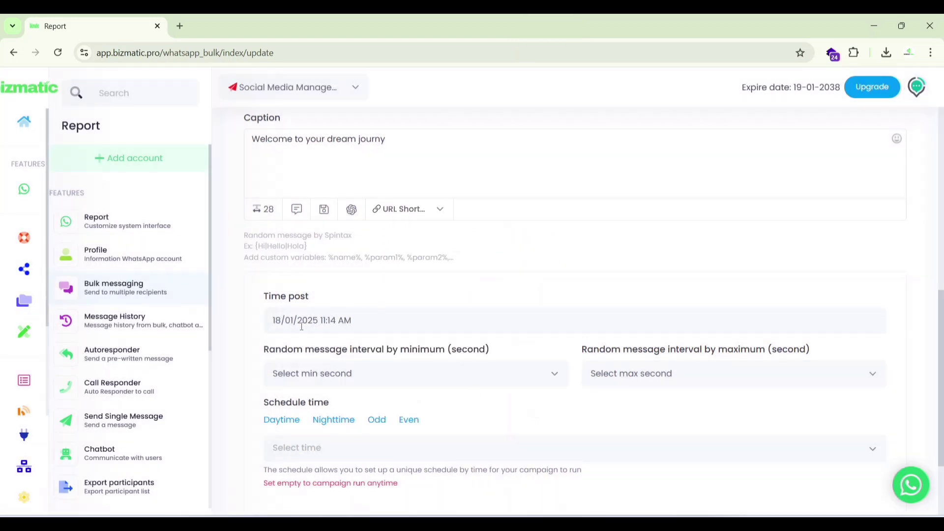
Change the Time post to 14/01/2025 at the current time, 10:16 AM.
click(347, 320)
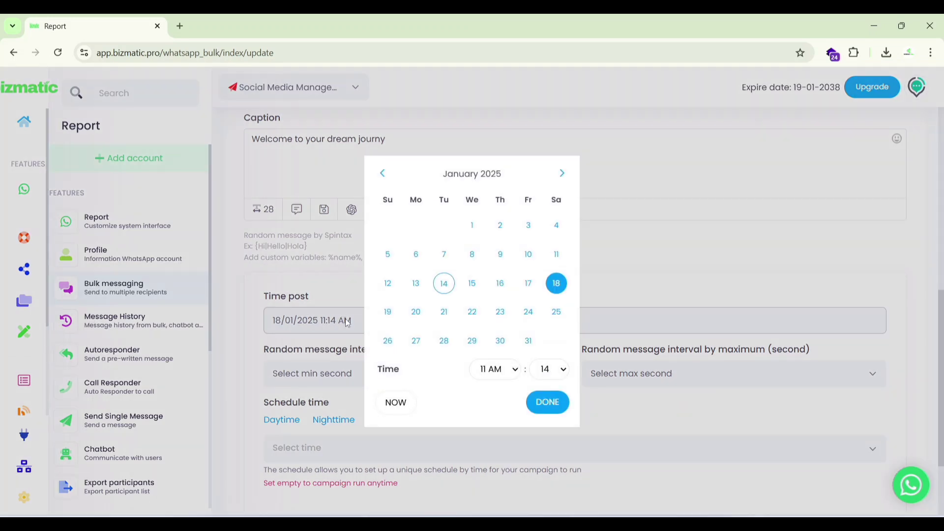
click(445, 285)
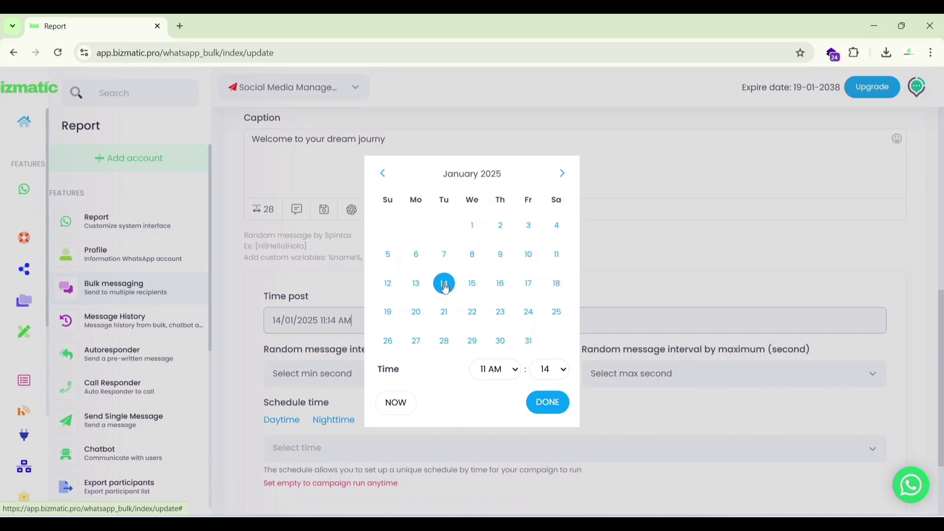
click(394, 407)
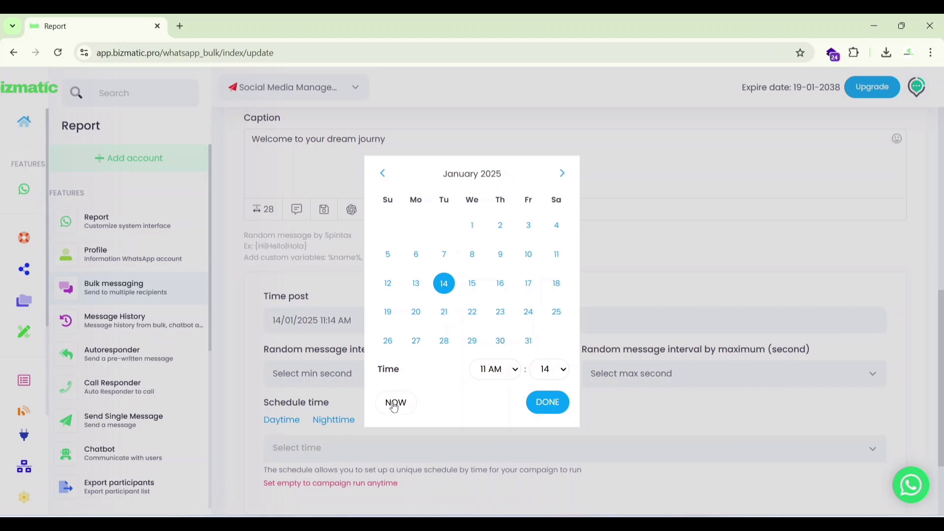
click(394, 407)
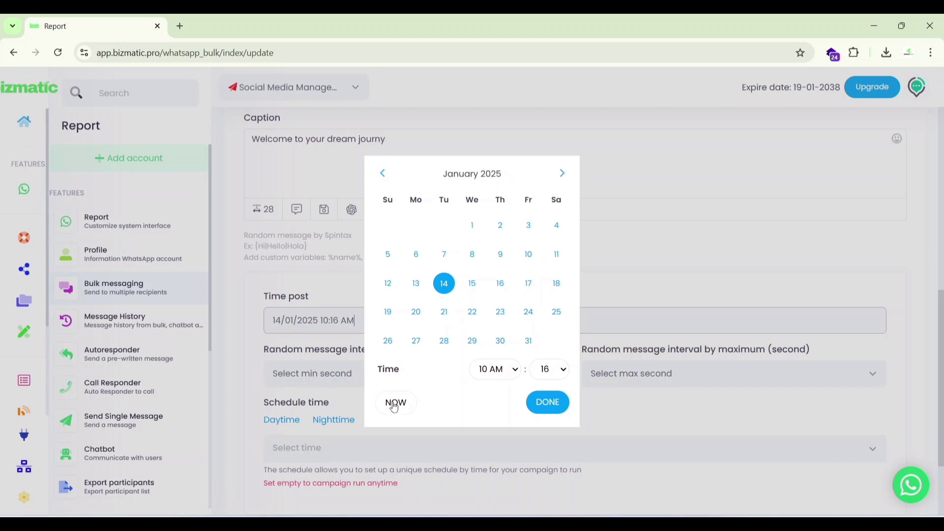
click(548, 405)
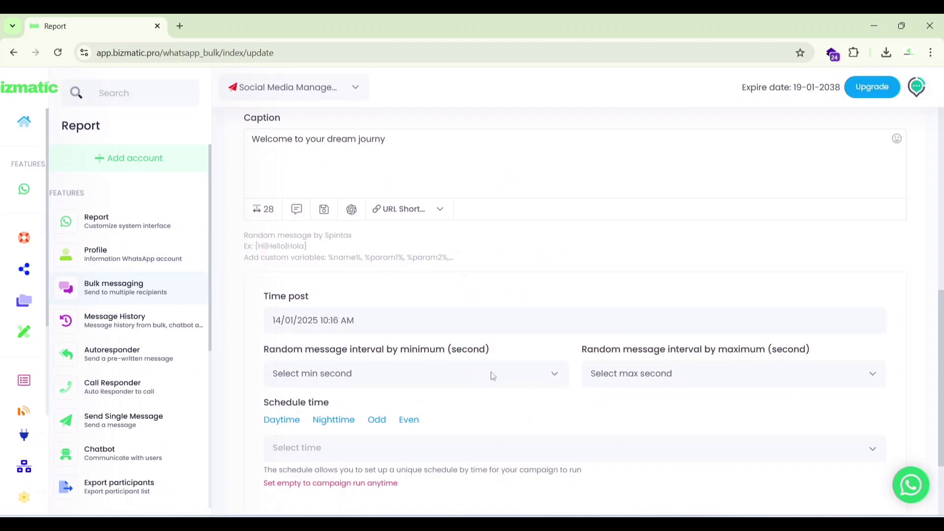
Set the random message interval to 10 seconds minimum and 20 seconds maximum.
scroll(483, 373, down, 1)
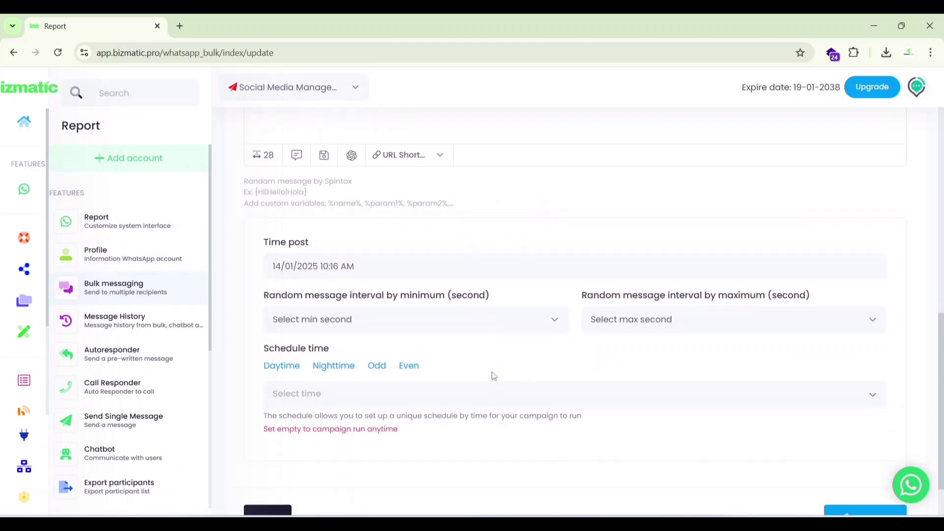
click(548, 318)
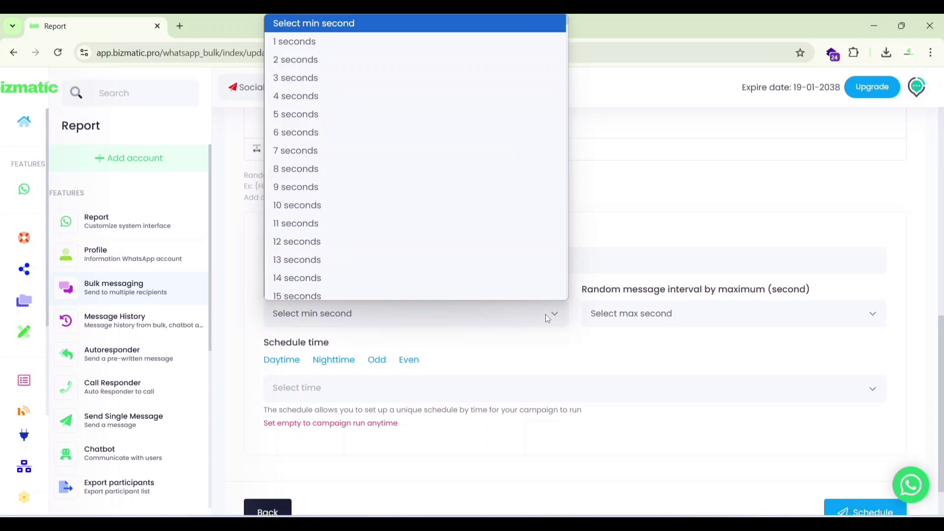
click(418, 208)
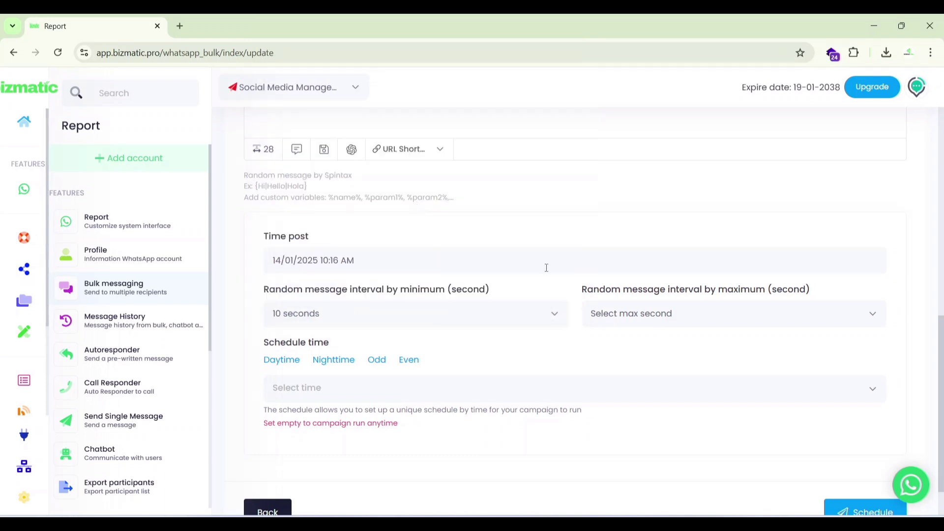
click(648, 314)
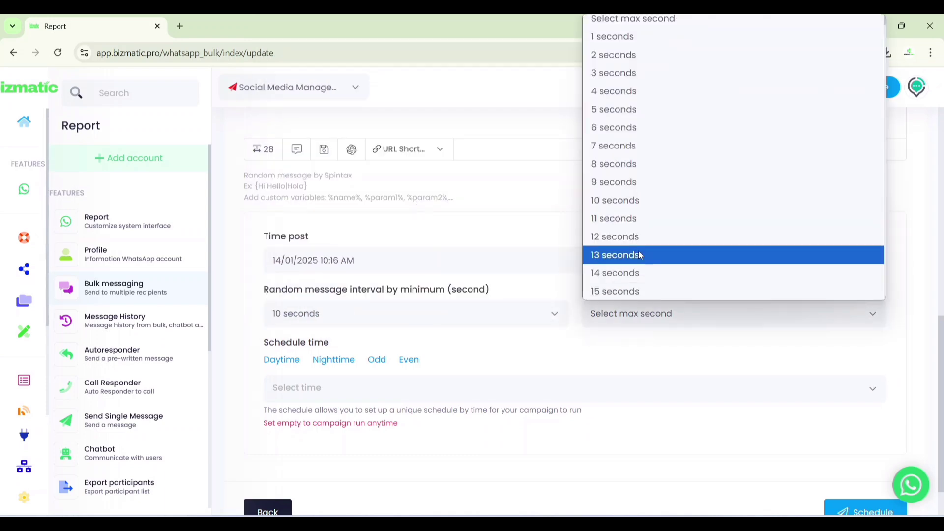
scroll(639, 247, down, 3)
scroll(639, 247, down, 1)
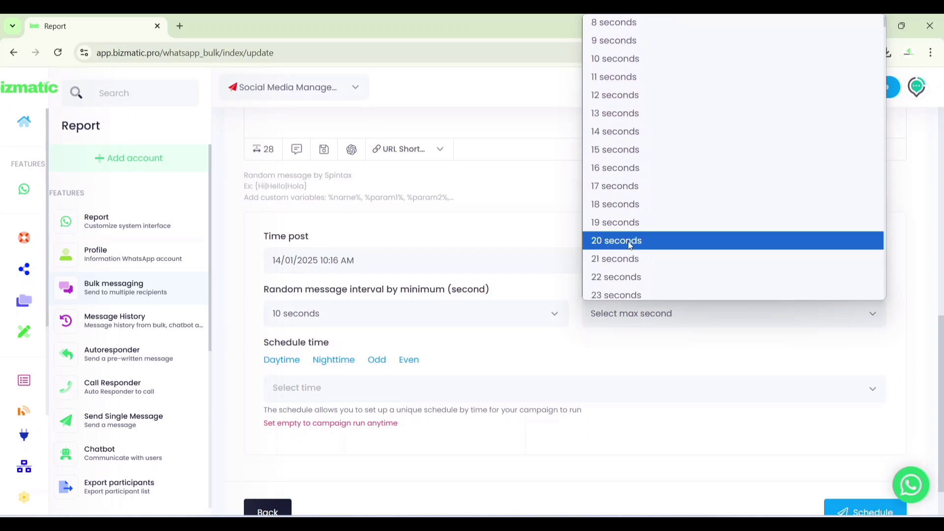
click(630, 246)
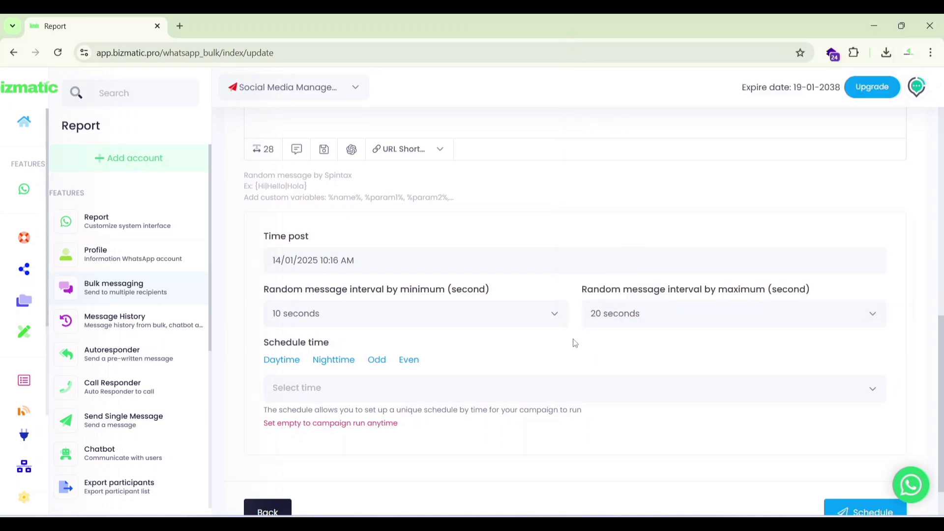
scroll(575, 343, down, 1)
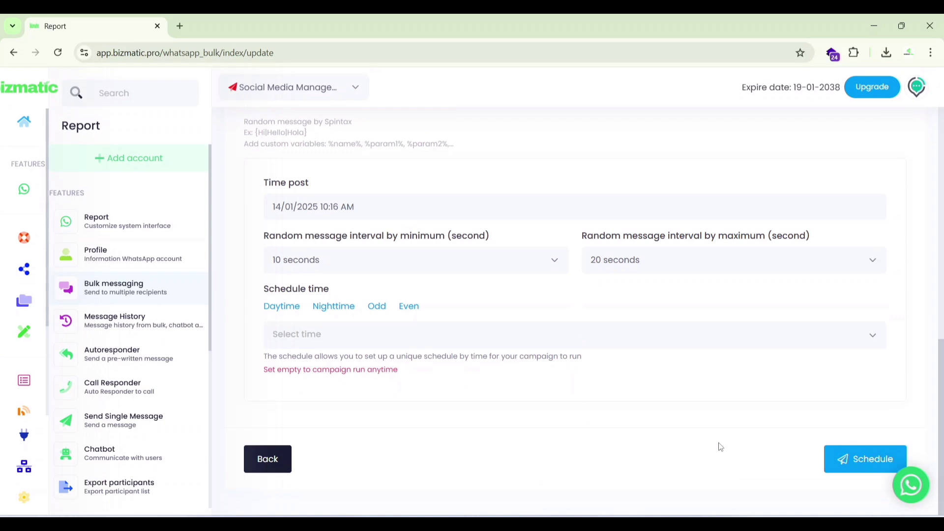
Schedule the updated bulk campaign and return to the Dashboard.
click(847, 462)
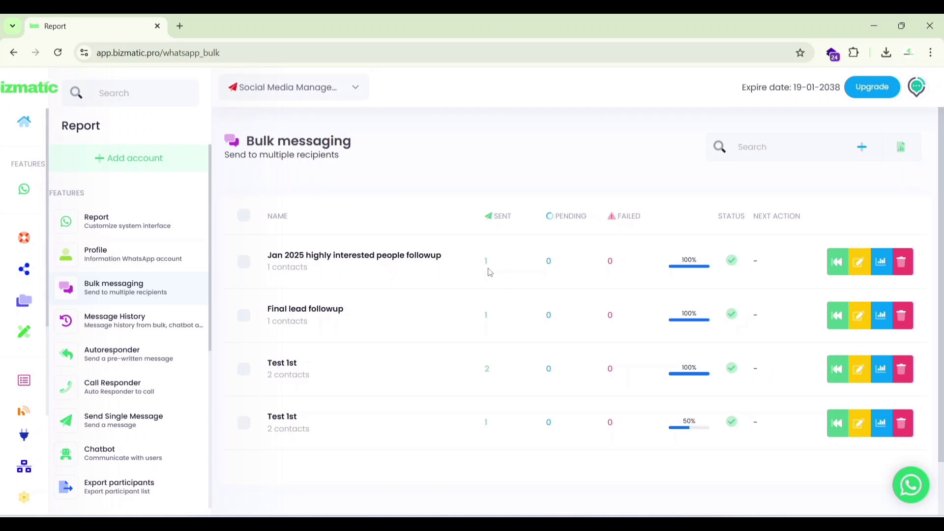
click(24, 123)
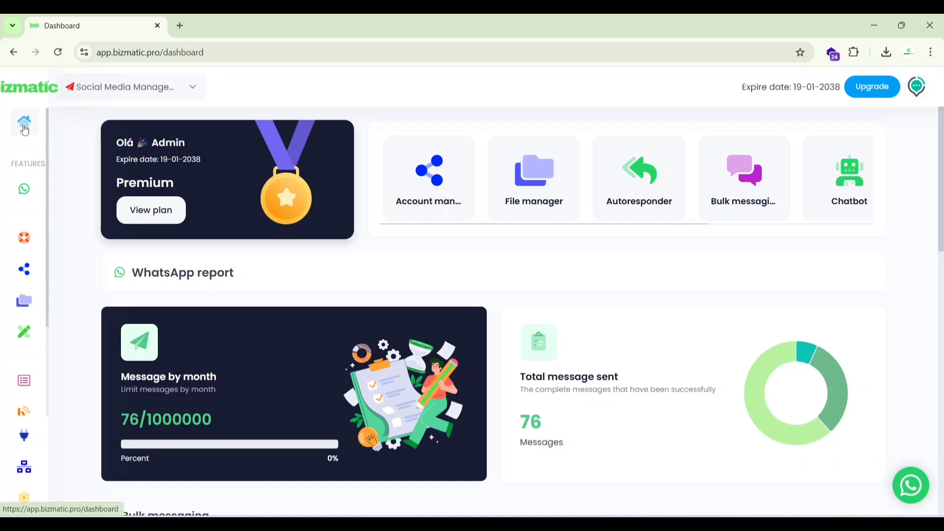
Go to the WhatsApp Chatbot page and start a new chatbot item.
click(26, 197)
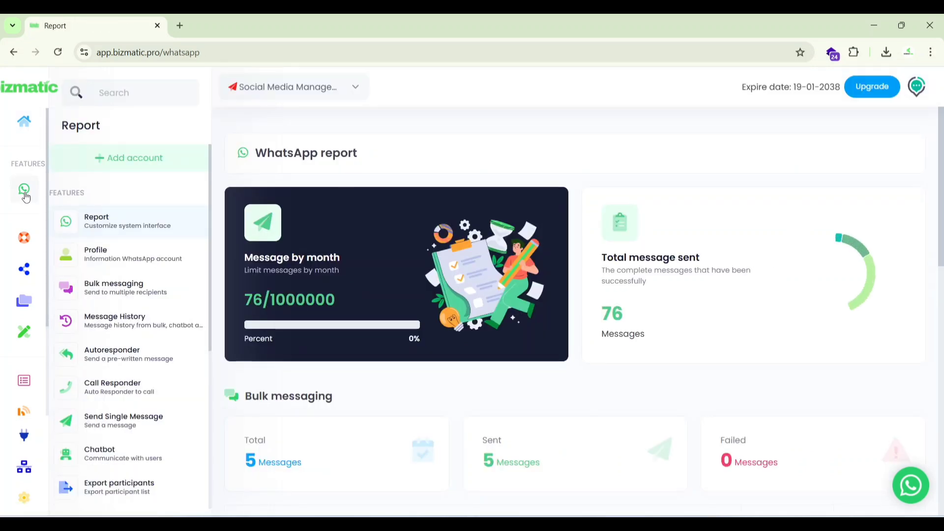
scroll(141, 368, down, 2)
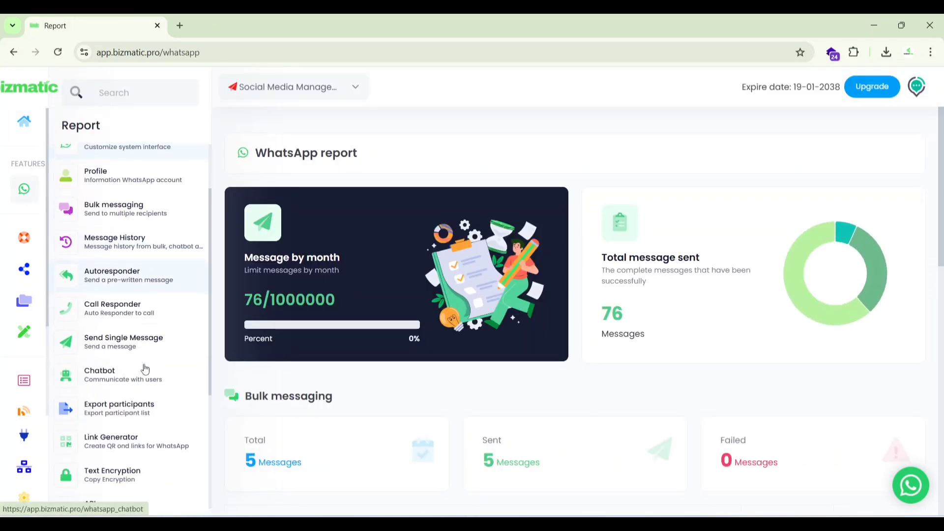
click(122, 381)
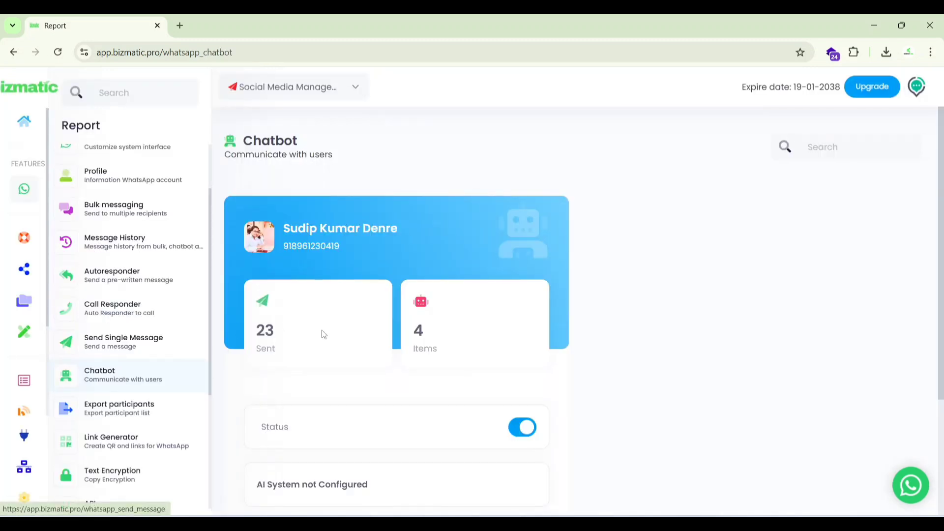
scroll(324, 334, down, 3)
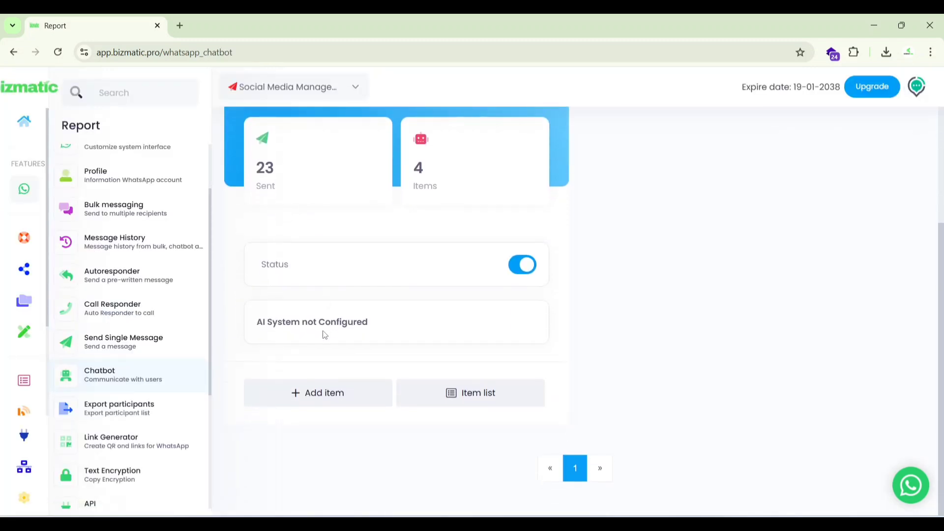
click(322, 394)
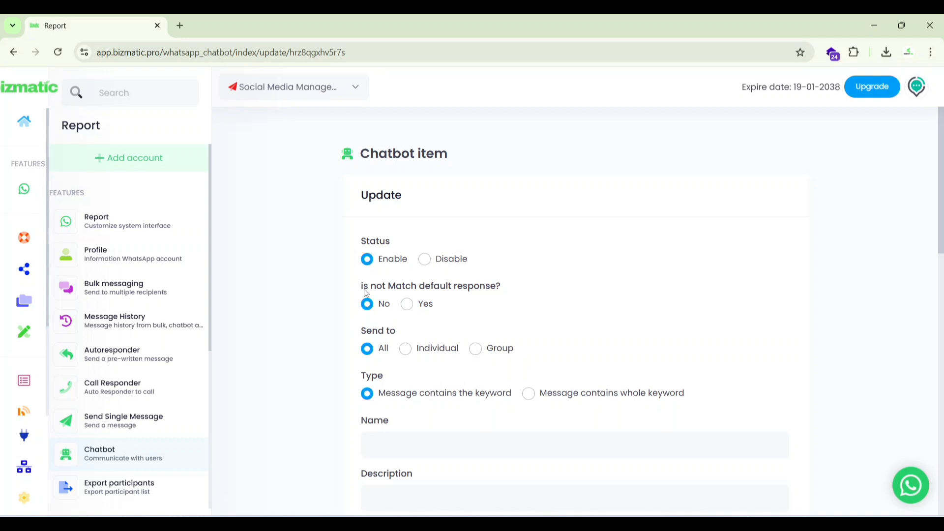
Set Send to Individual and keep Type on 'Message contains the keyword'.
click(405, 352)
scroll(425, 374, down, 1)
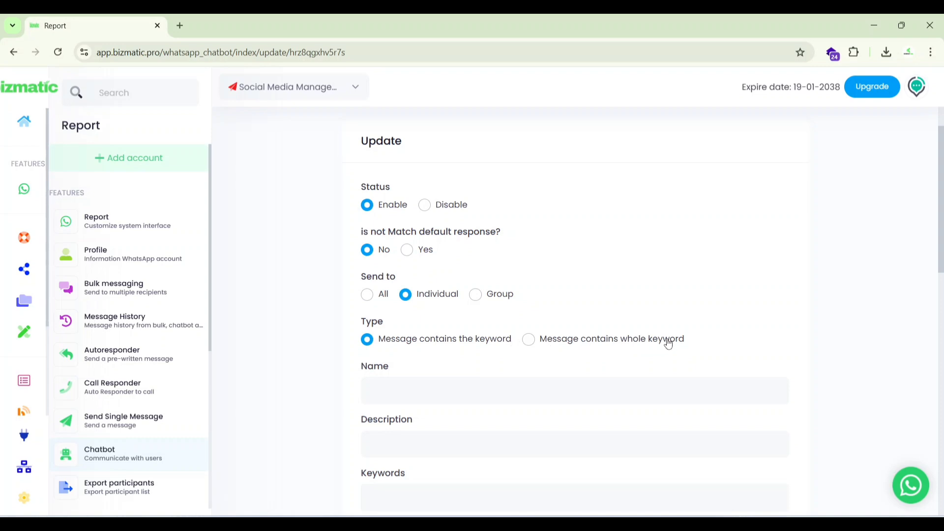
click(529, 343)
click(367, 340)
click(529, 342)
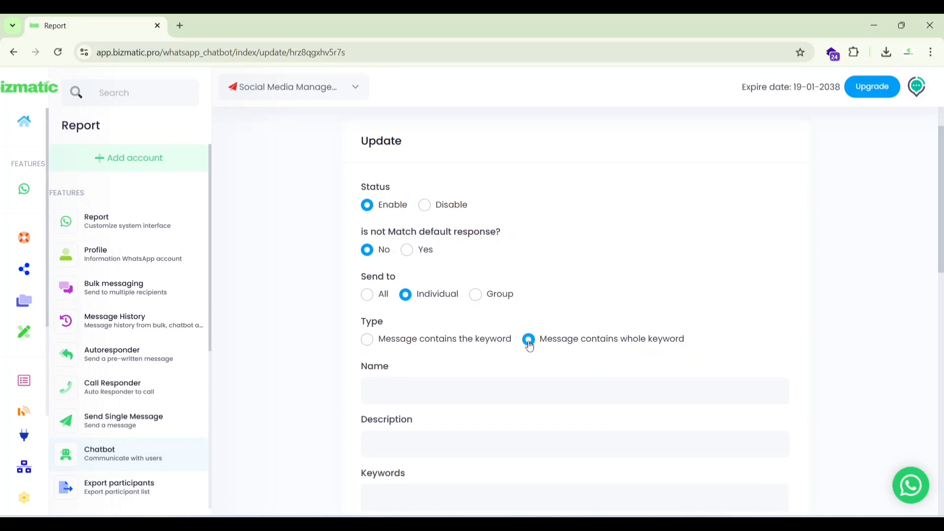
click(368, 340)
scroll(461, 353, down, 1)
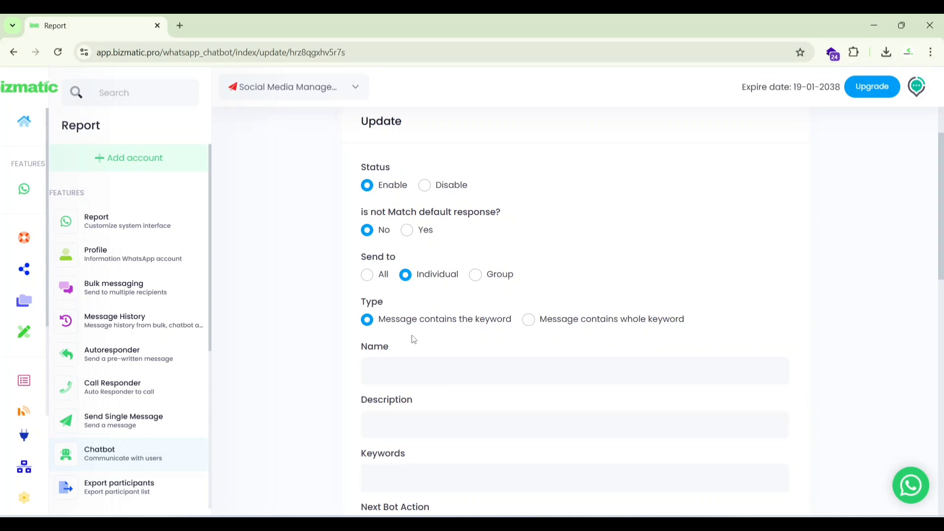
scroll(413, 340, down, 3)
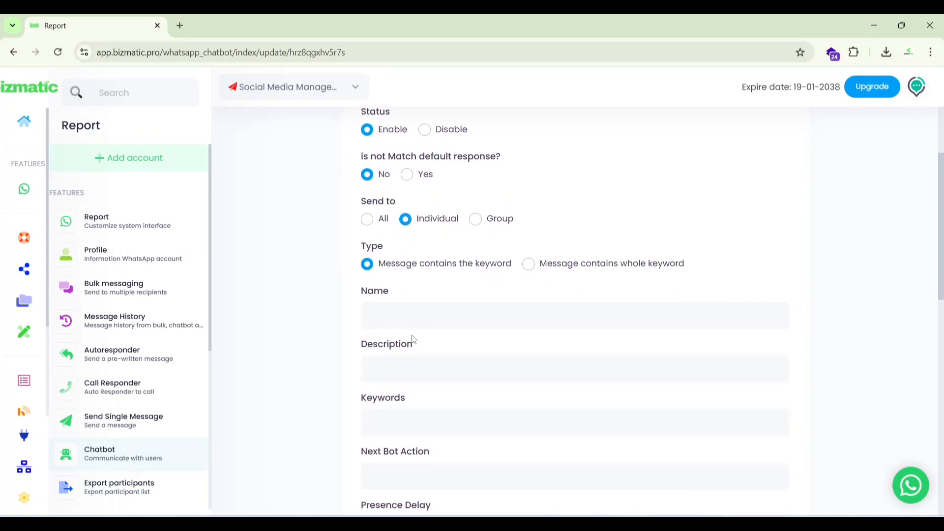
Switch matching to the whole keyword and name the item 'Our software price'.
click(406, 317)
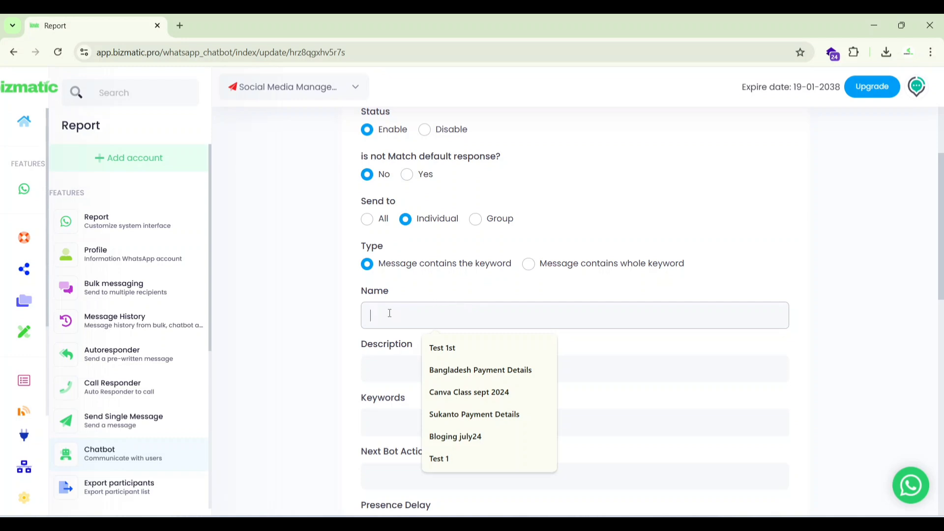
click(529, 265)
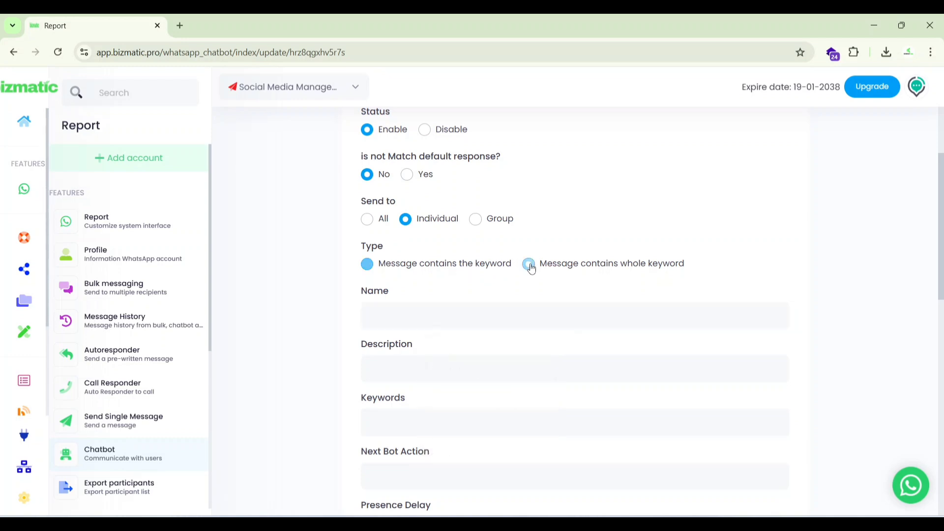
click(429, 310)
scroll(445, 294, down, 1)
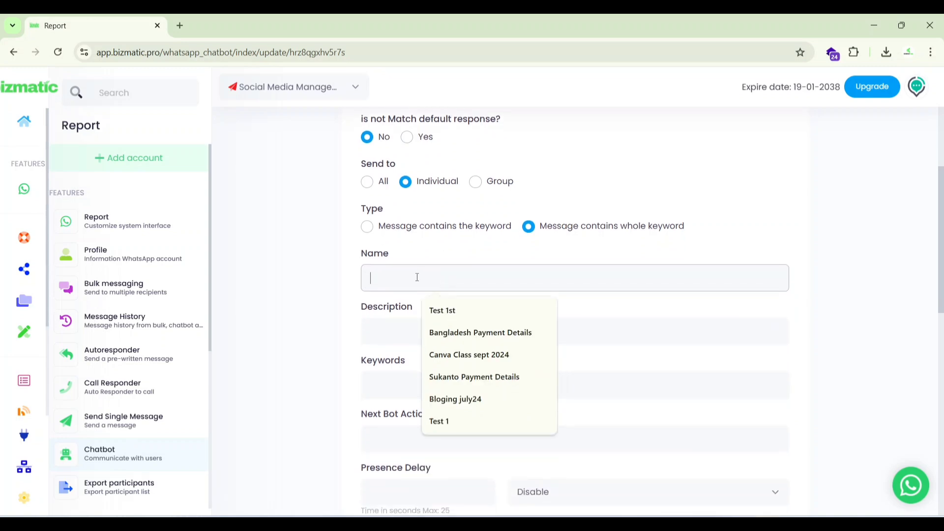
text(Price)
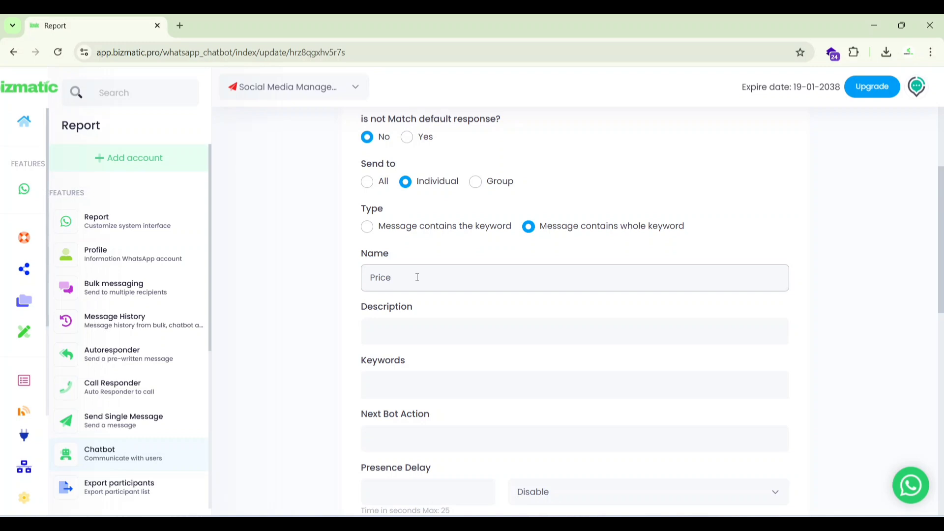
key(BackSpace)
key(BackSpace)
key(BackSpace)
key(BackSpace)
key(BackSpace)
text(O)
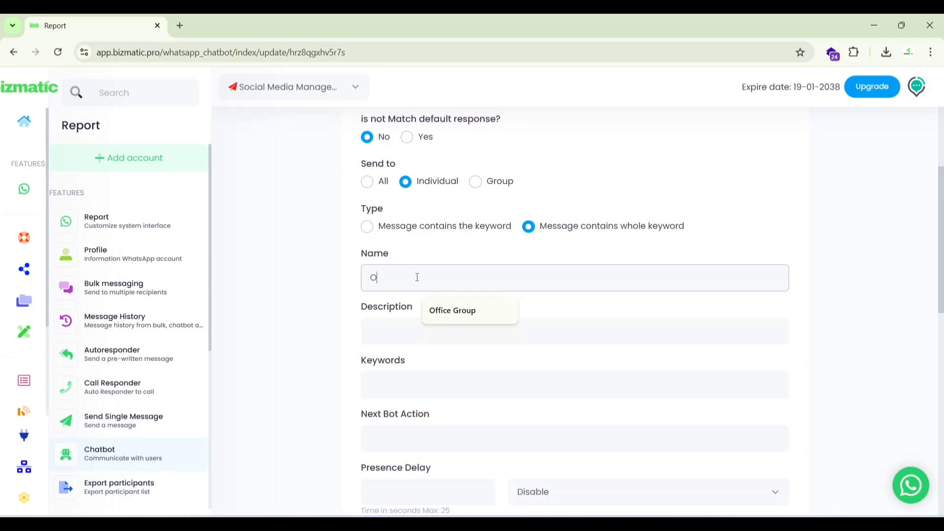
text(ur s)
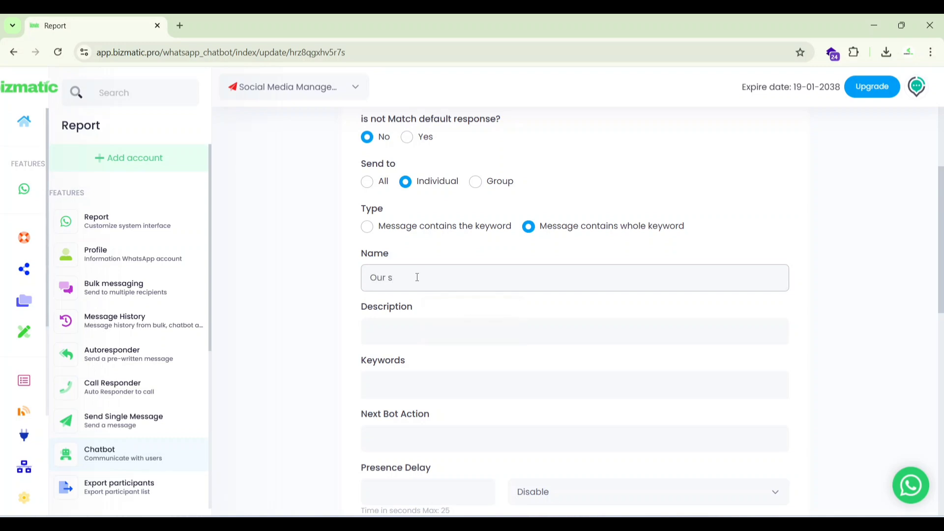
text(ervice p[r)
key(BackSpace)
key(BackSpace)
key(BackSpace)
key(BackSpace)
key(BackSpace)
key(BackSpace)
key(BackSpace)
key(BackSpace)
key(BackSpace)
key(BackSpace)
key(BackSpace)
text(software price)
Add the keyword tags price, pp and price?
click(397, 334)
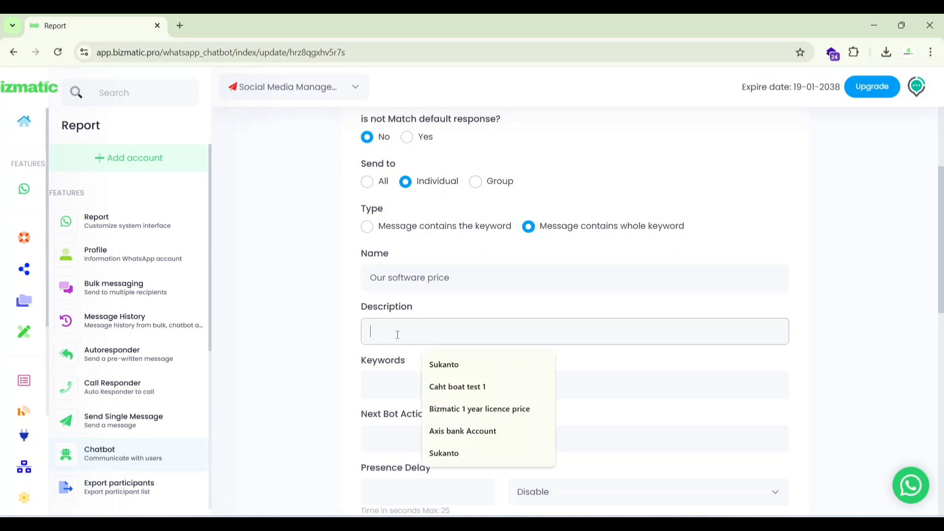
scroll(441, 312, down, 1)
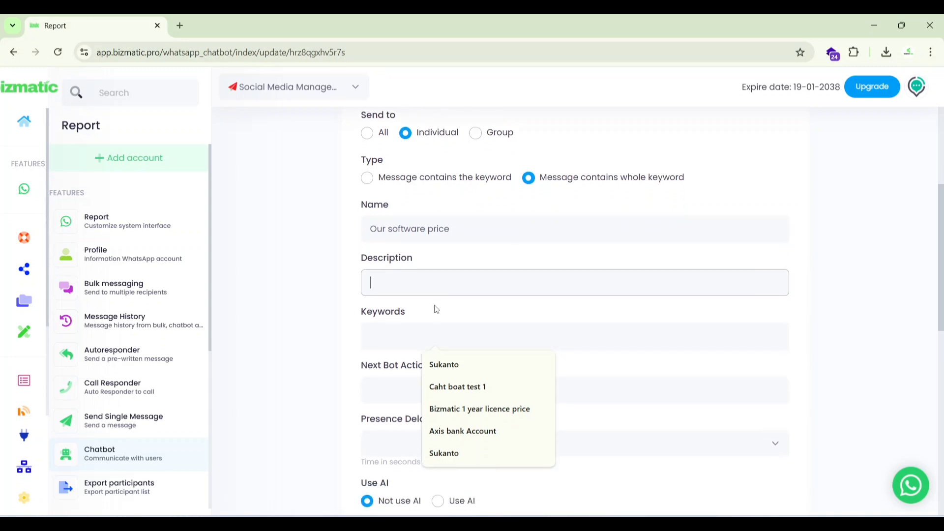
click(401, 344)
text(pr)
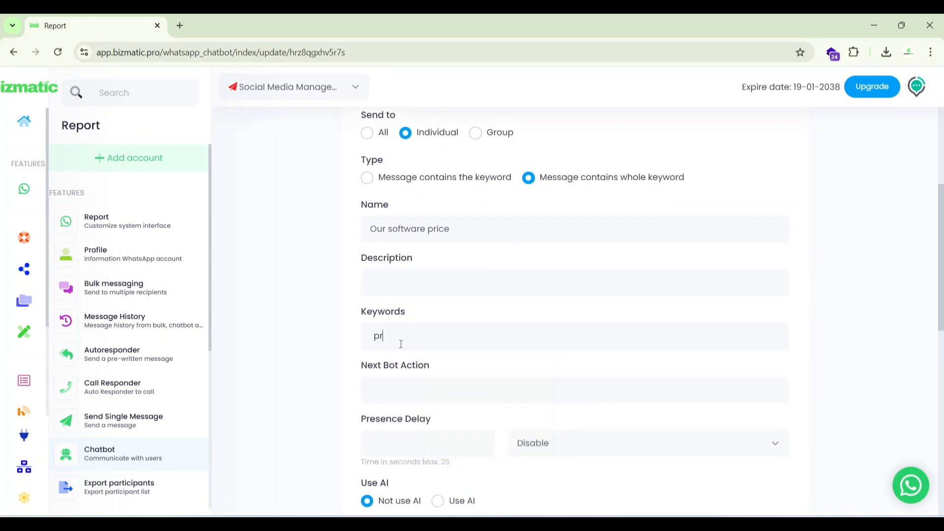
text(ice)
key(Return)
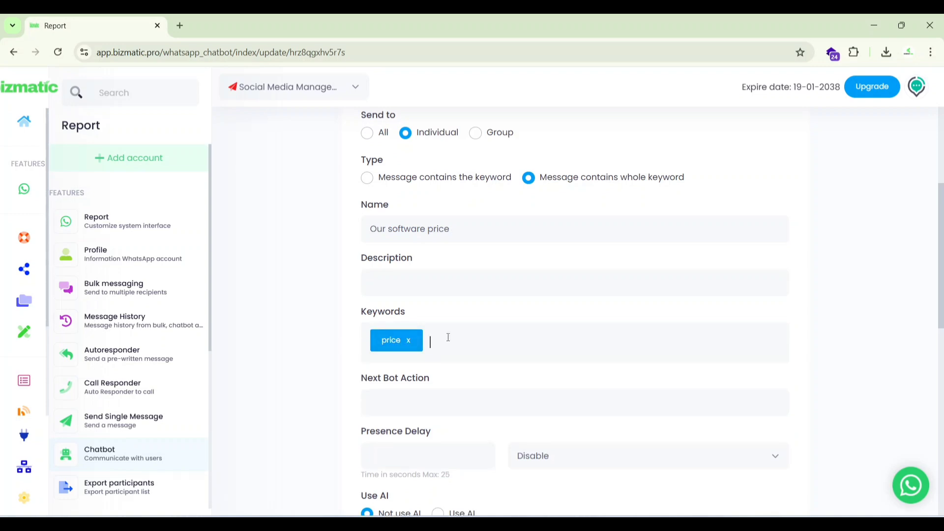
text(pp)
key(Return)
text(price?)
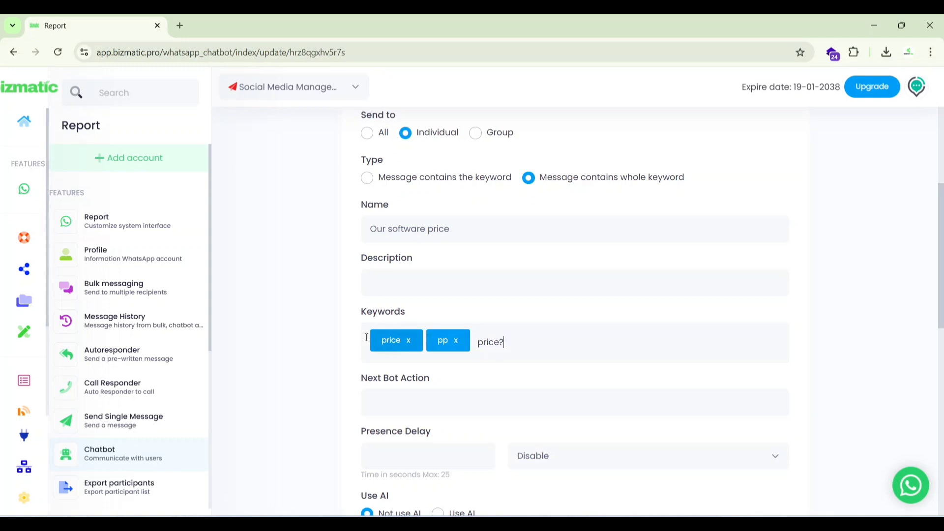
click(349, 339)
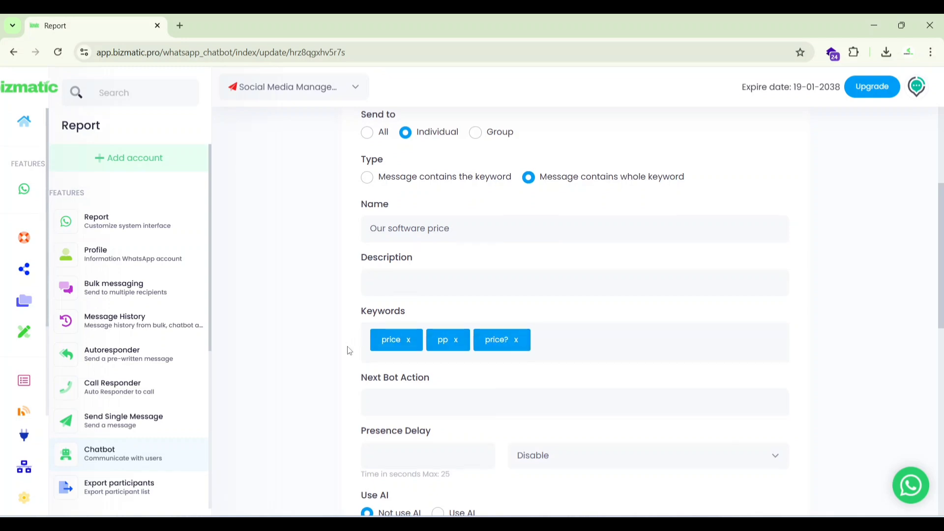
Set the presence delay to 5 seconds and choose Typing as the presence type.
scroll(349, 347, down, 2)
scroll(349, 350, down, 3)
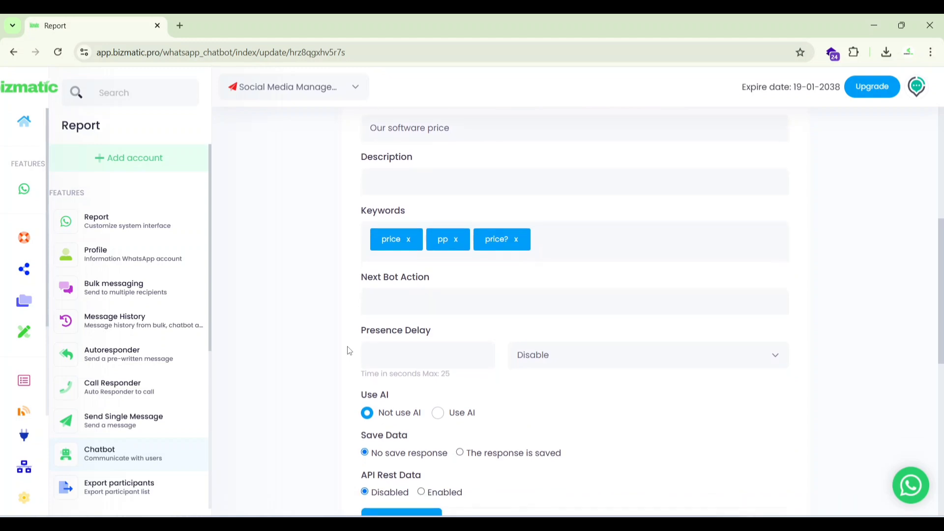
scroll(348, 350, down, 1)
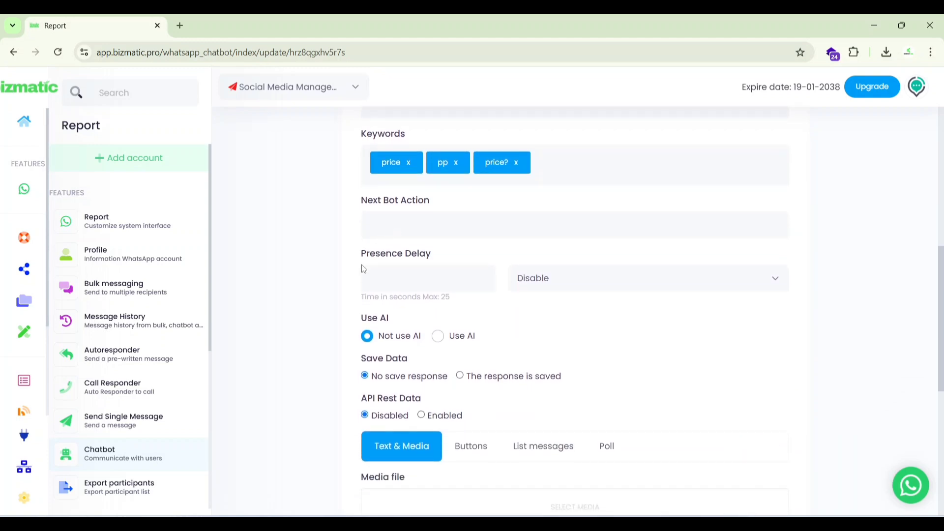
scroll(358, 276, down, 1)
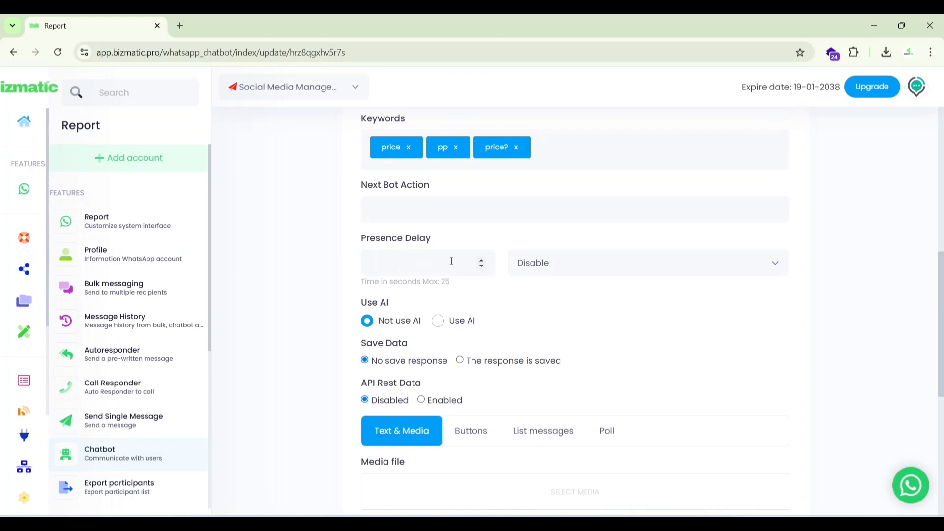
click(404, 267)
text(5)
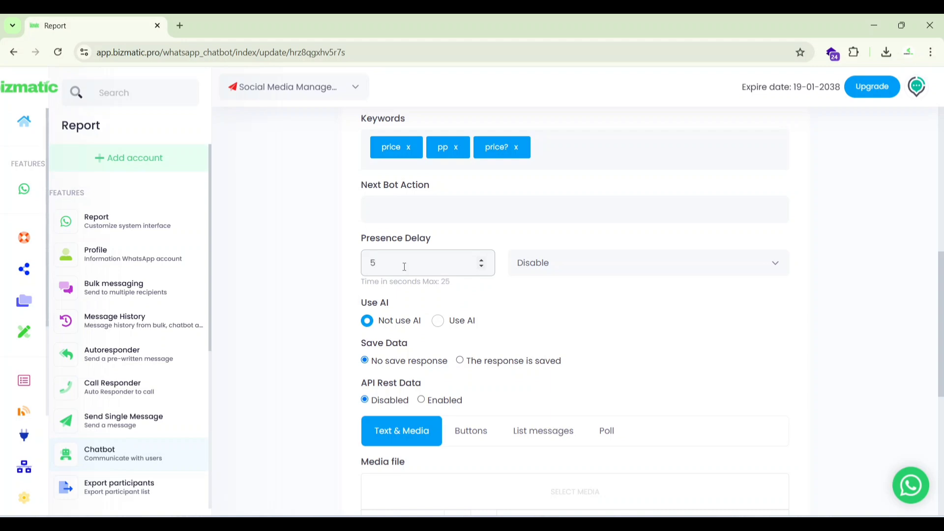
click(560, 264)
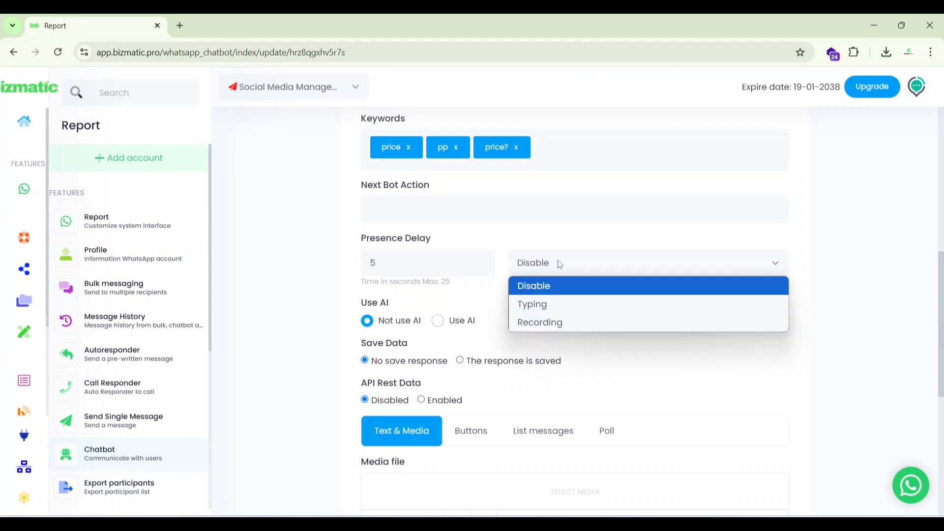
click(538, 302)
scroll(548, 305, down, 1)
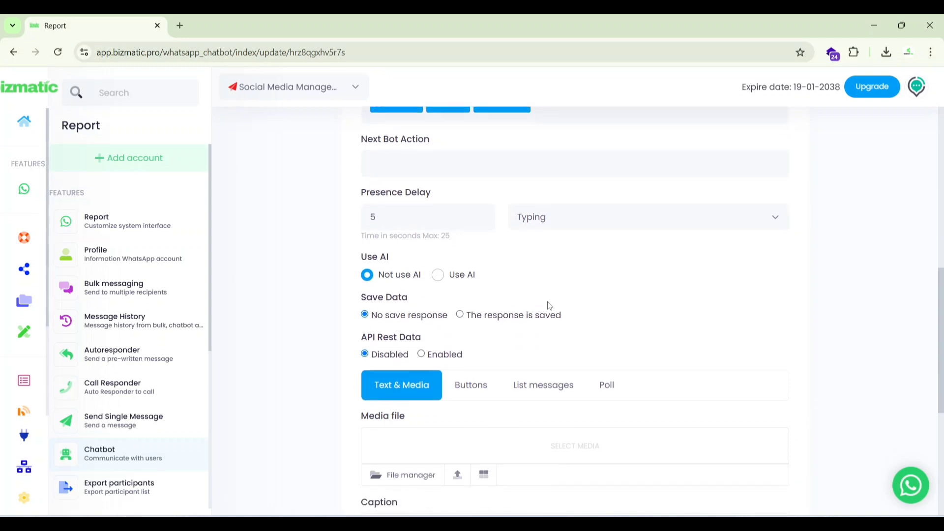
scroll(549, 306, down, 1)
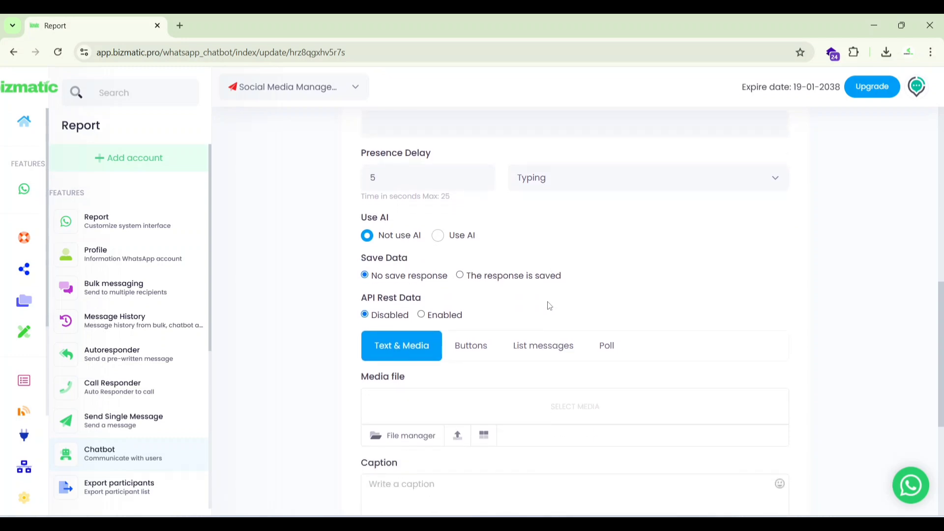
scroll(549, 306, up, 1)
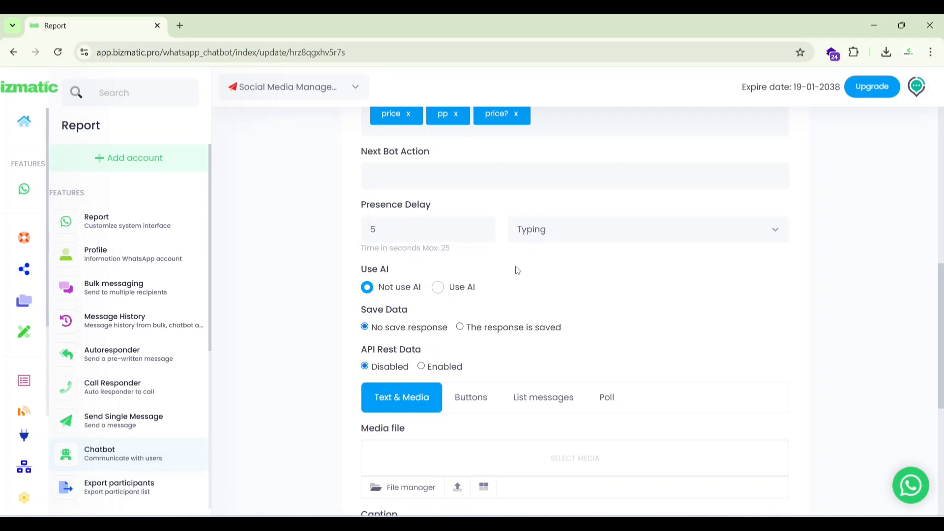
scroll(516, 268, down, 1)
scroll(517, 269, down, 1)
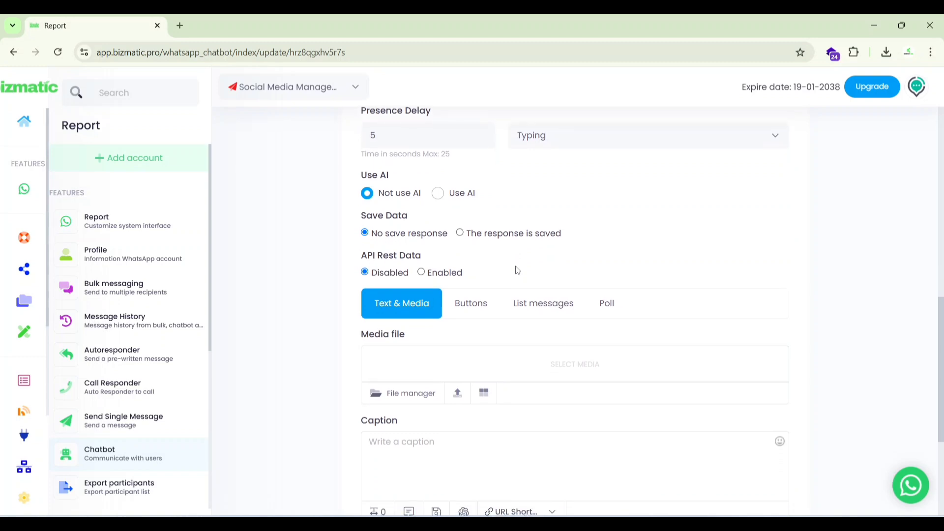
scroll(450, 283, down, 1)
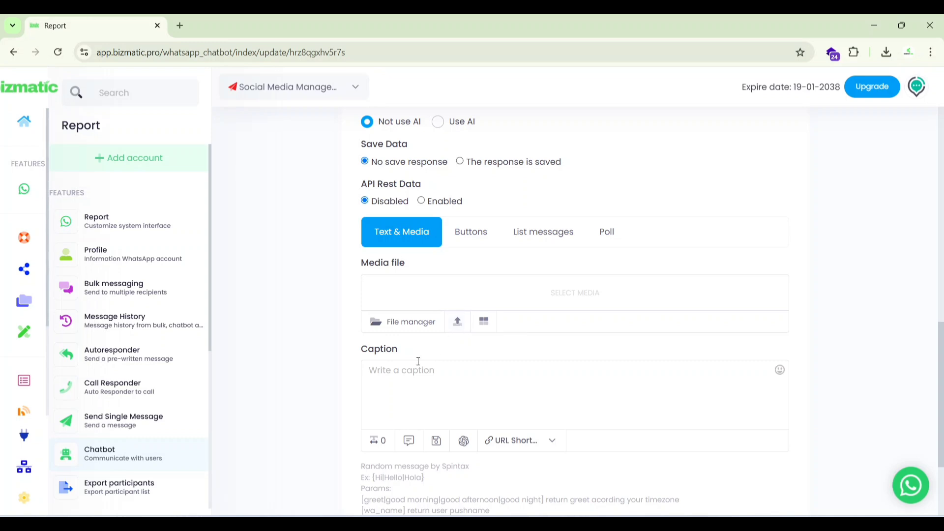
Enter the caption 'Our special offer software subscription is 1999/- for 1 year'.
click(404, 373)
scroll(403, 373, down, 1)
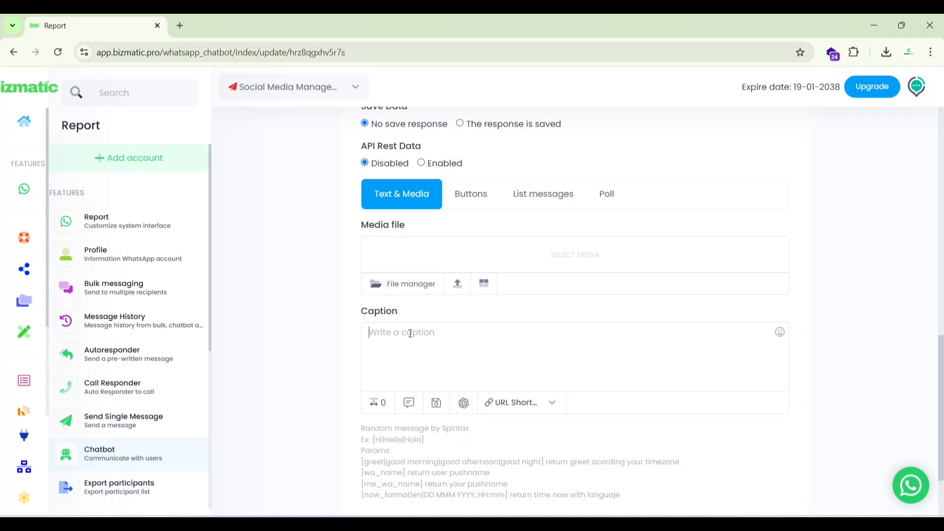
text(O)
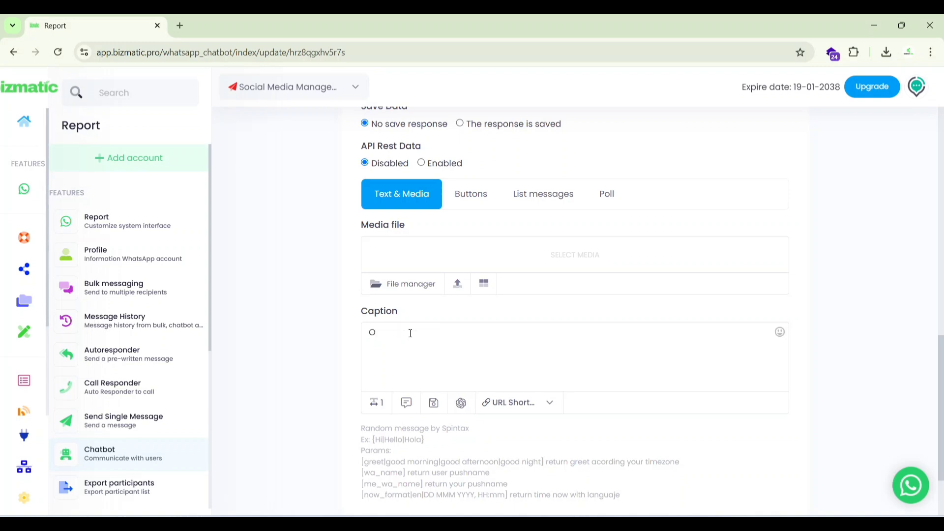
text(ur s)
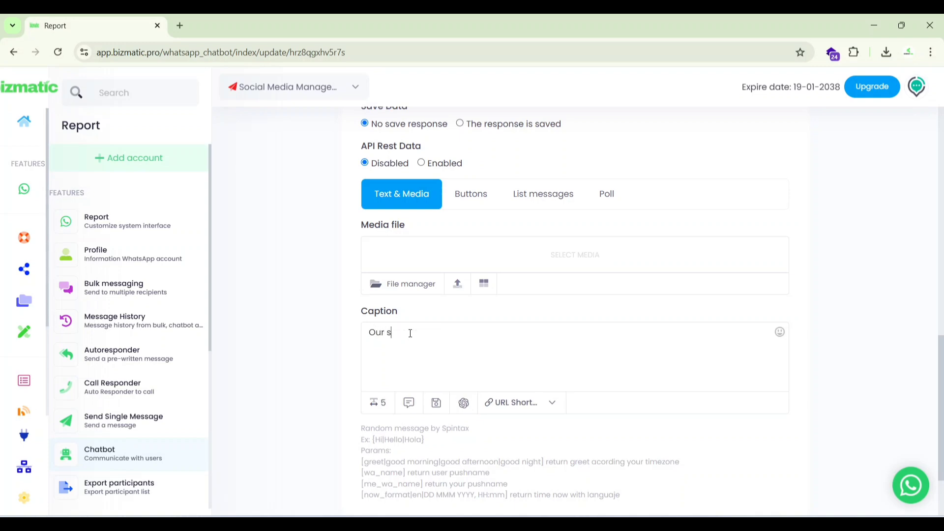
text(pecial offe)
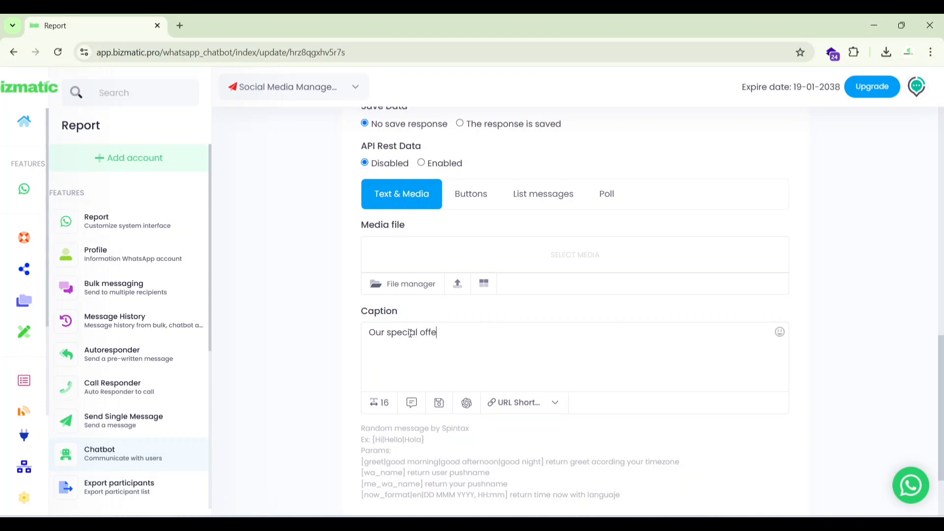
text(r so)
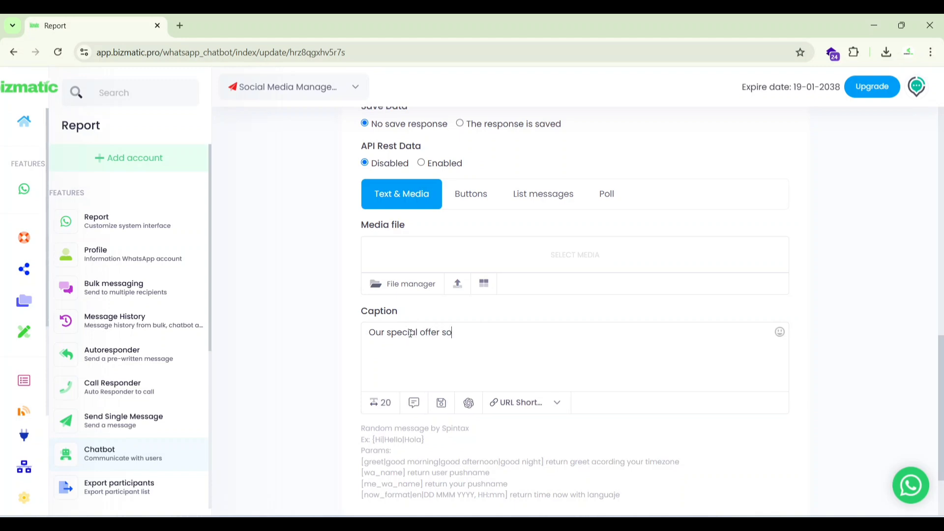
text(ftware subscription)
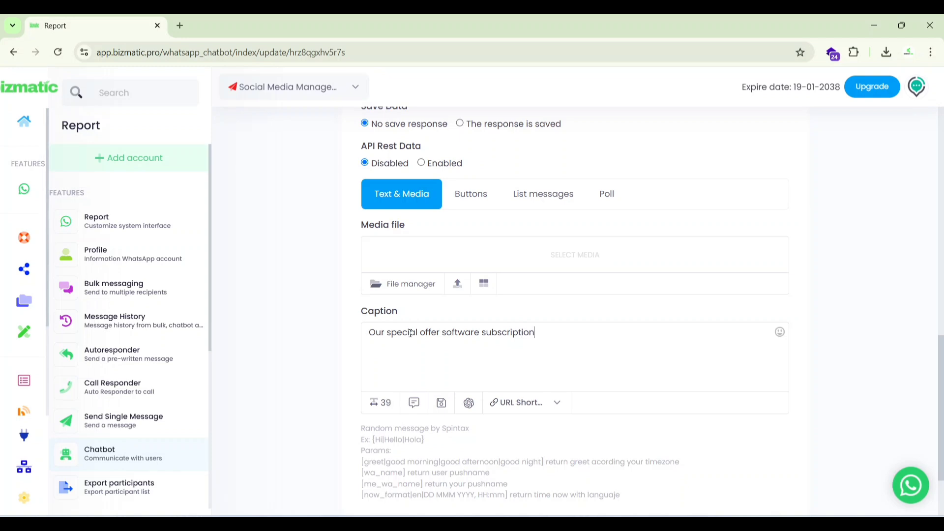
text( is 1999/- for )
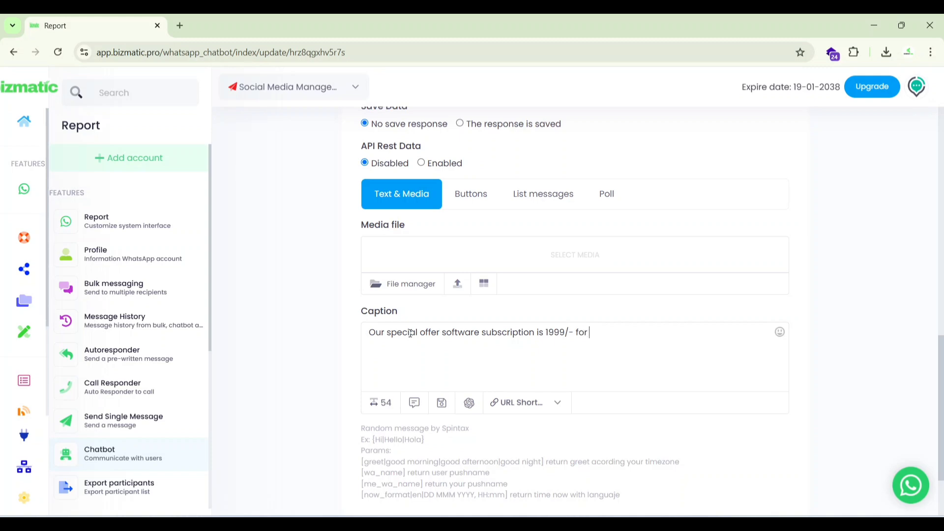
text(1 year)
scroll(487, 350, down, 2)
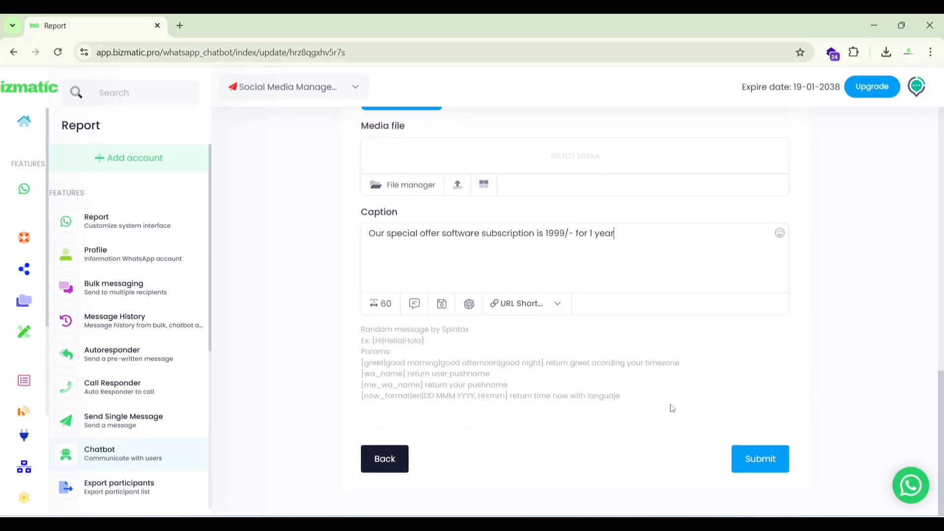
Submit the 'Our software price' item, then switch the chatbot to running.
click(750, 462)
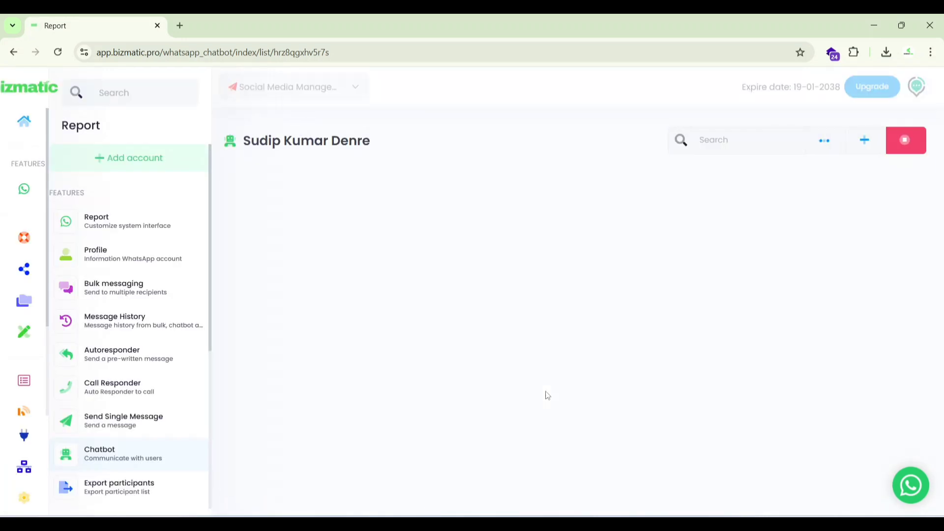
click(898, 144)
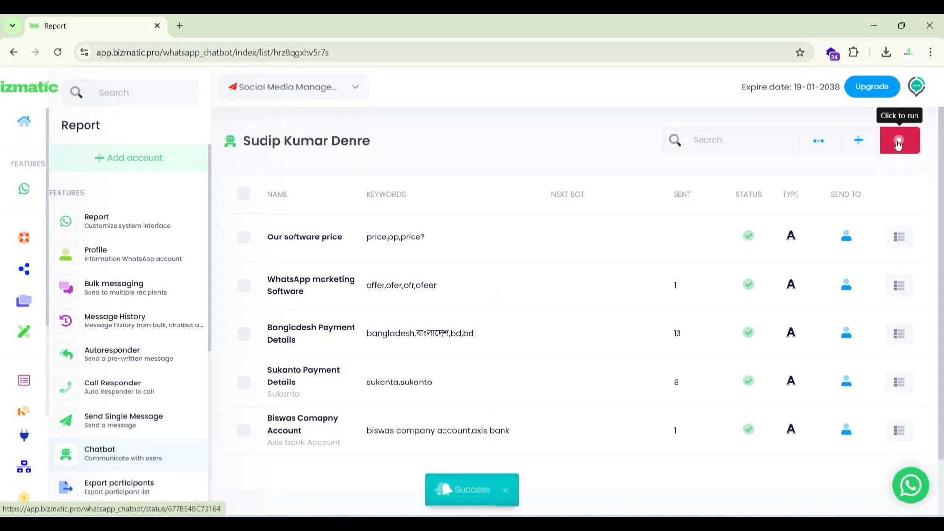
click(898, 143)
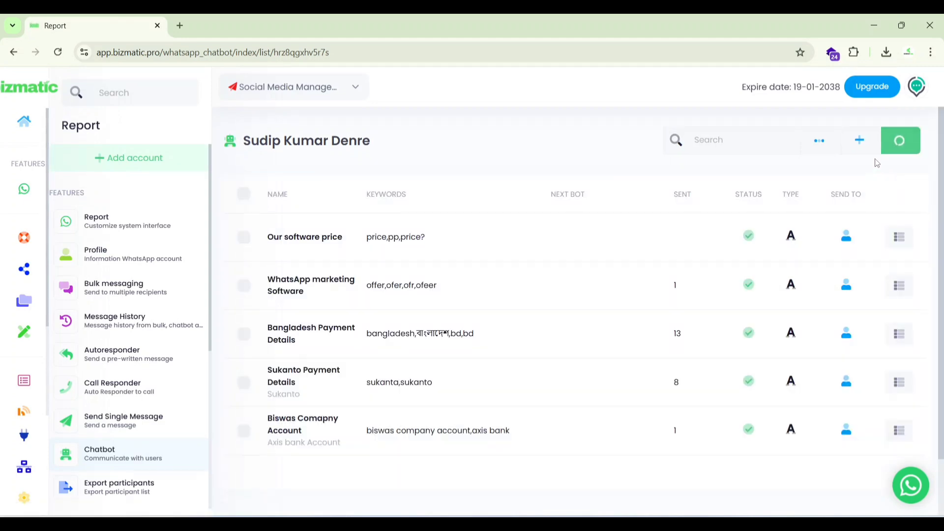